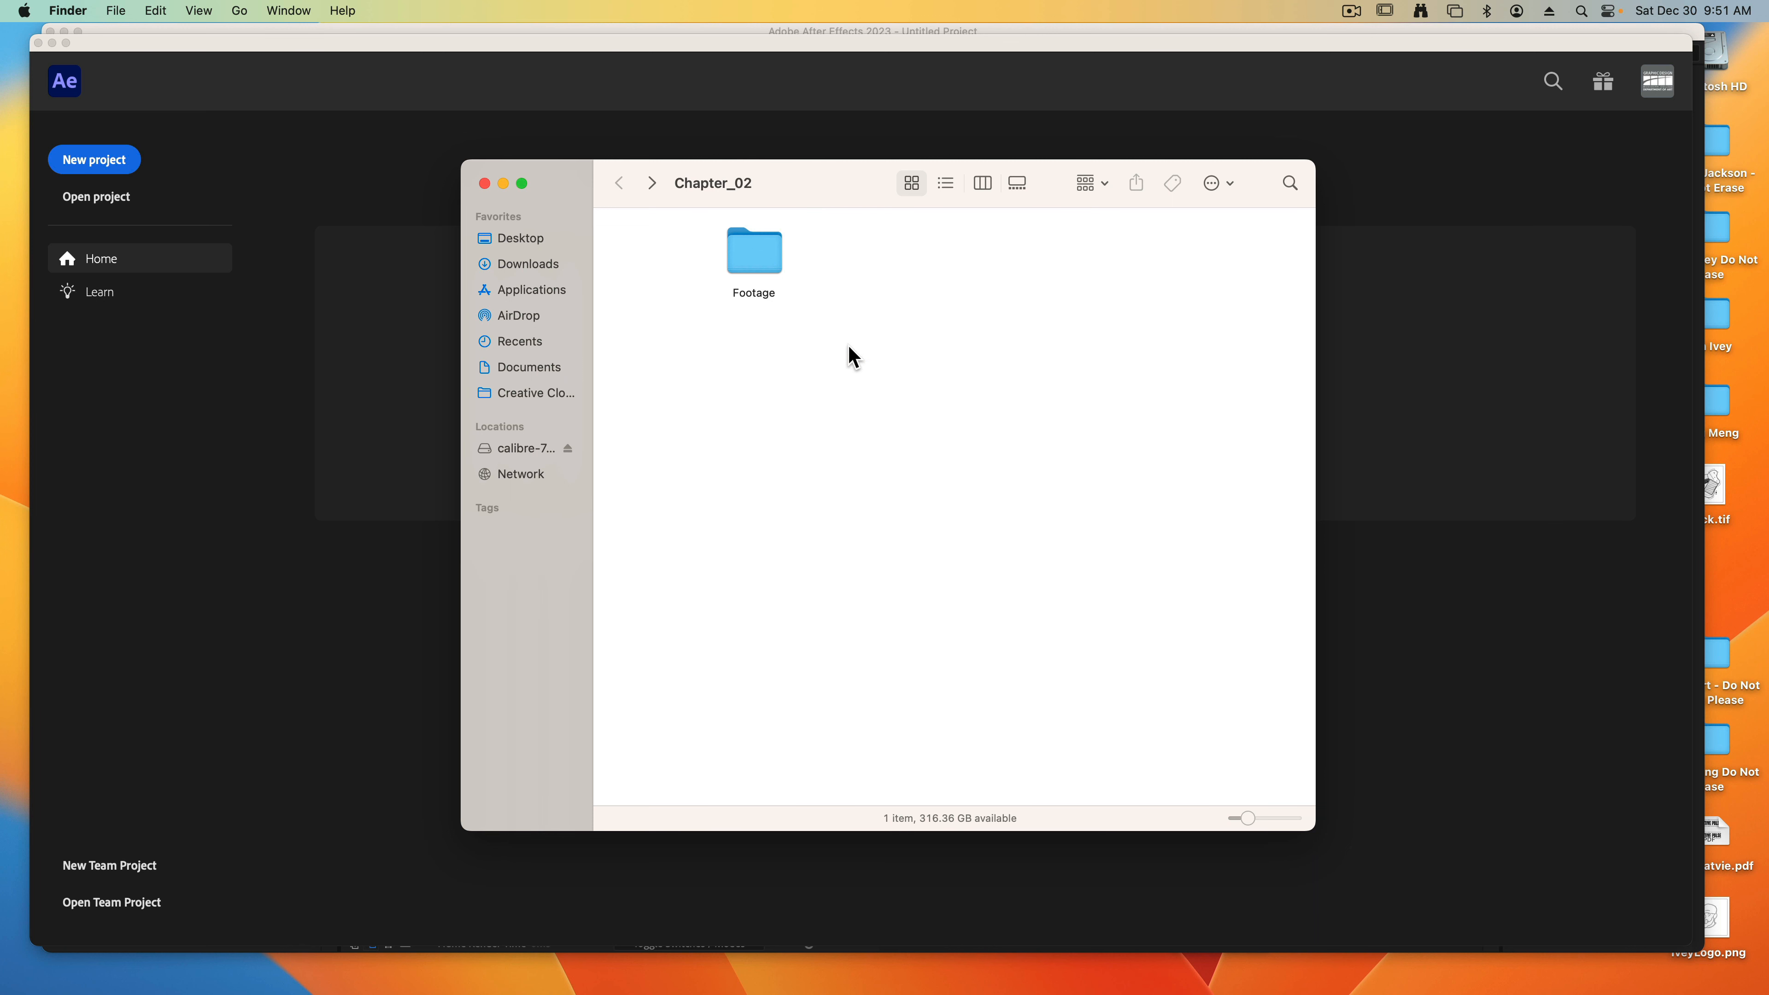
Step: Examine the contents of the Footage folder inside Chapter_02, and switch to After Effects
double_click(758, 262)
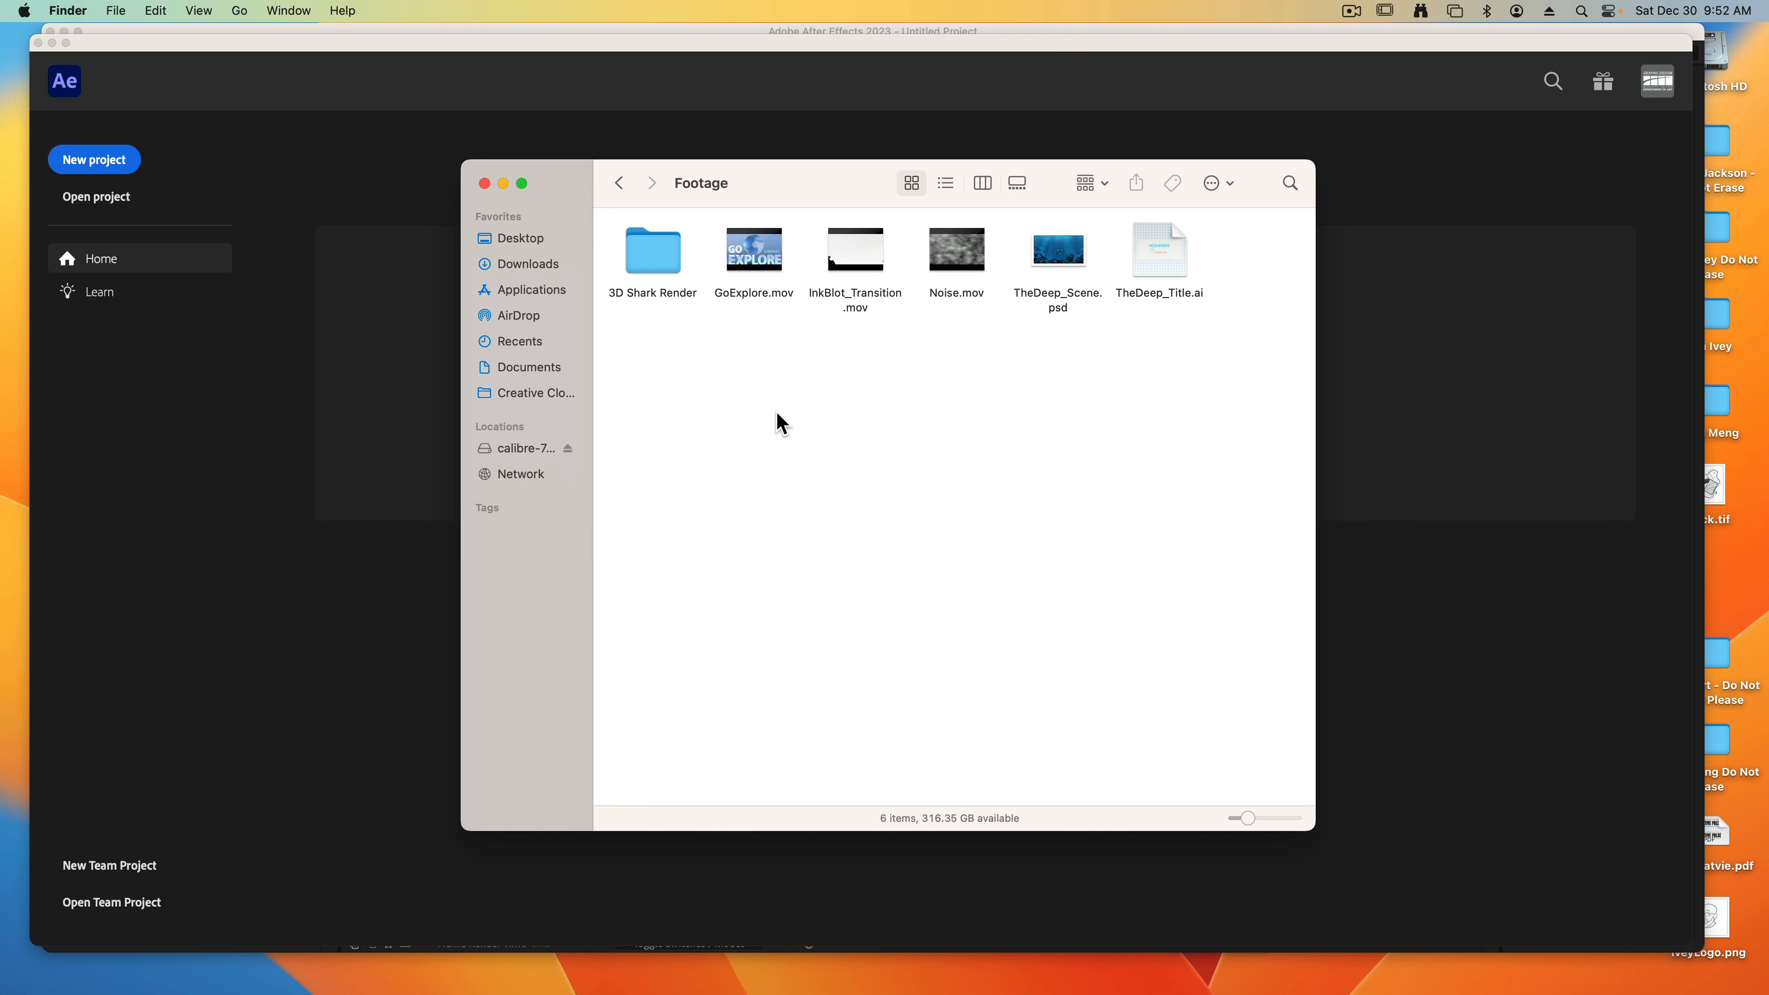
left_click(393, 201)
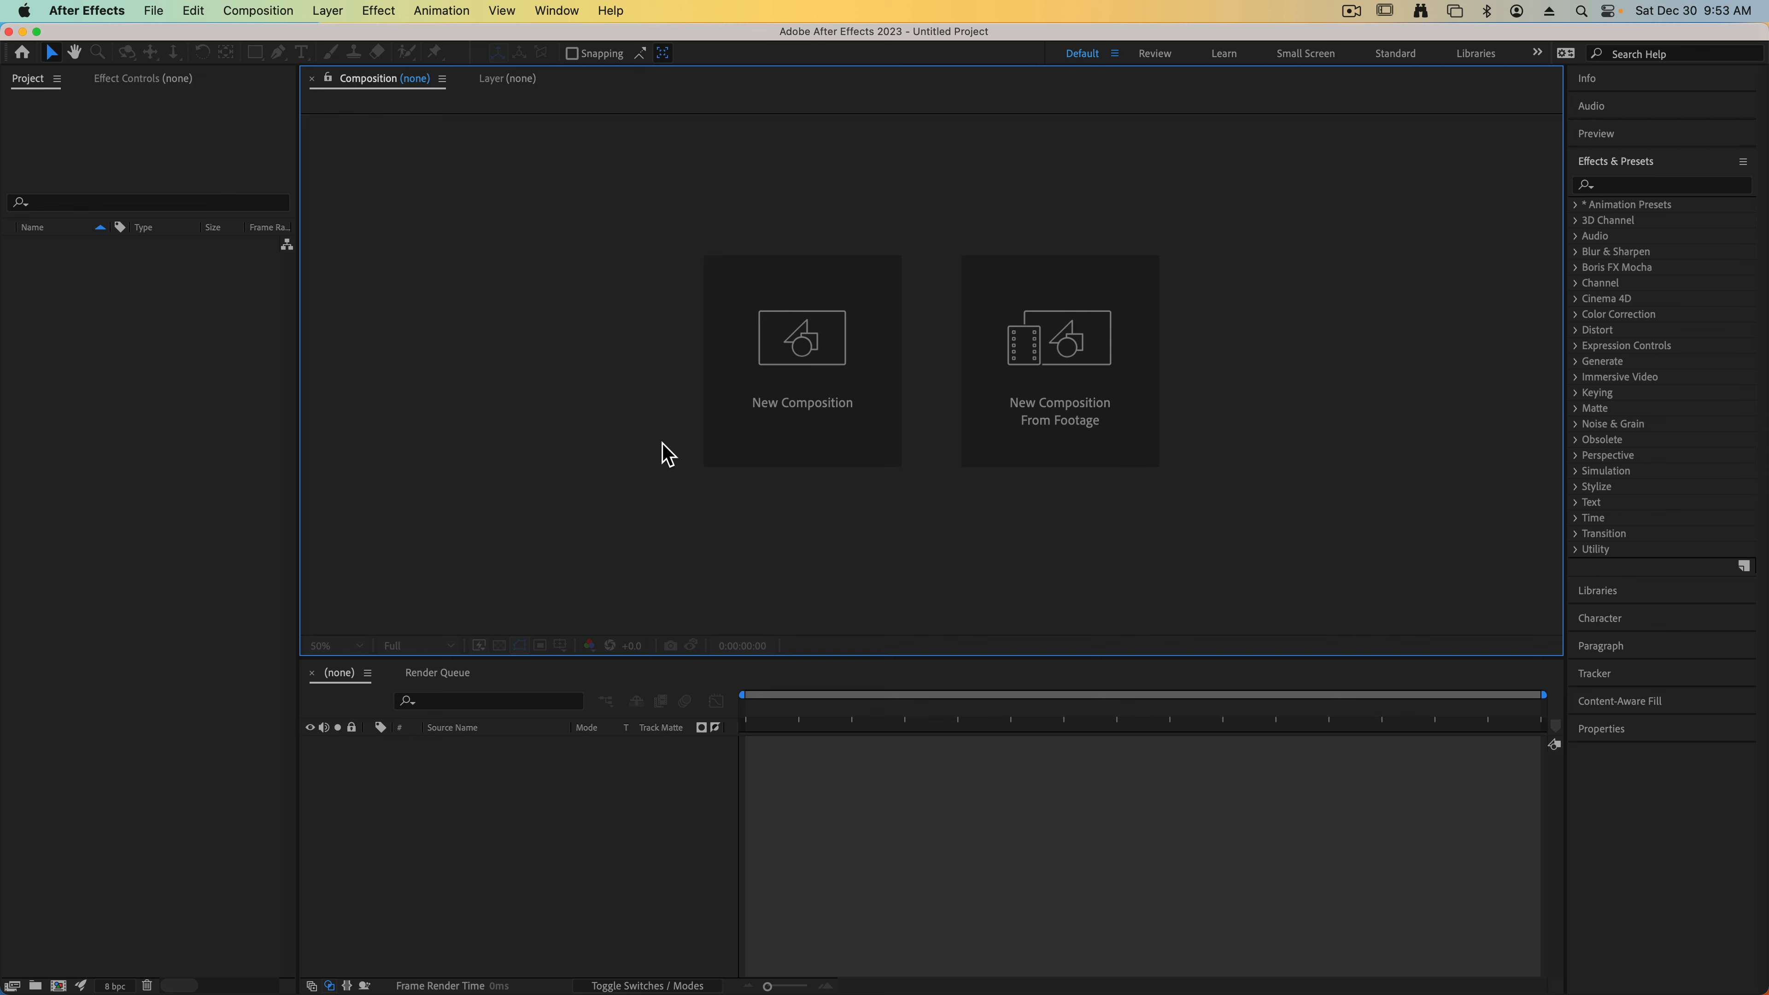
Step: Switch the workspace layout from Default to Standard
left_click(563, 14)
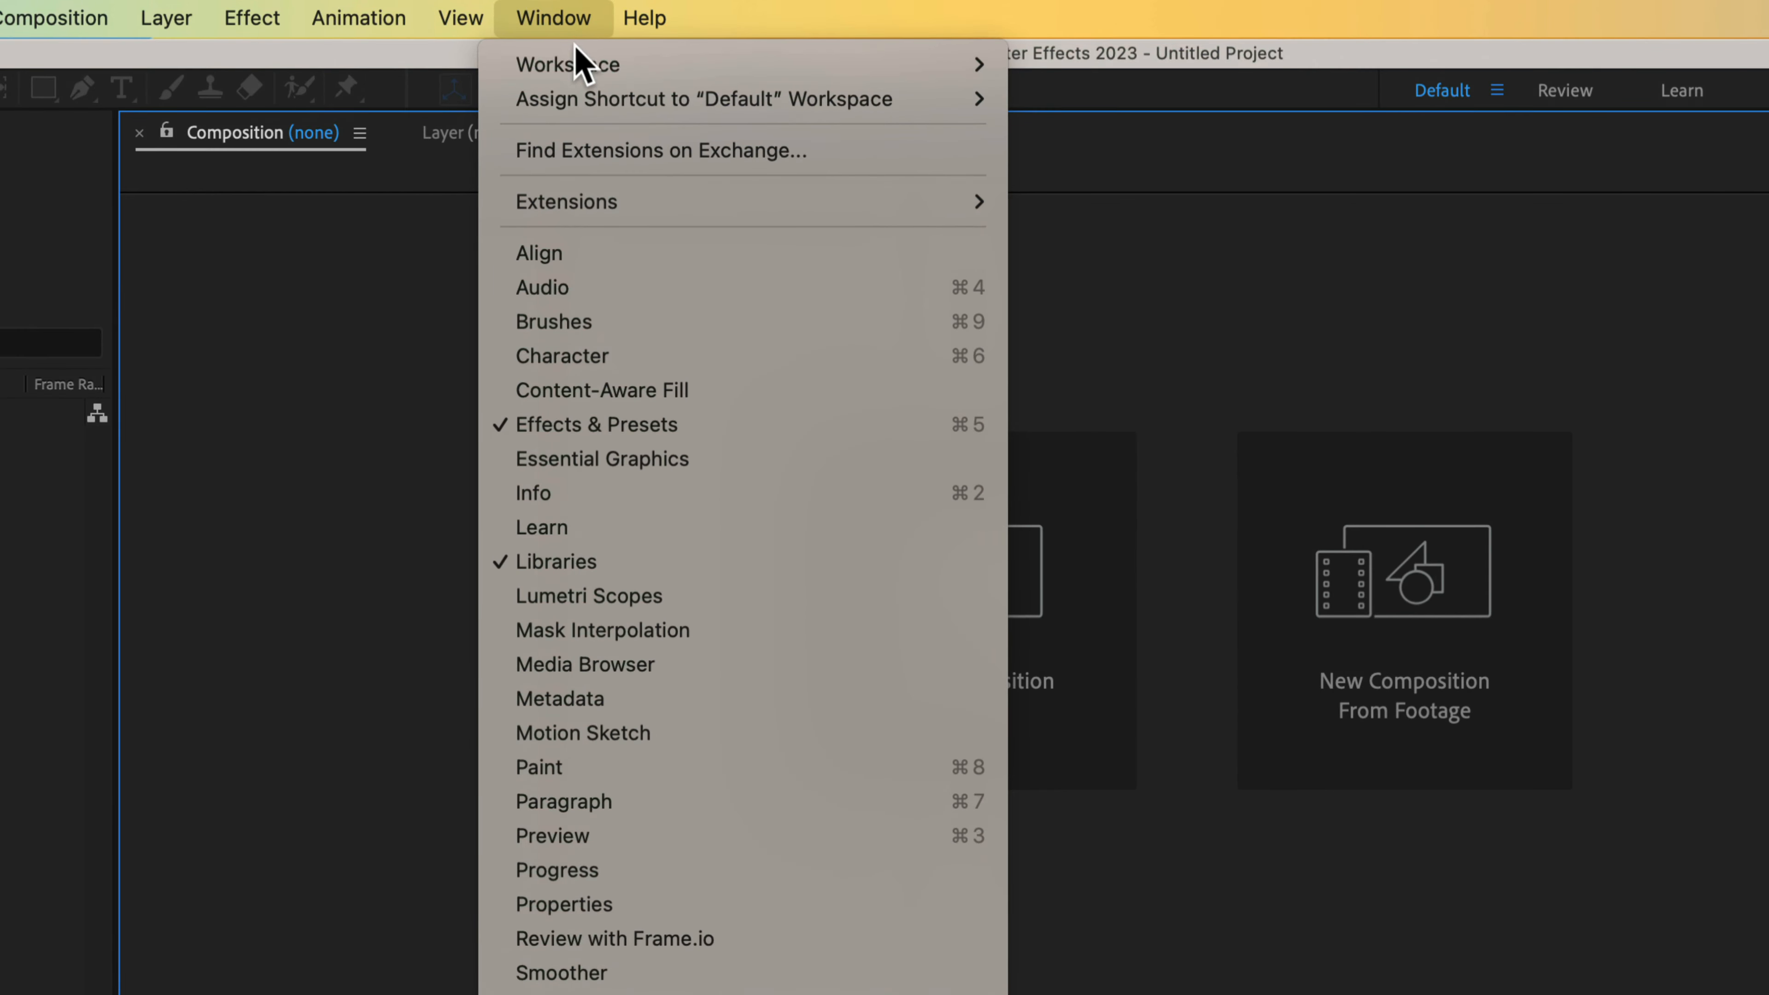
mouse_move(573, 38)
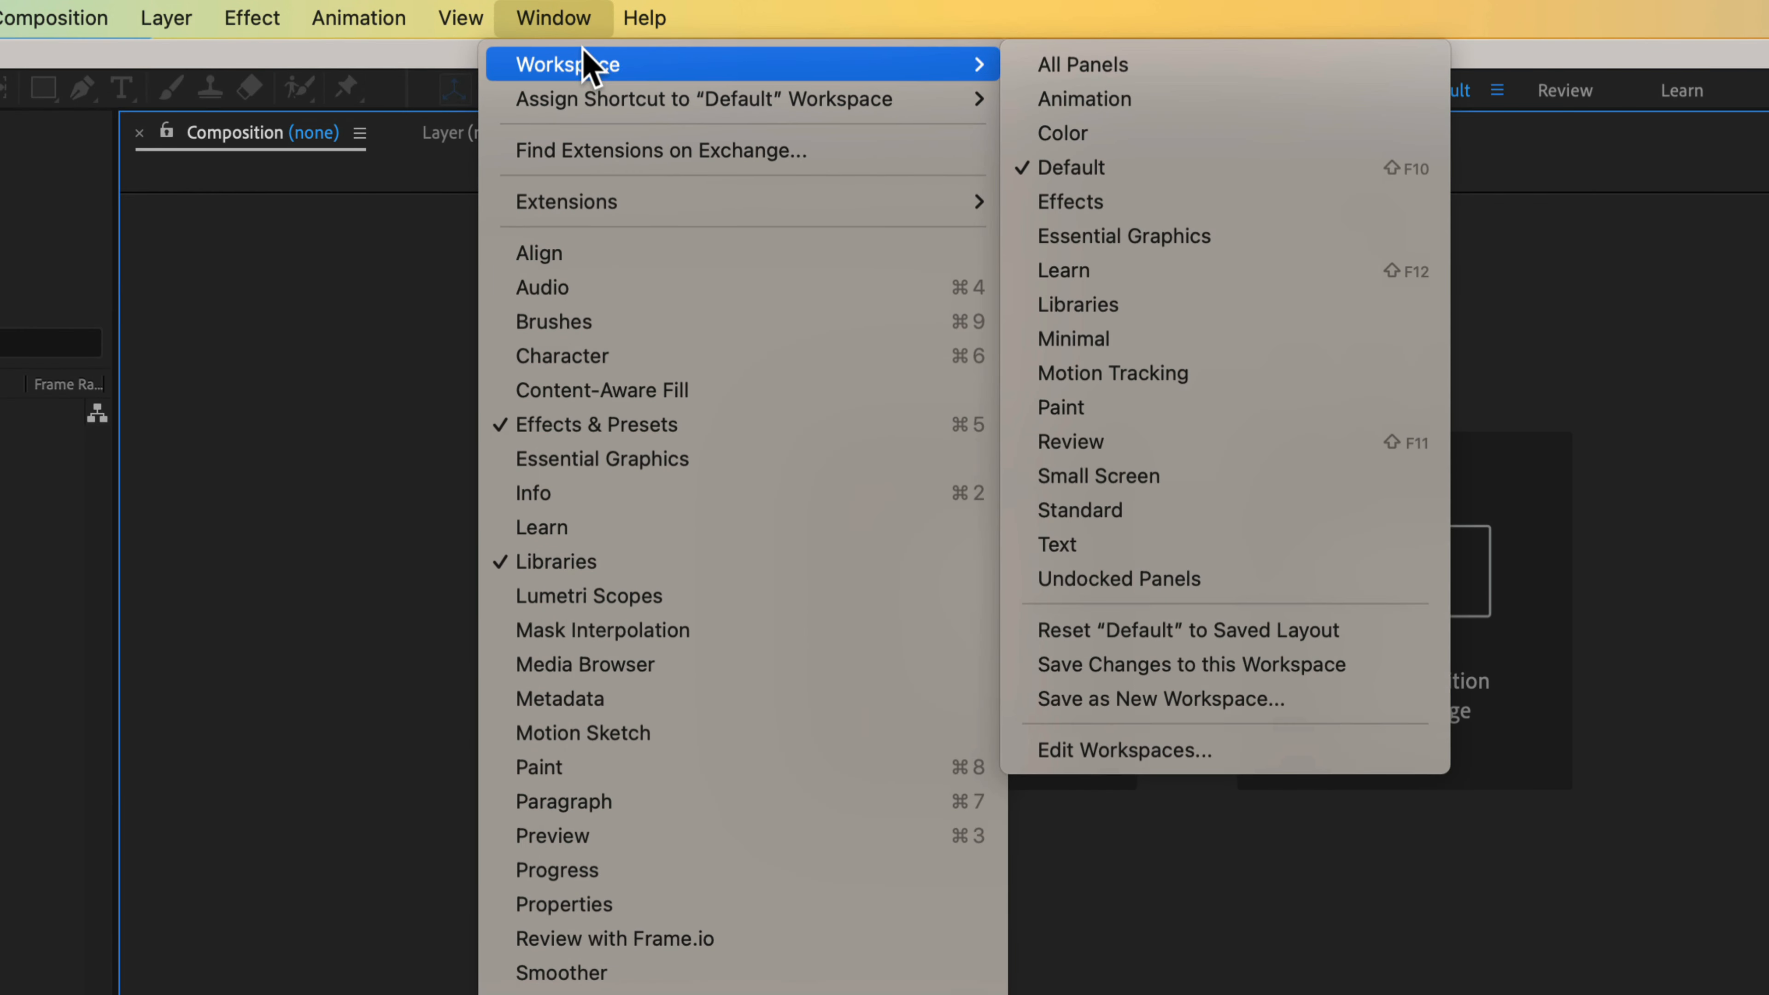
left_click(1060, 515)
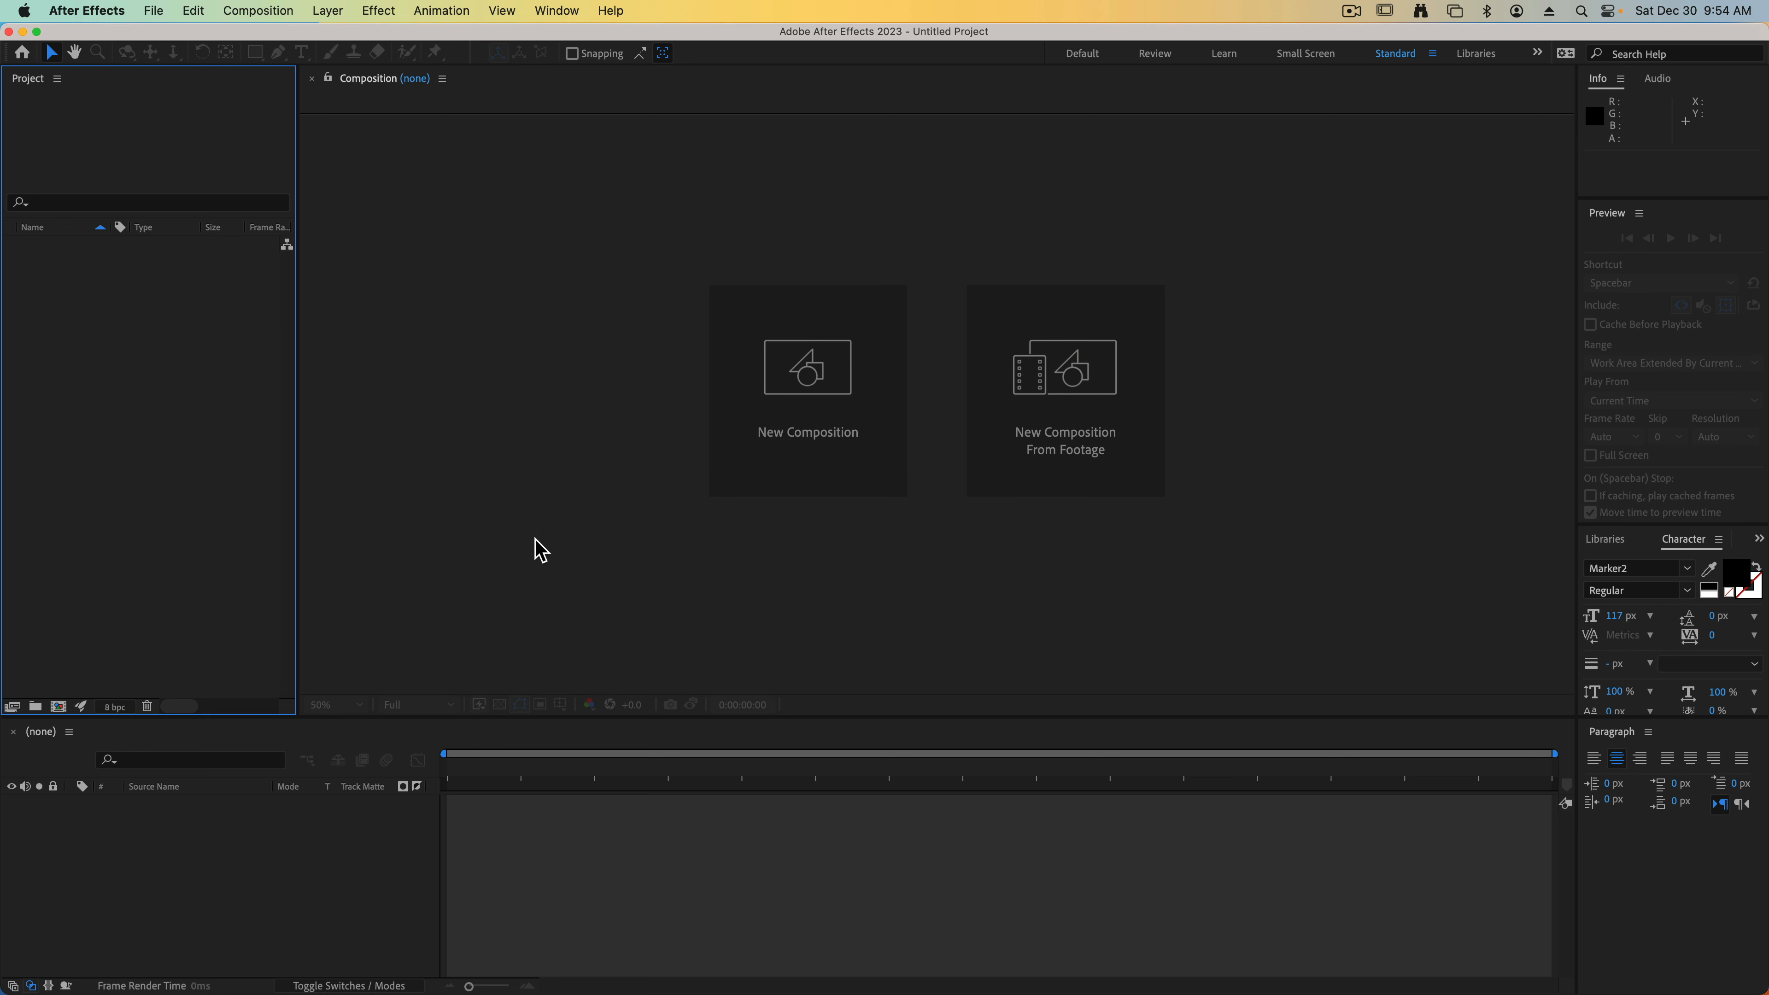
left_click(573, 10)
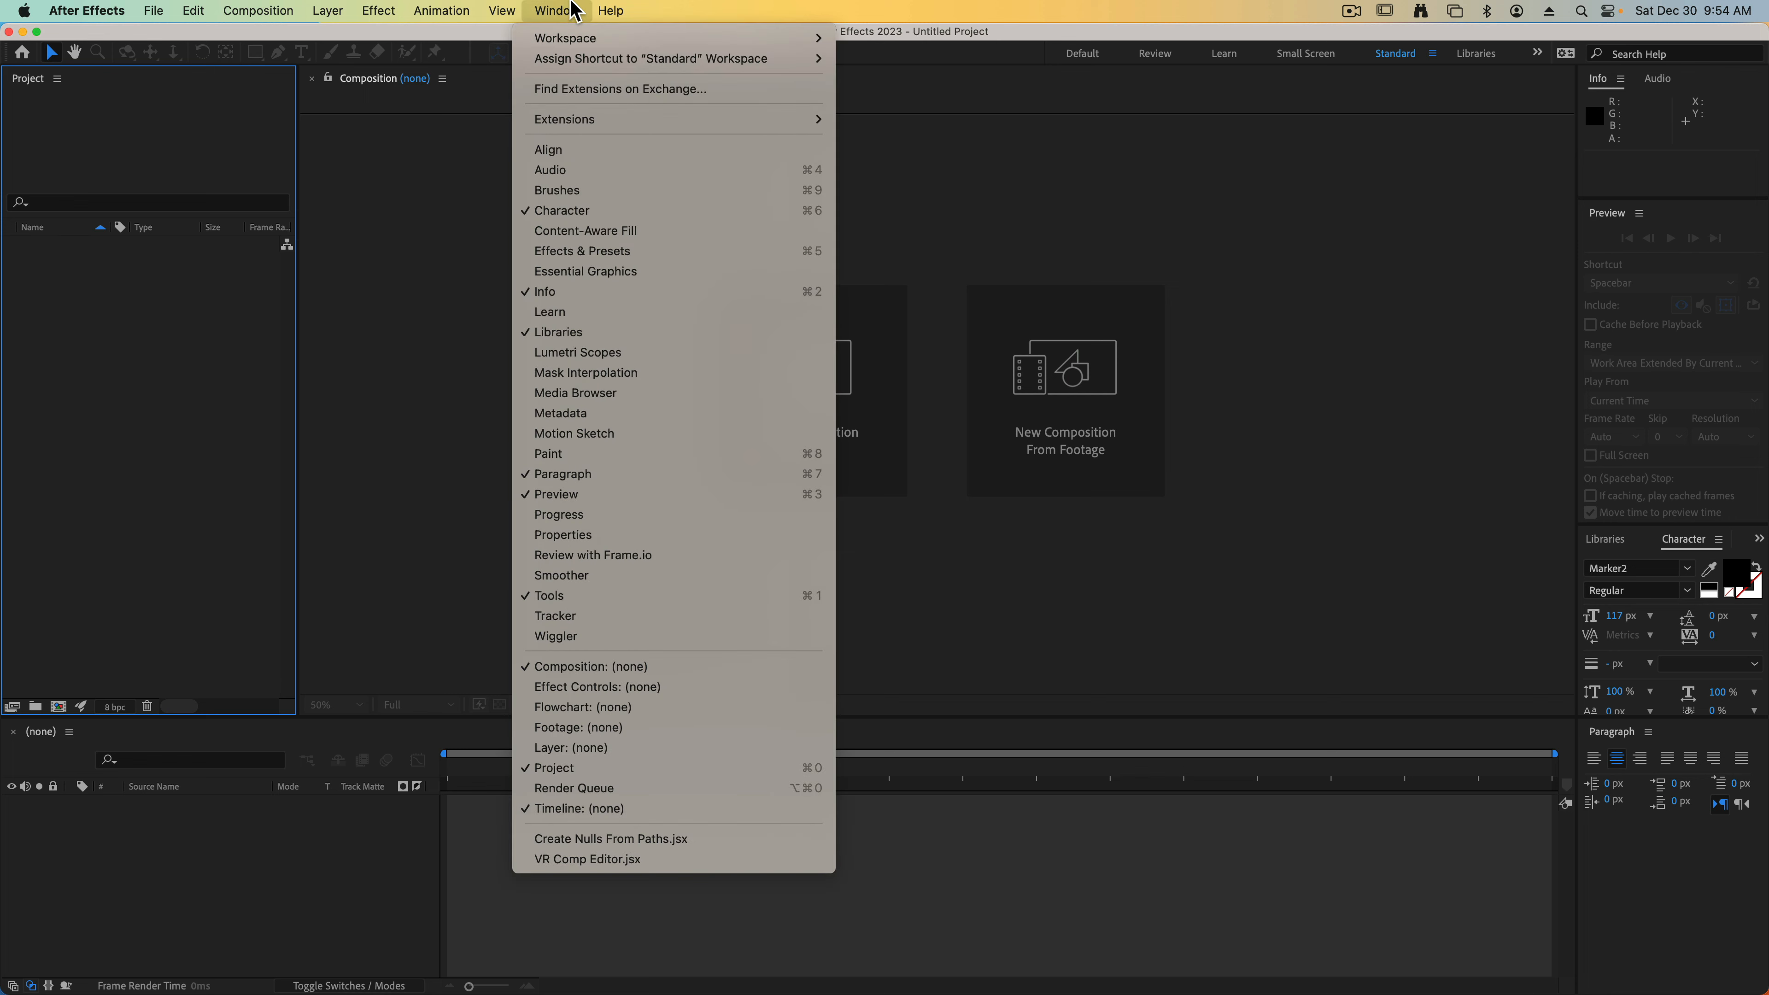
left_click(572, 9)
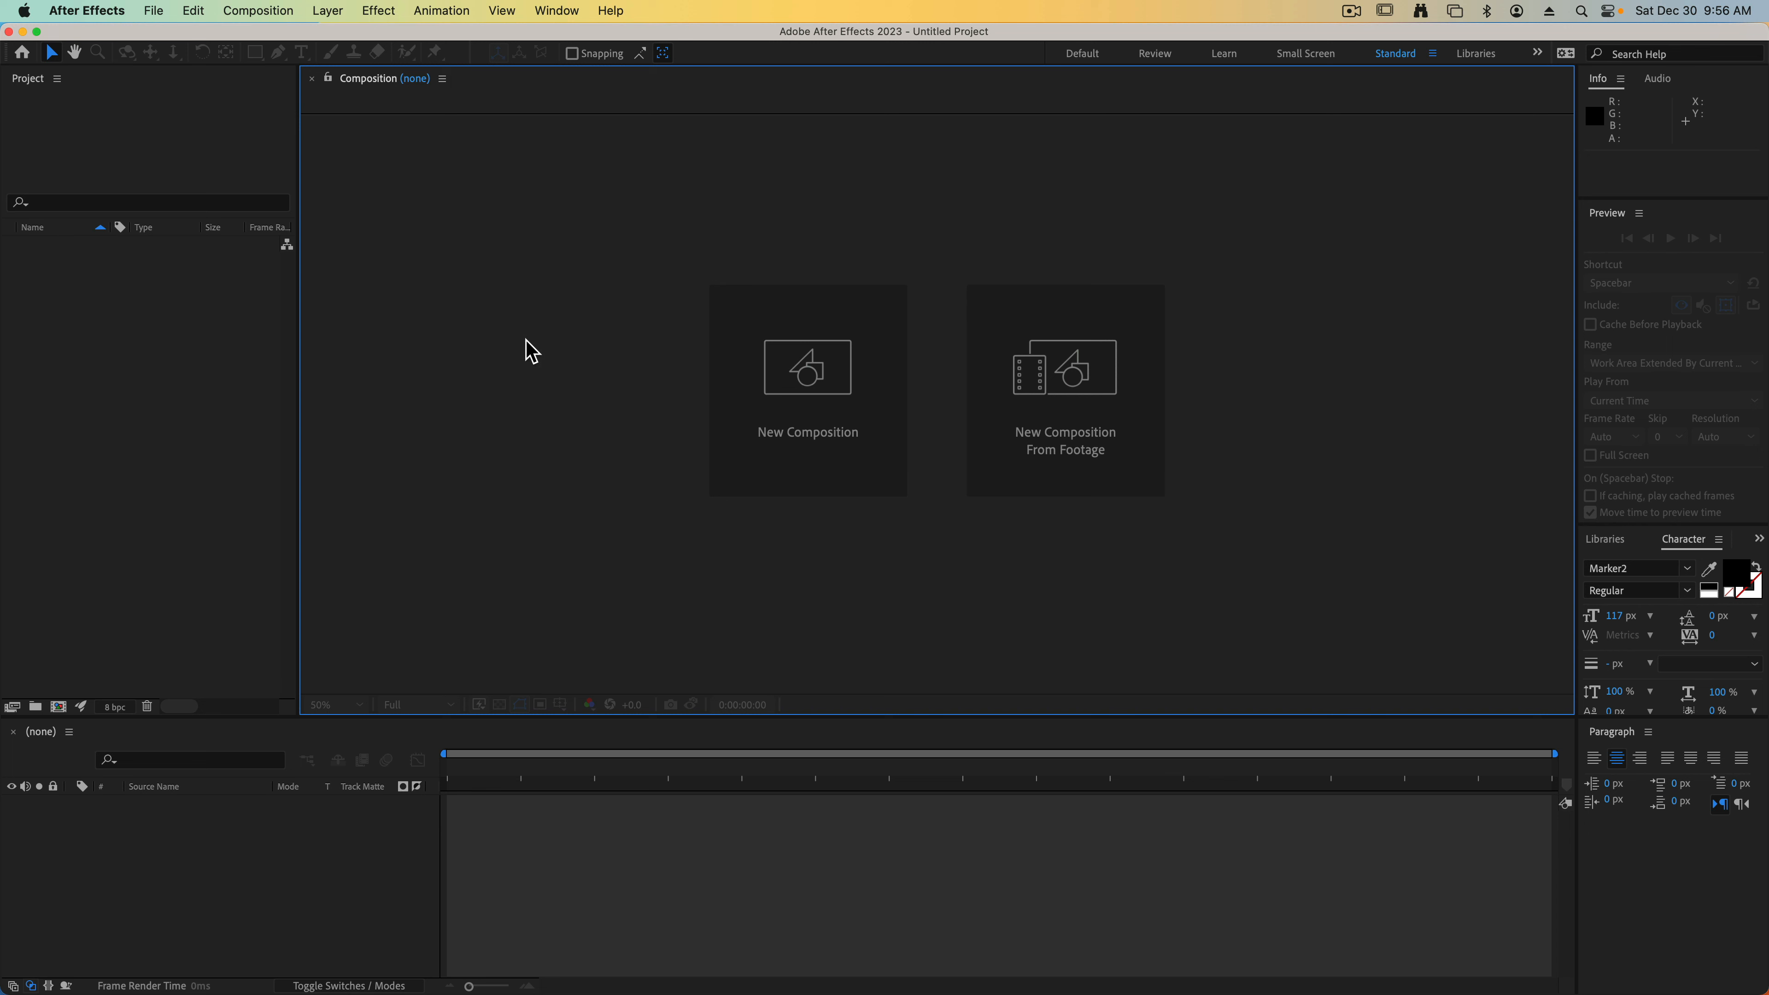
Step: Set up a new composition named Comp_WondersDeep with the HDV/HDTV 1280x720 29.97 fps preset and a duration of 0;00;10;00
left_click(790, 421)
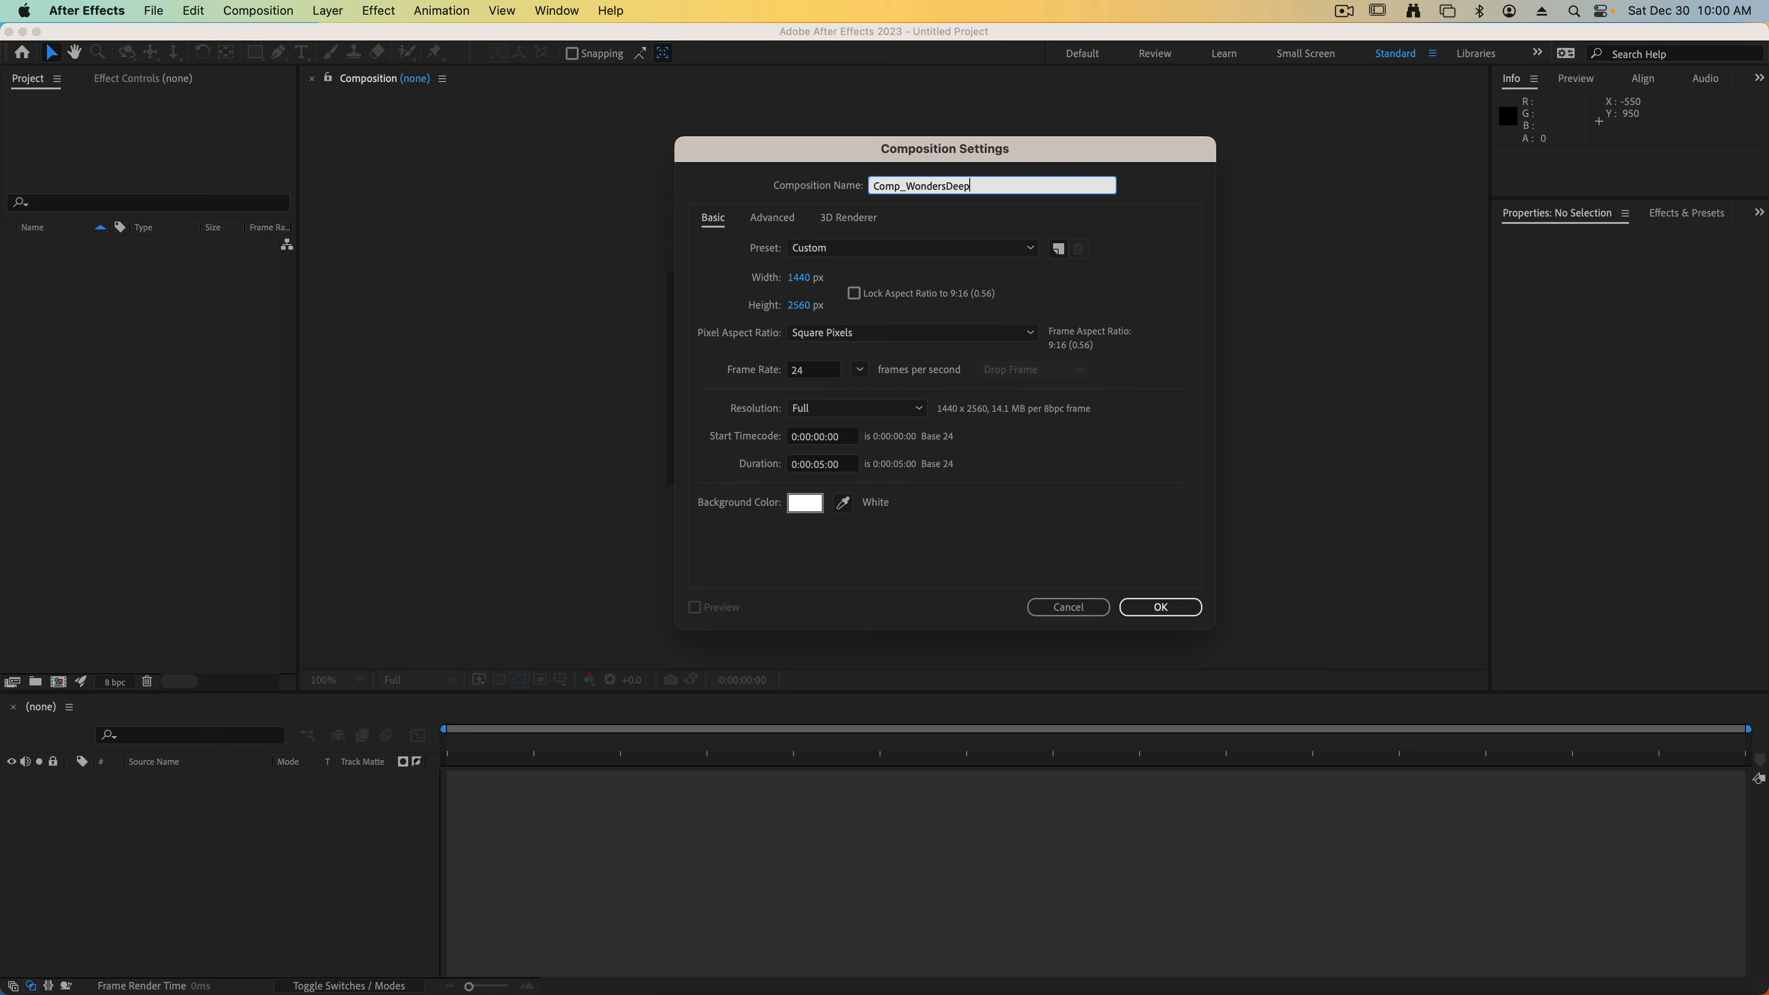
left_click(838, 248)
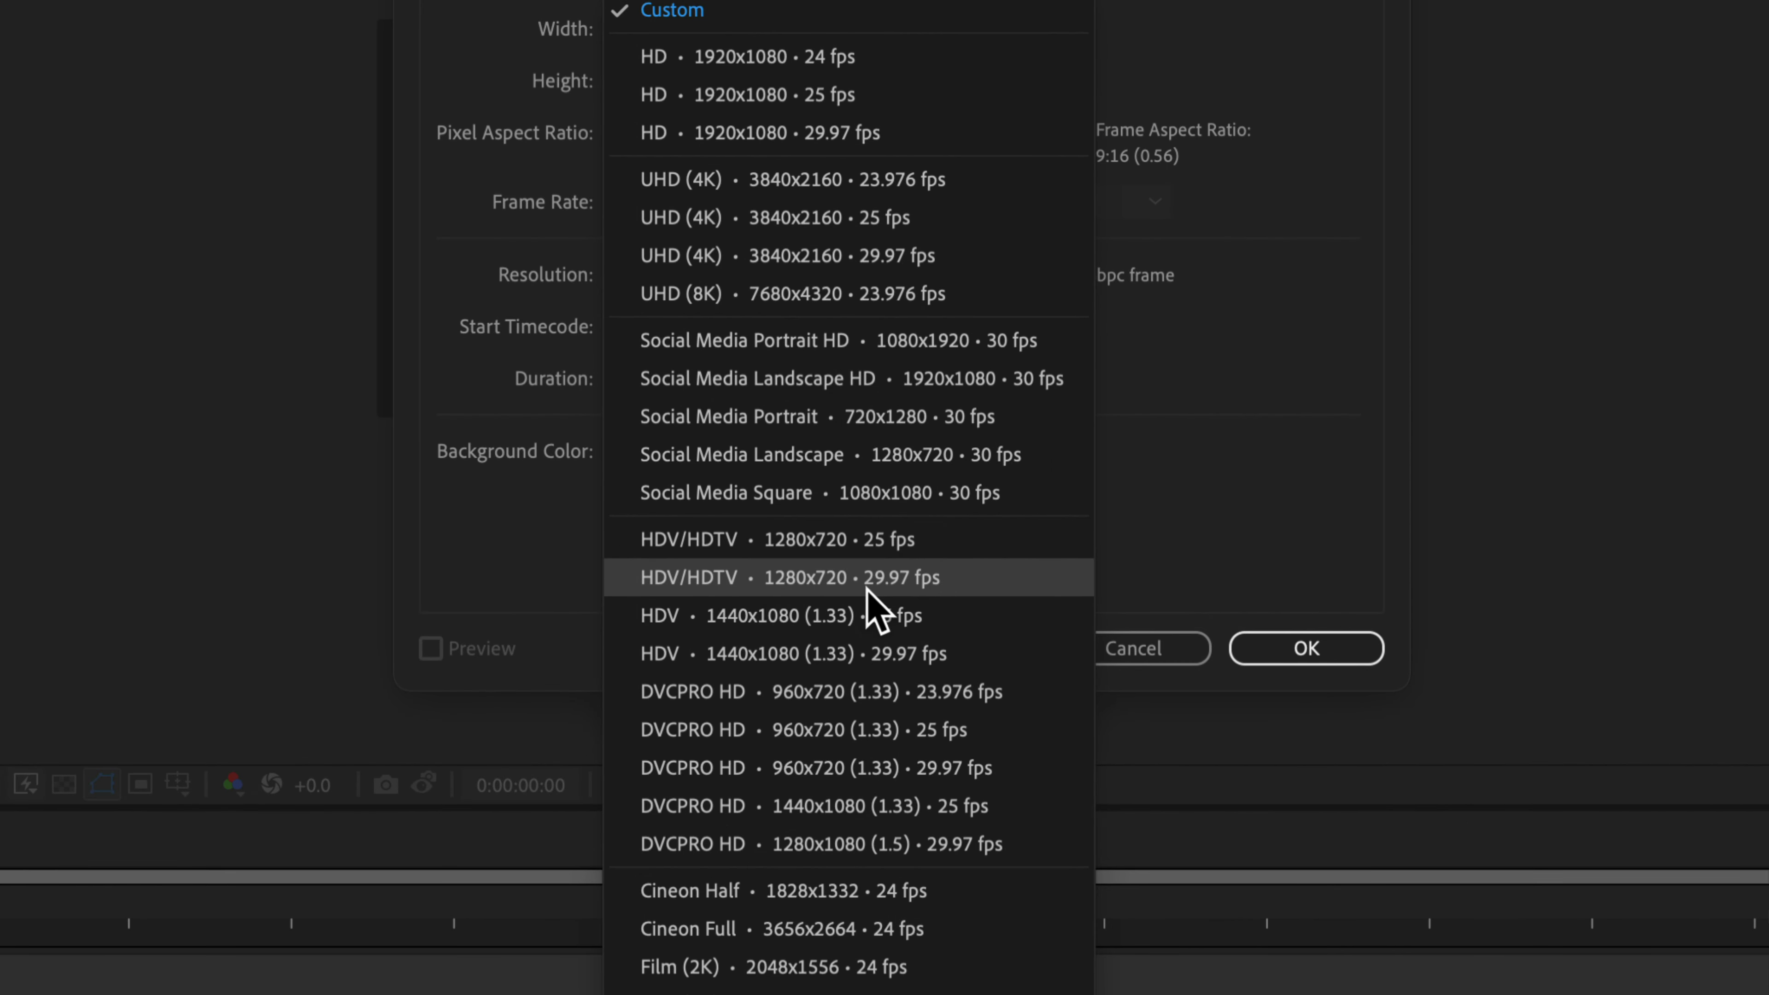
left_click(925, 584)
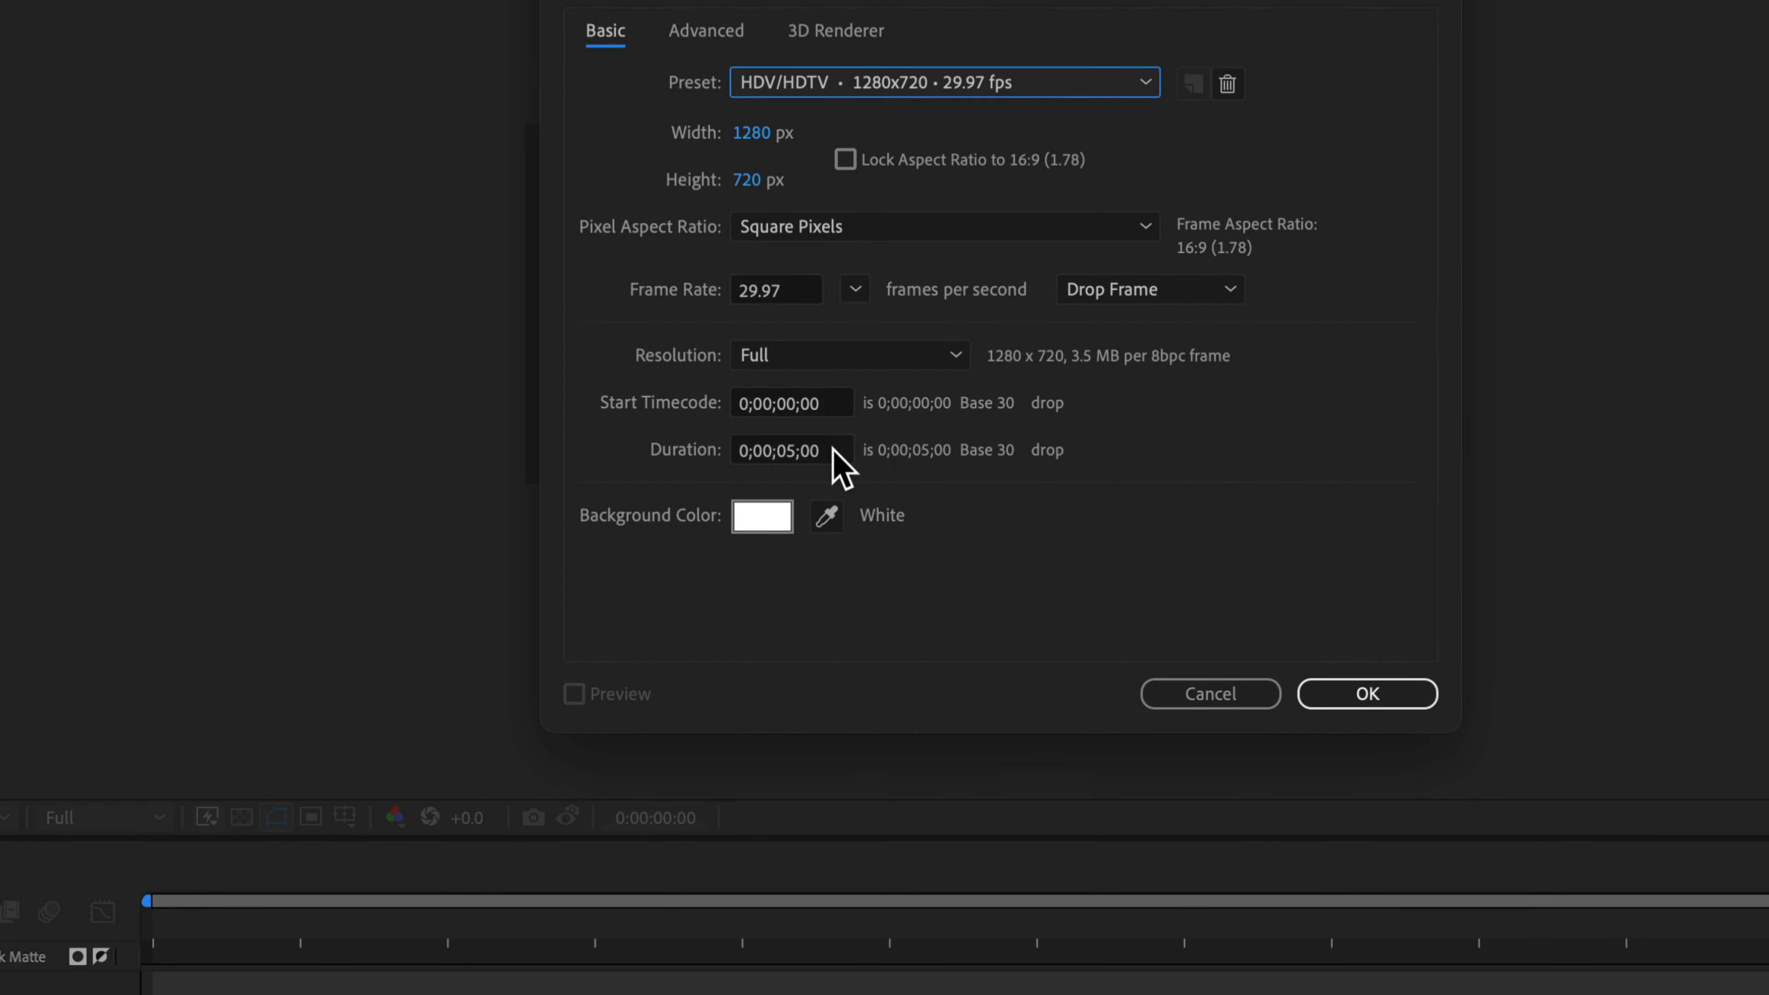
left_click(792, 453)
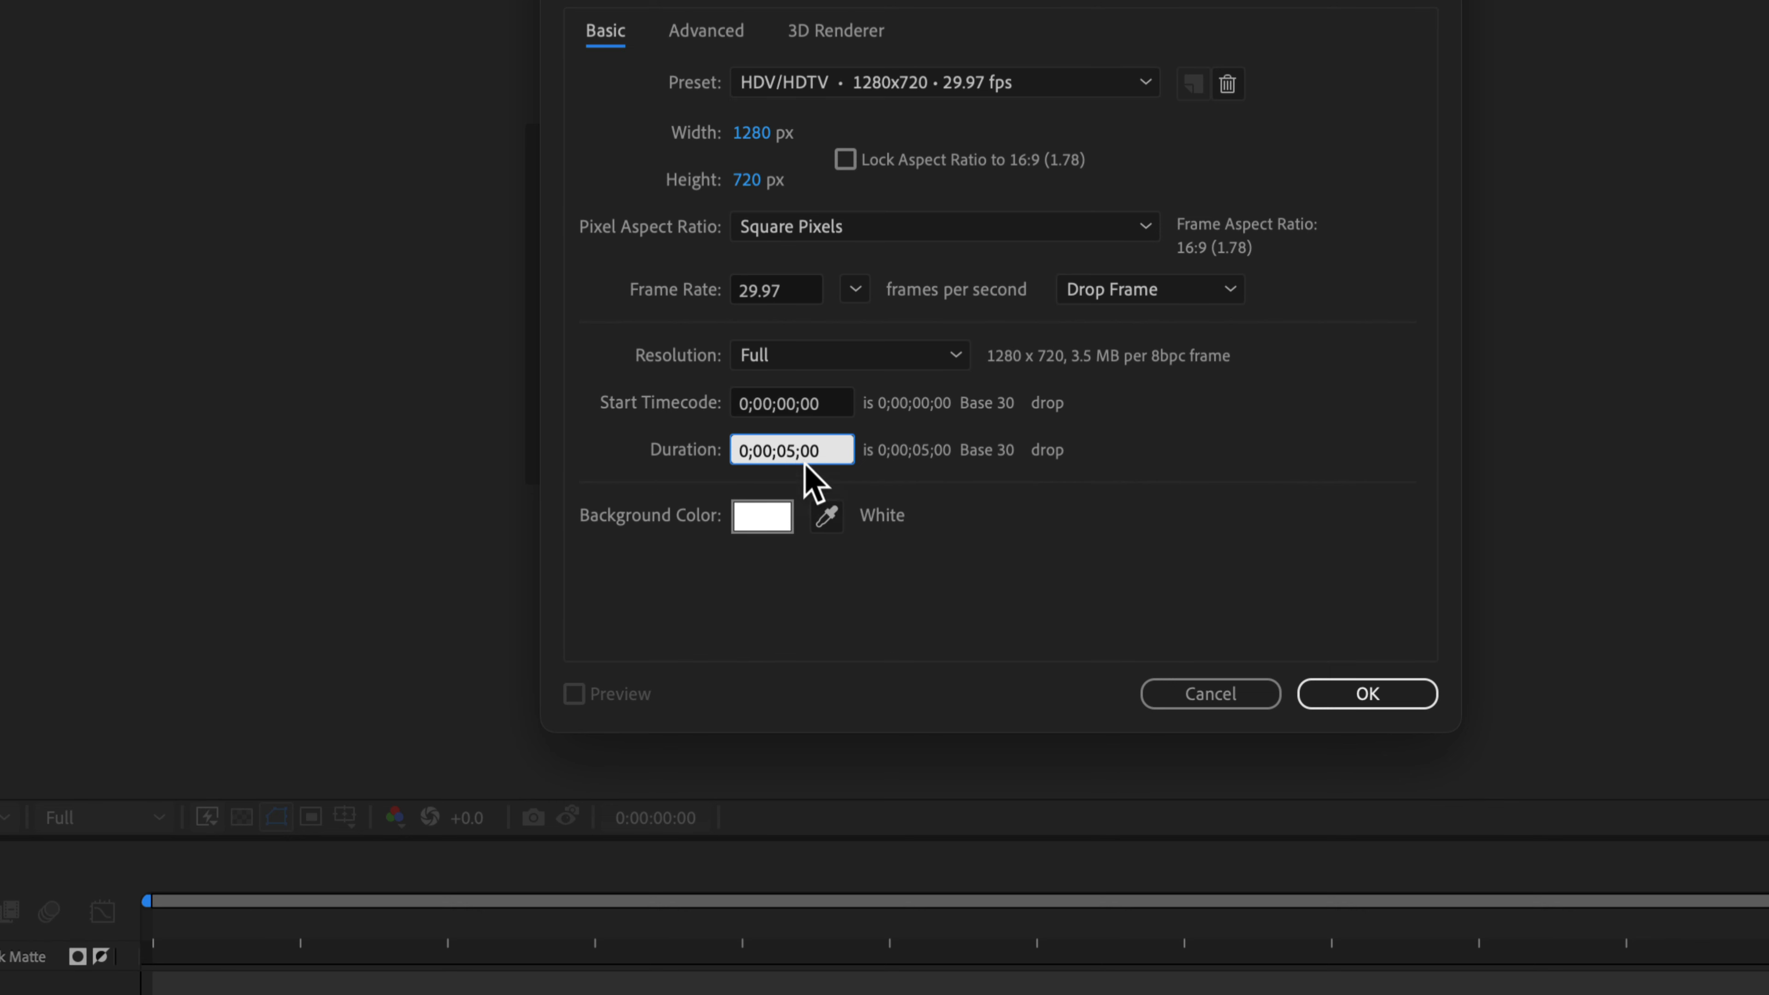
key("Left")
type("10")
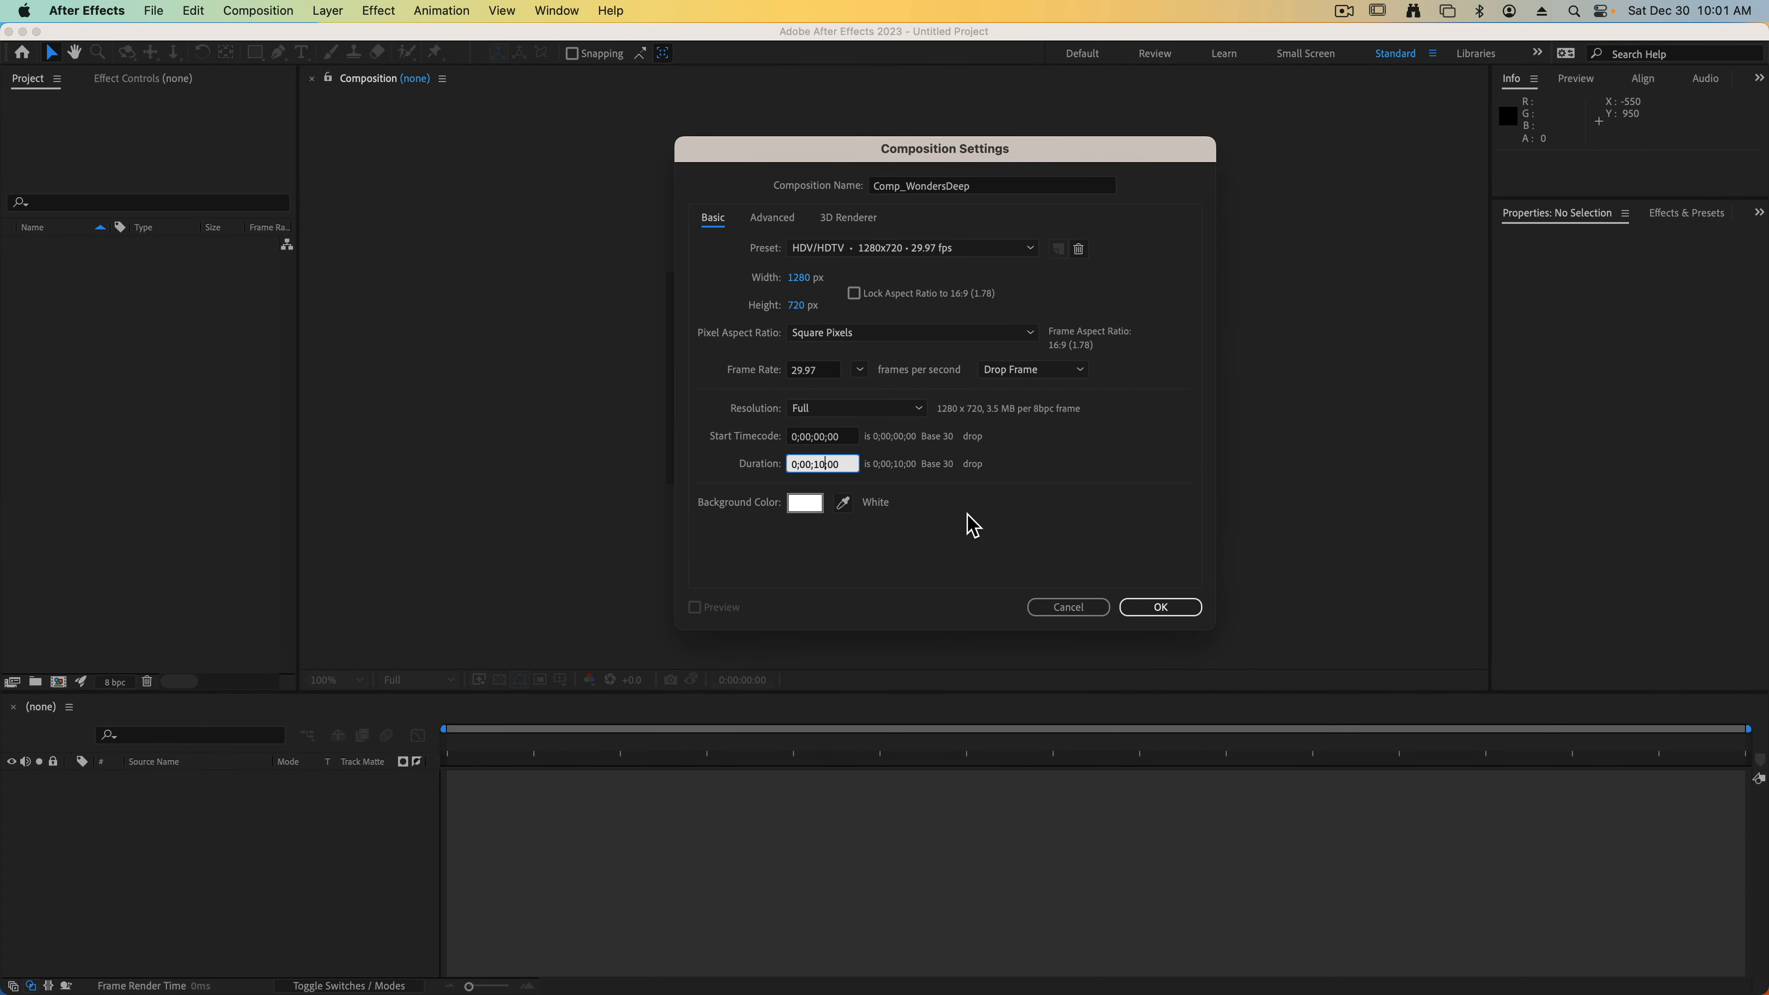
Step: Set the composition's background color to black (000000) and create the composition
left_click(804, 503)
left_click_drag(438, 352, 478, 494)
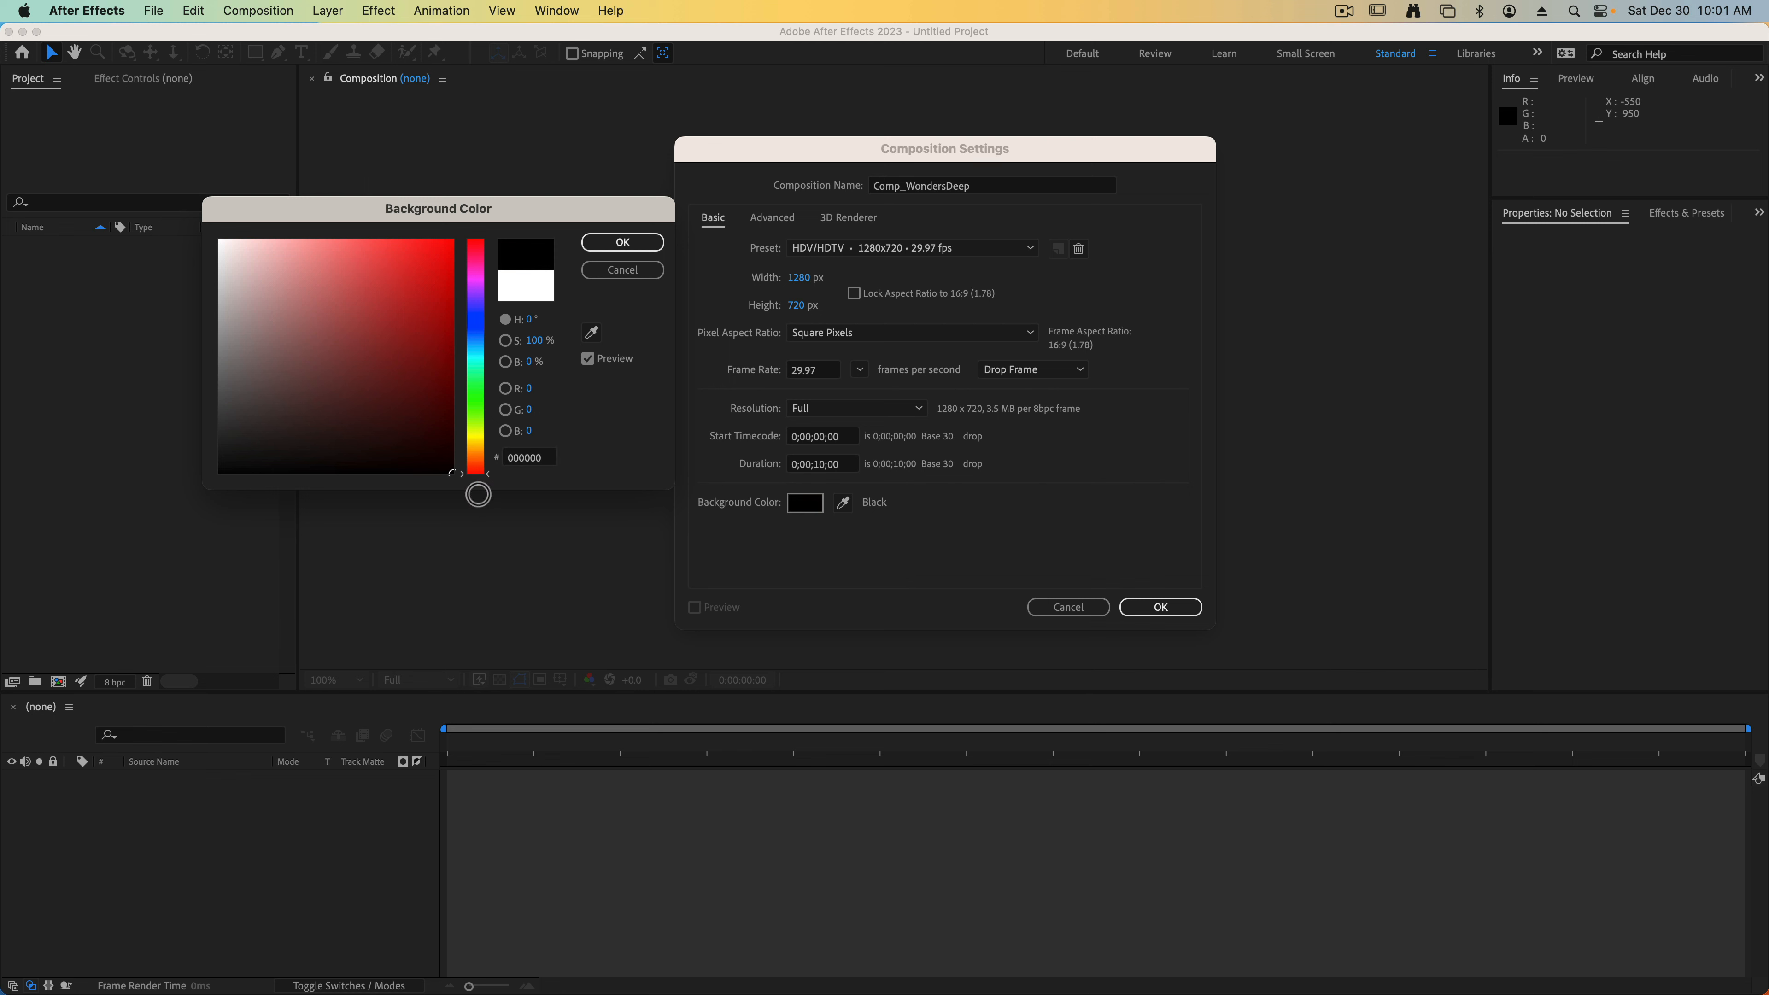
left_click(620, 243)
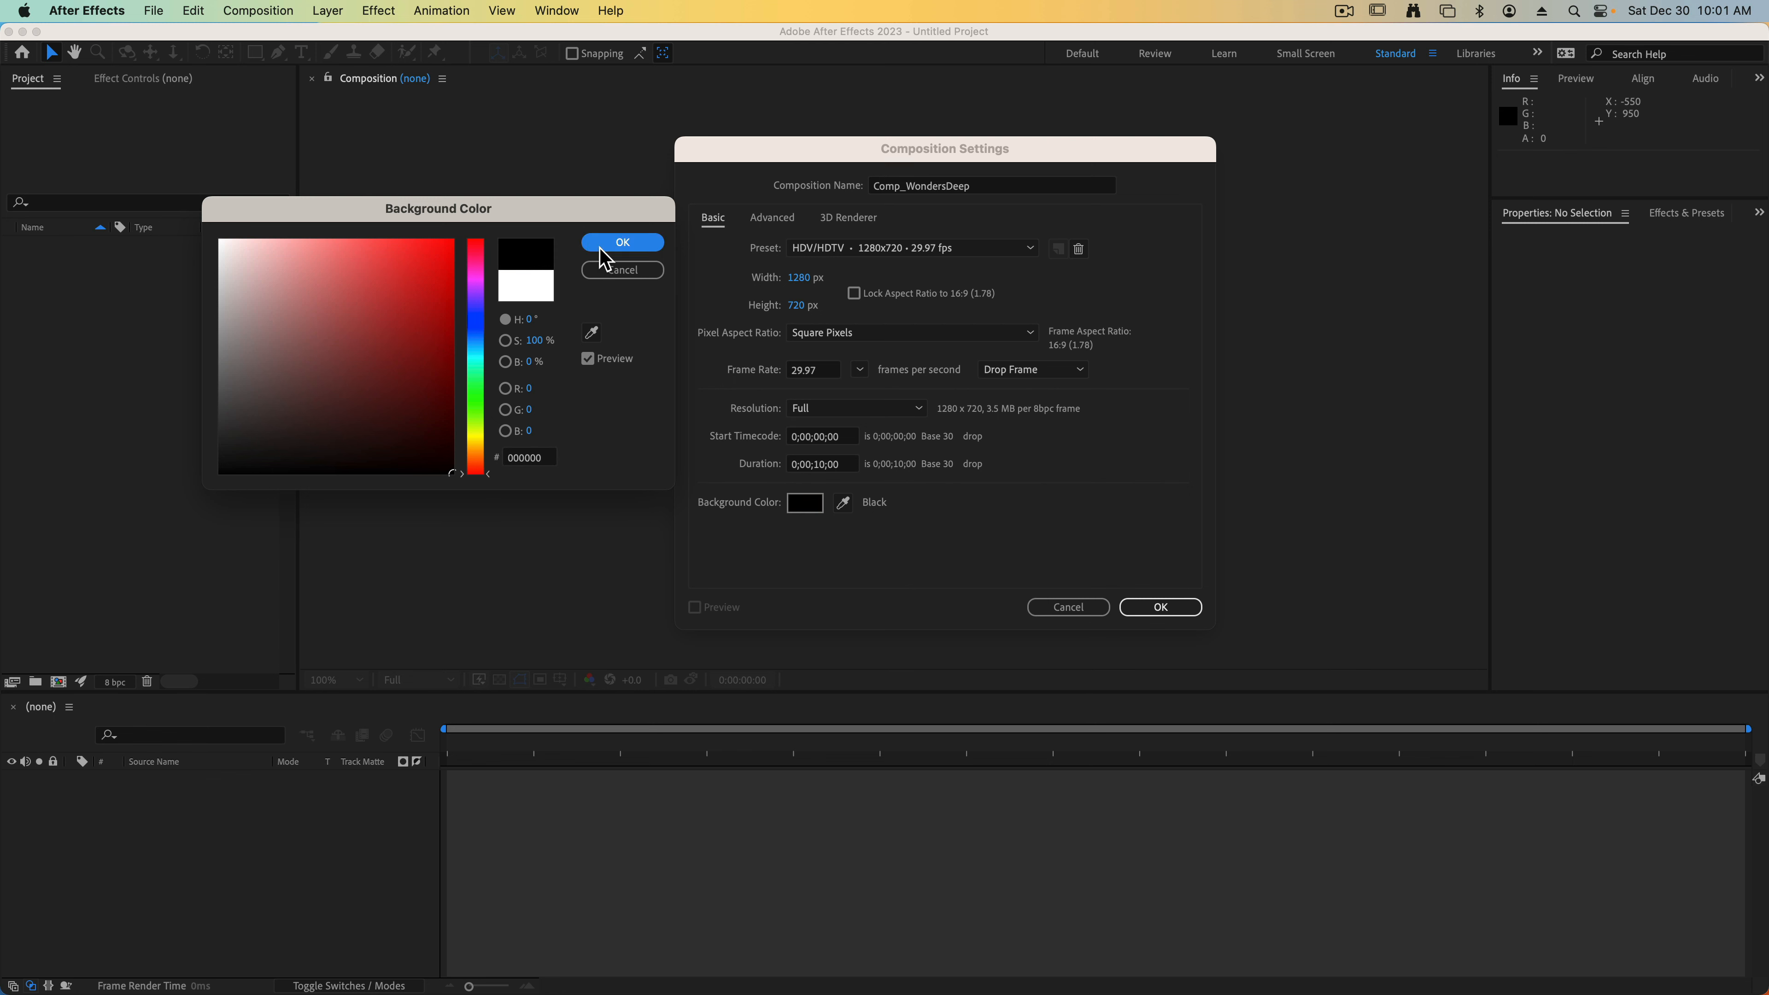
left_click(1159, 608)
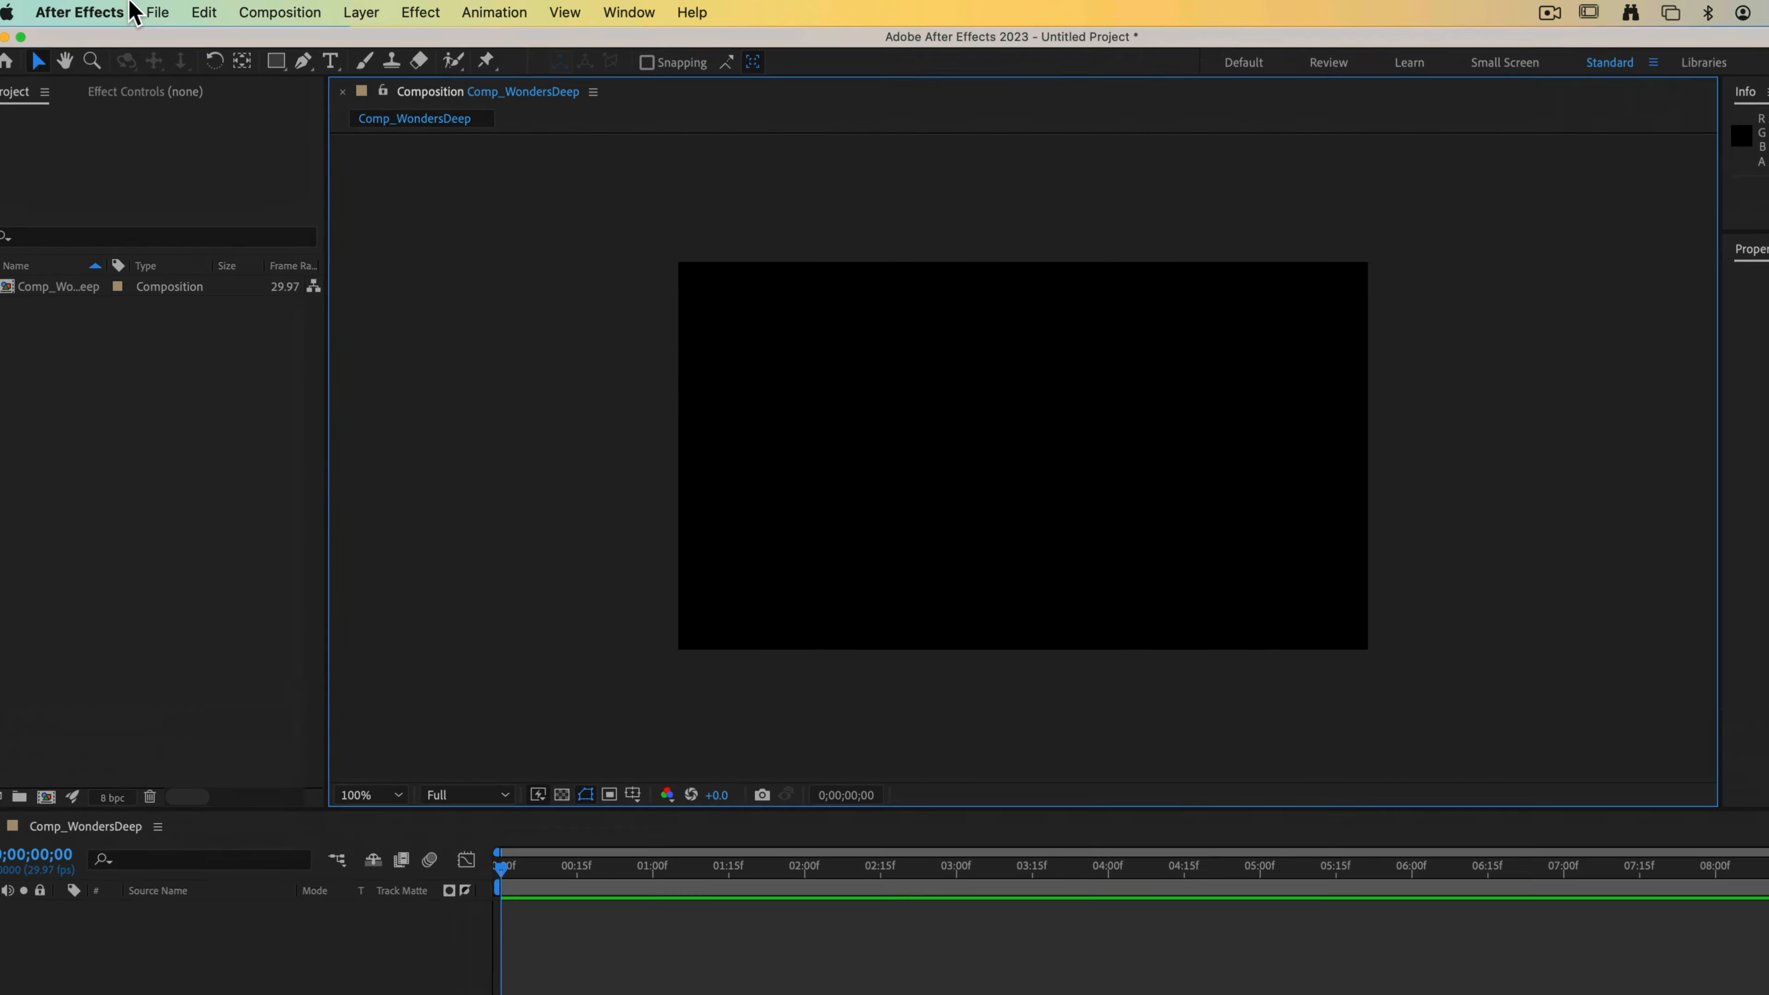
Step: Import TheDeep_Scene.psd from the Footage folder as Composition - Retain Layer Sizes with editable layer styles
left_click(153, 11)
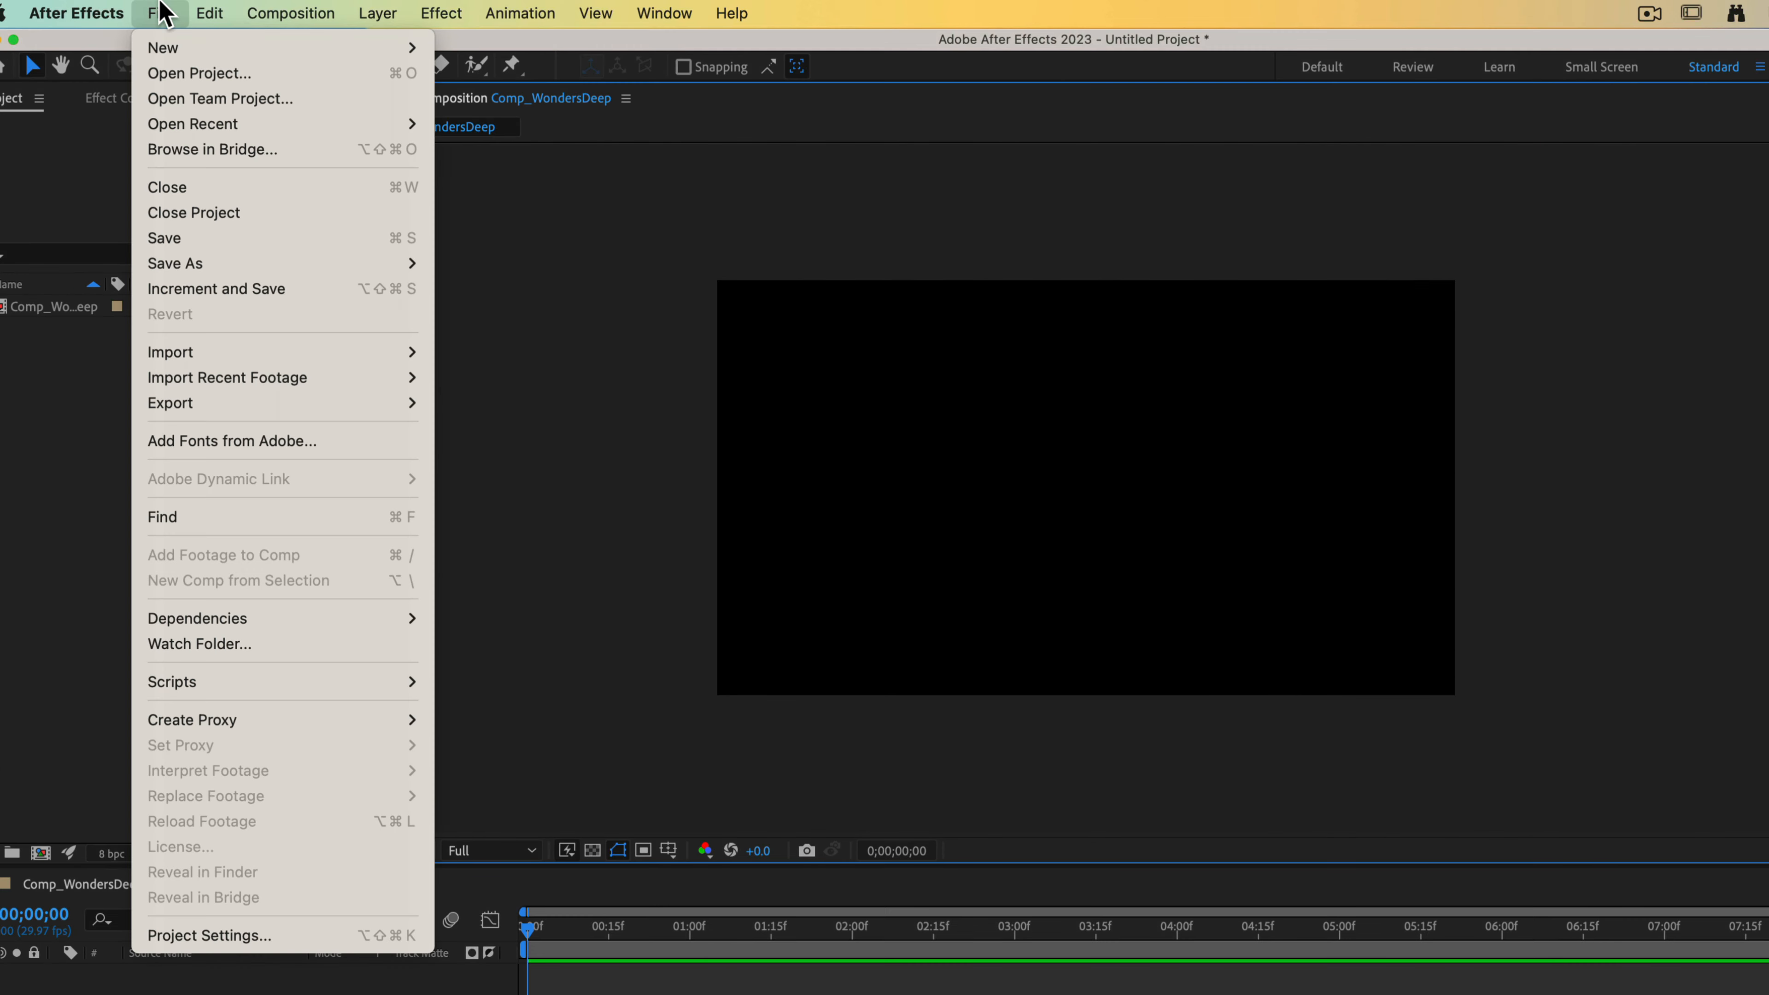
mouse_move(226, 355)
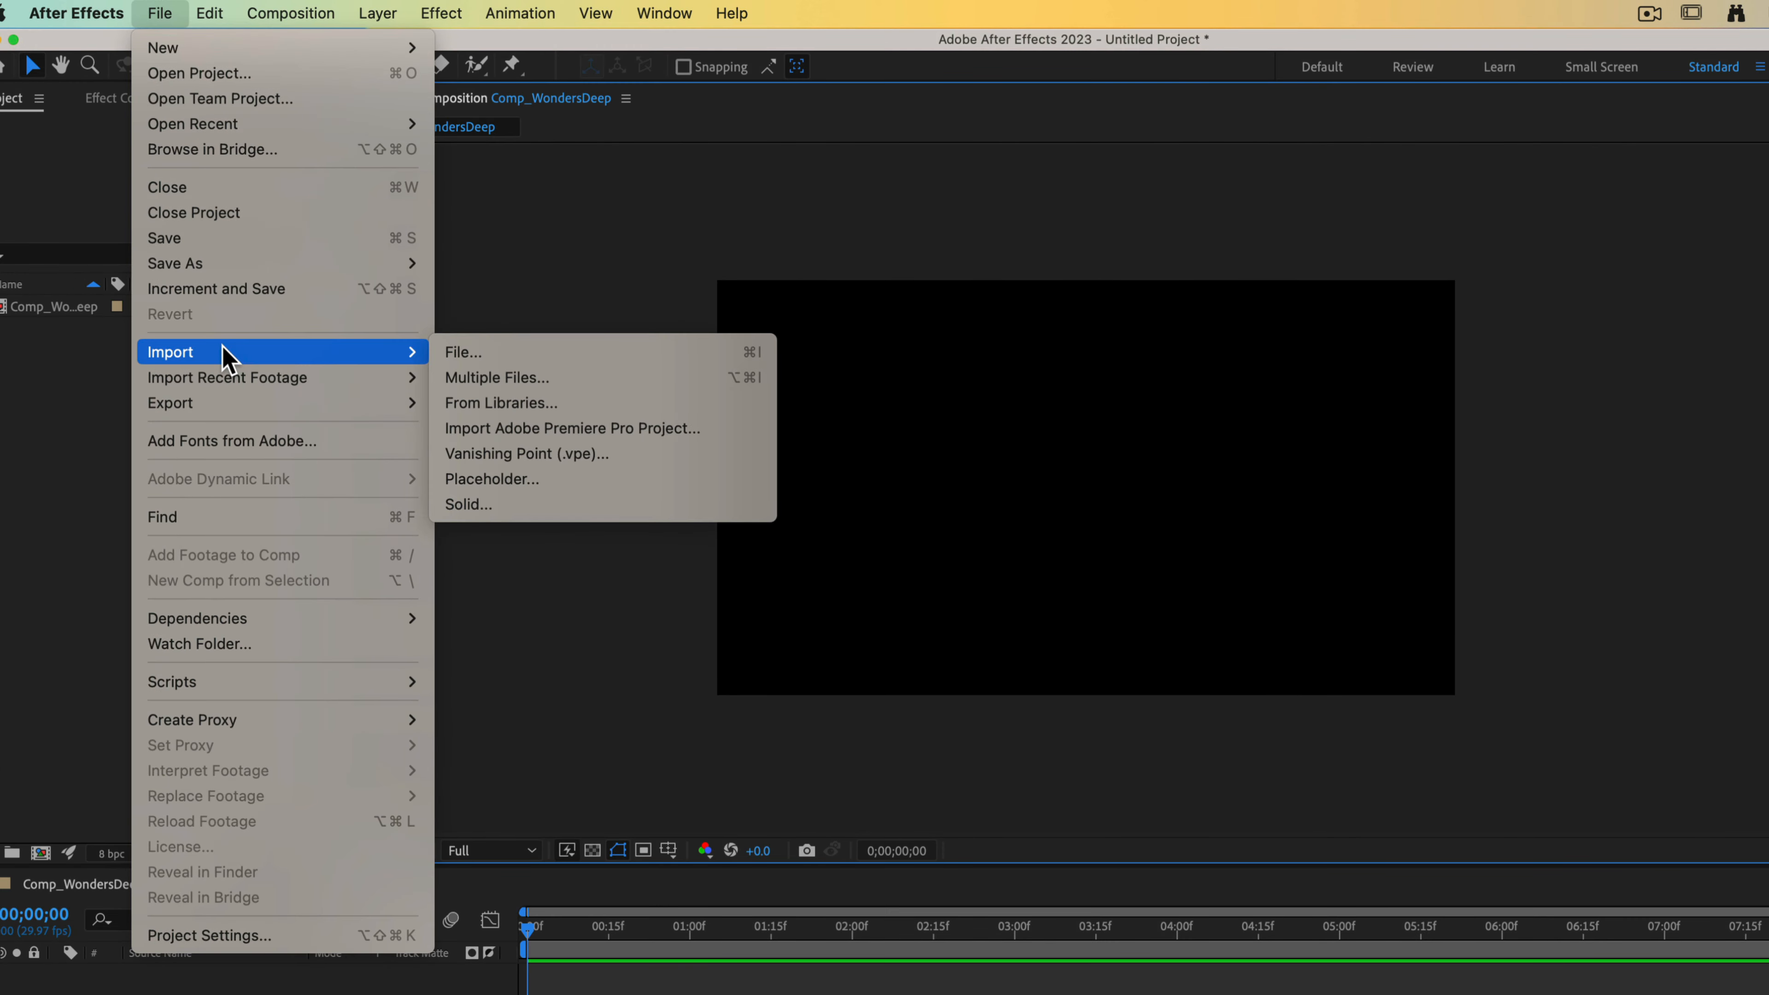
left_click(509, 355)
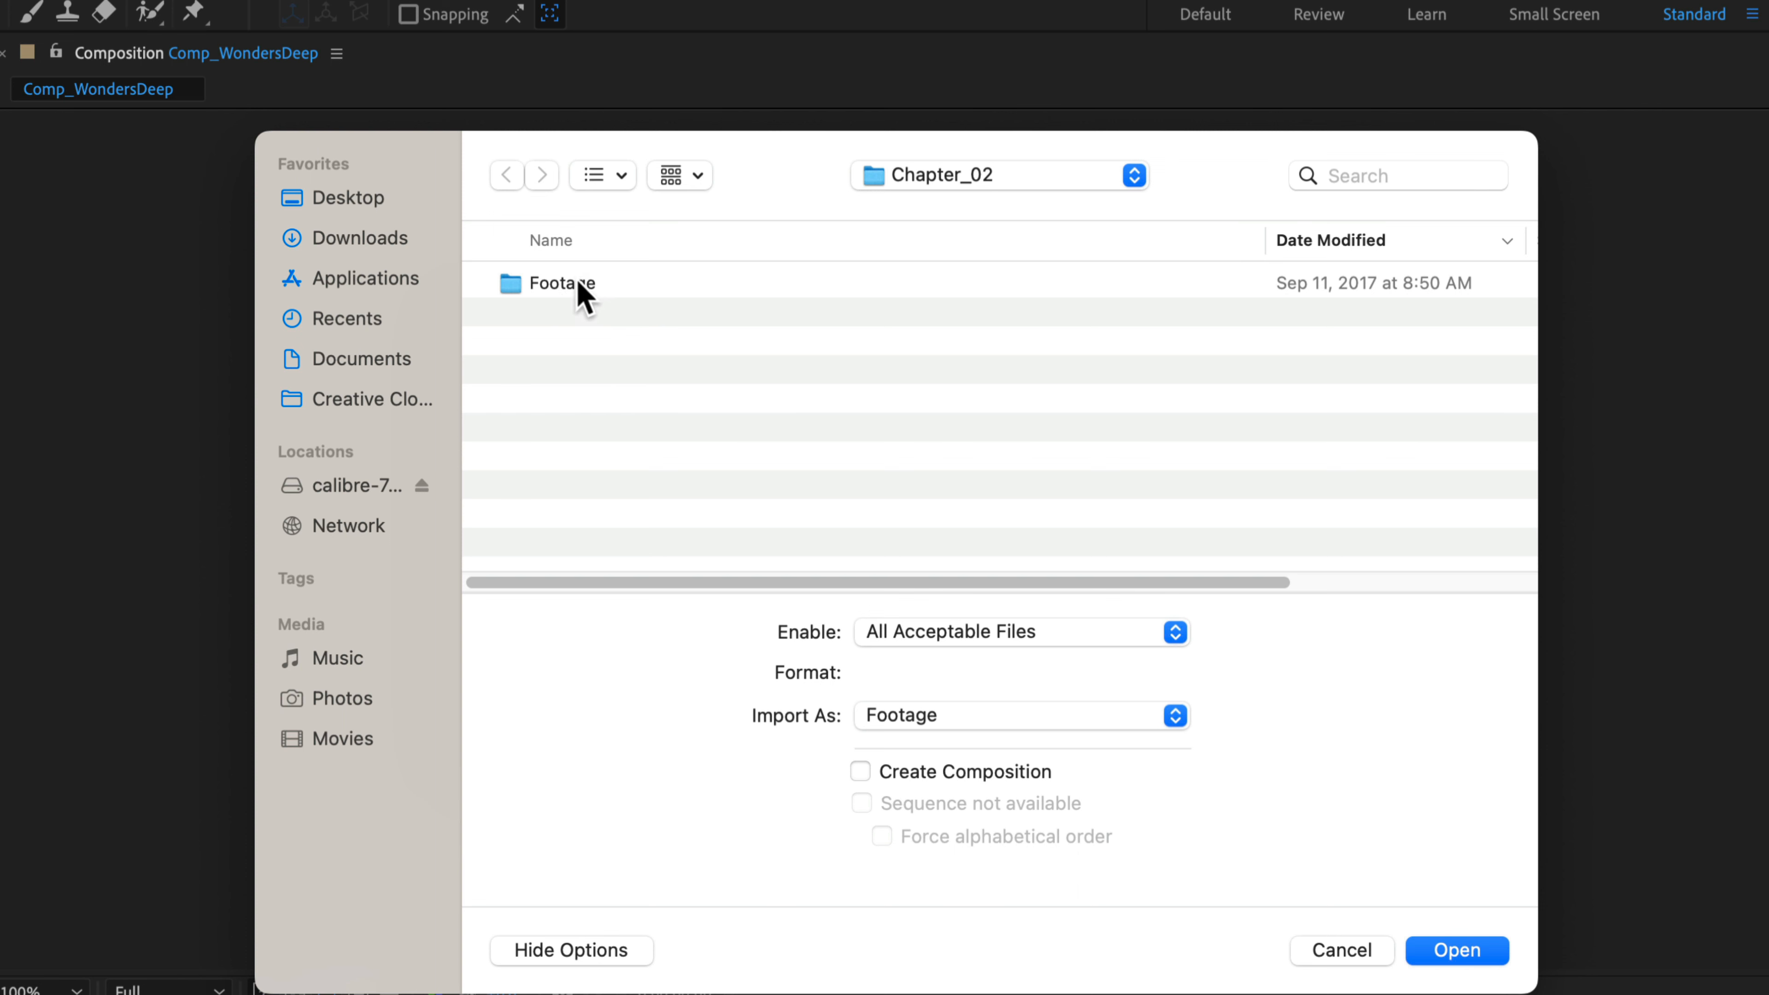
double_click(561, 283)
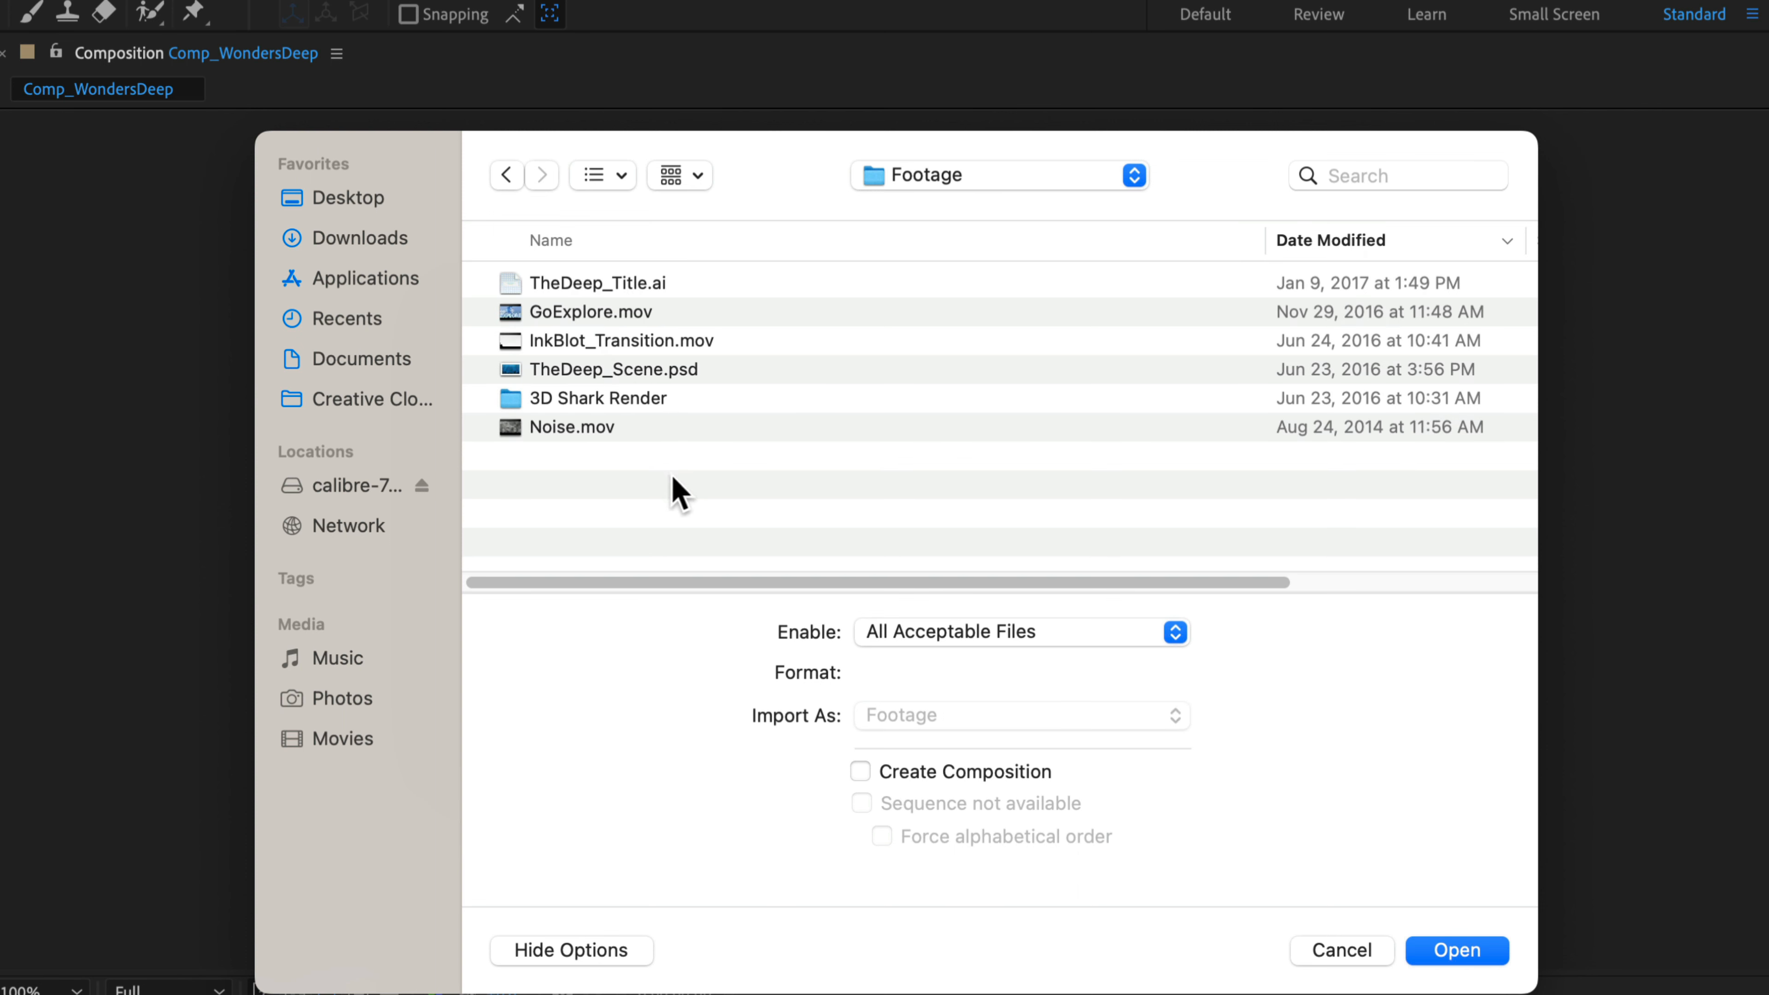
left_click(586, 369)
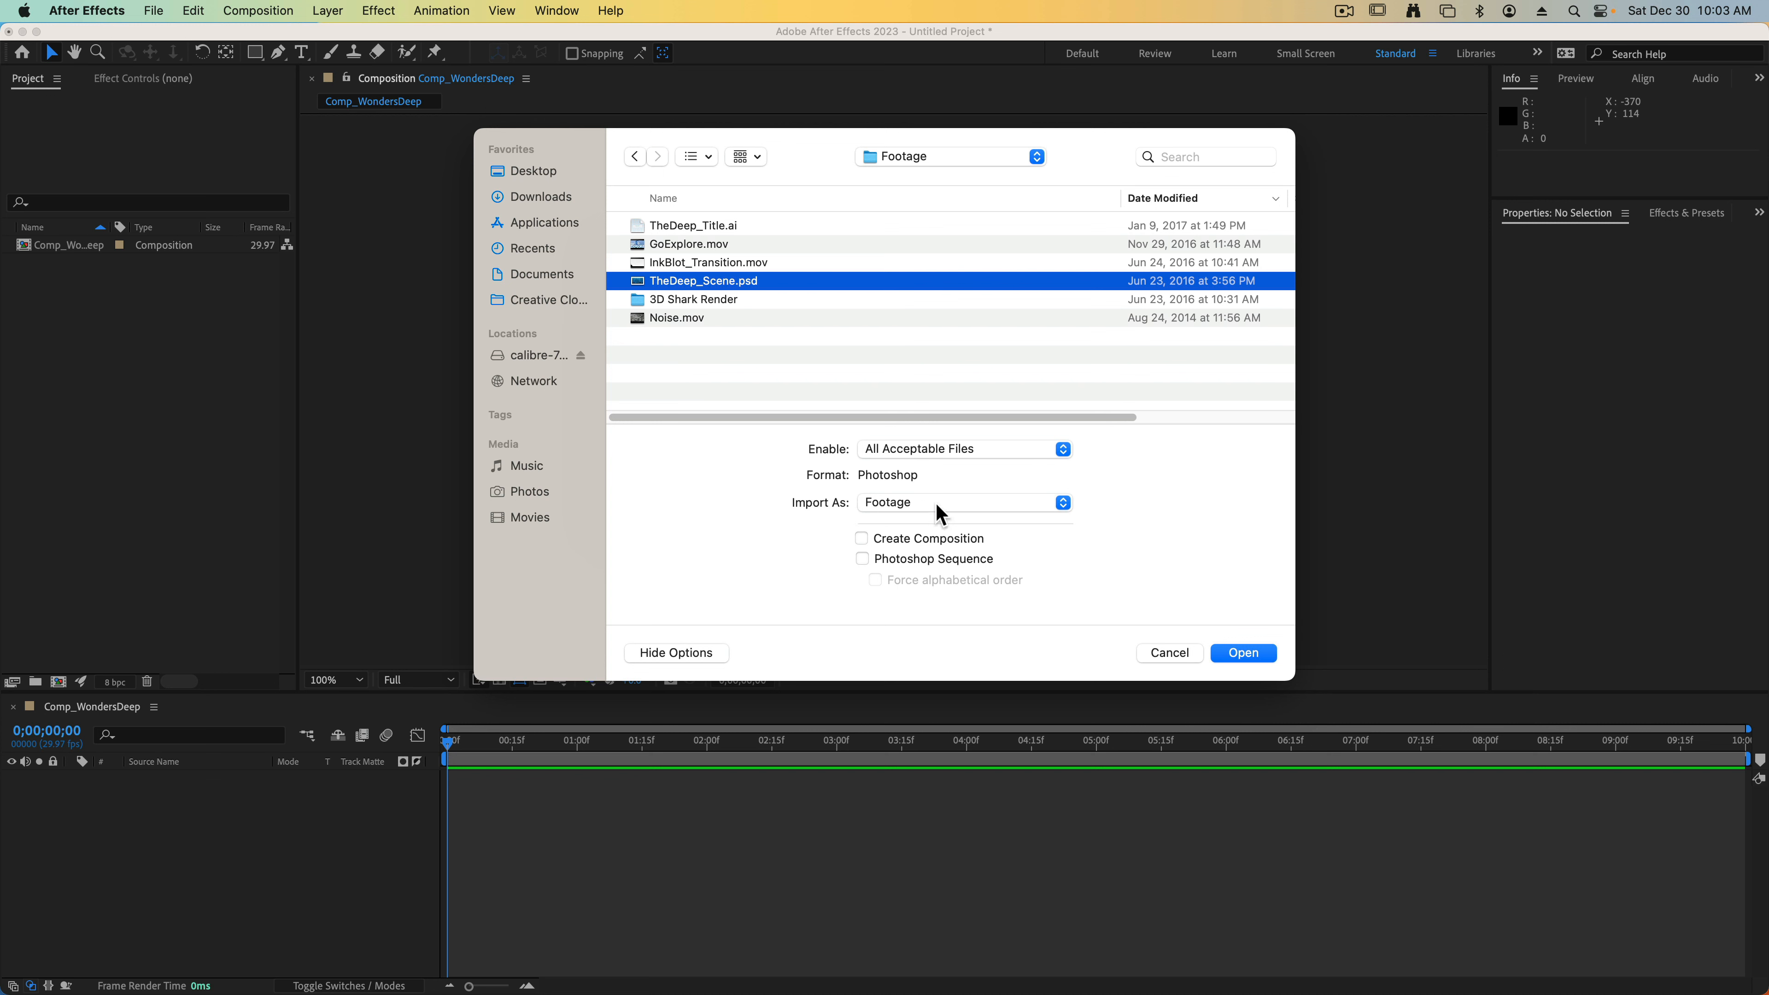
left_click(940, 512)
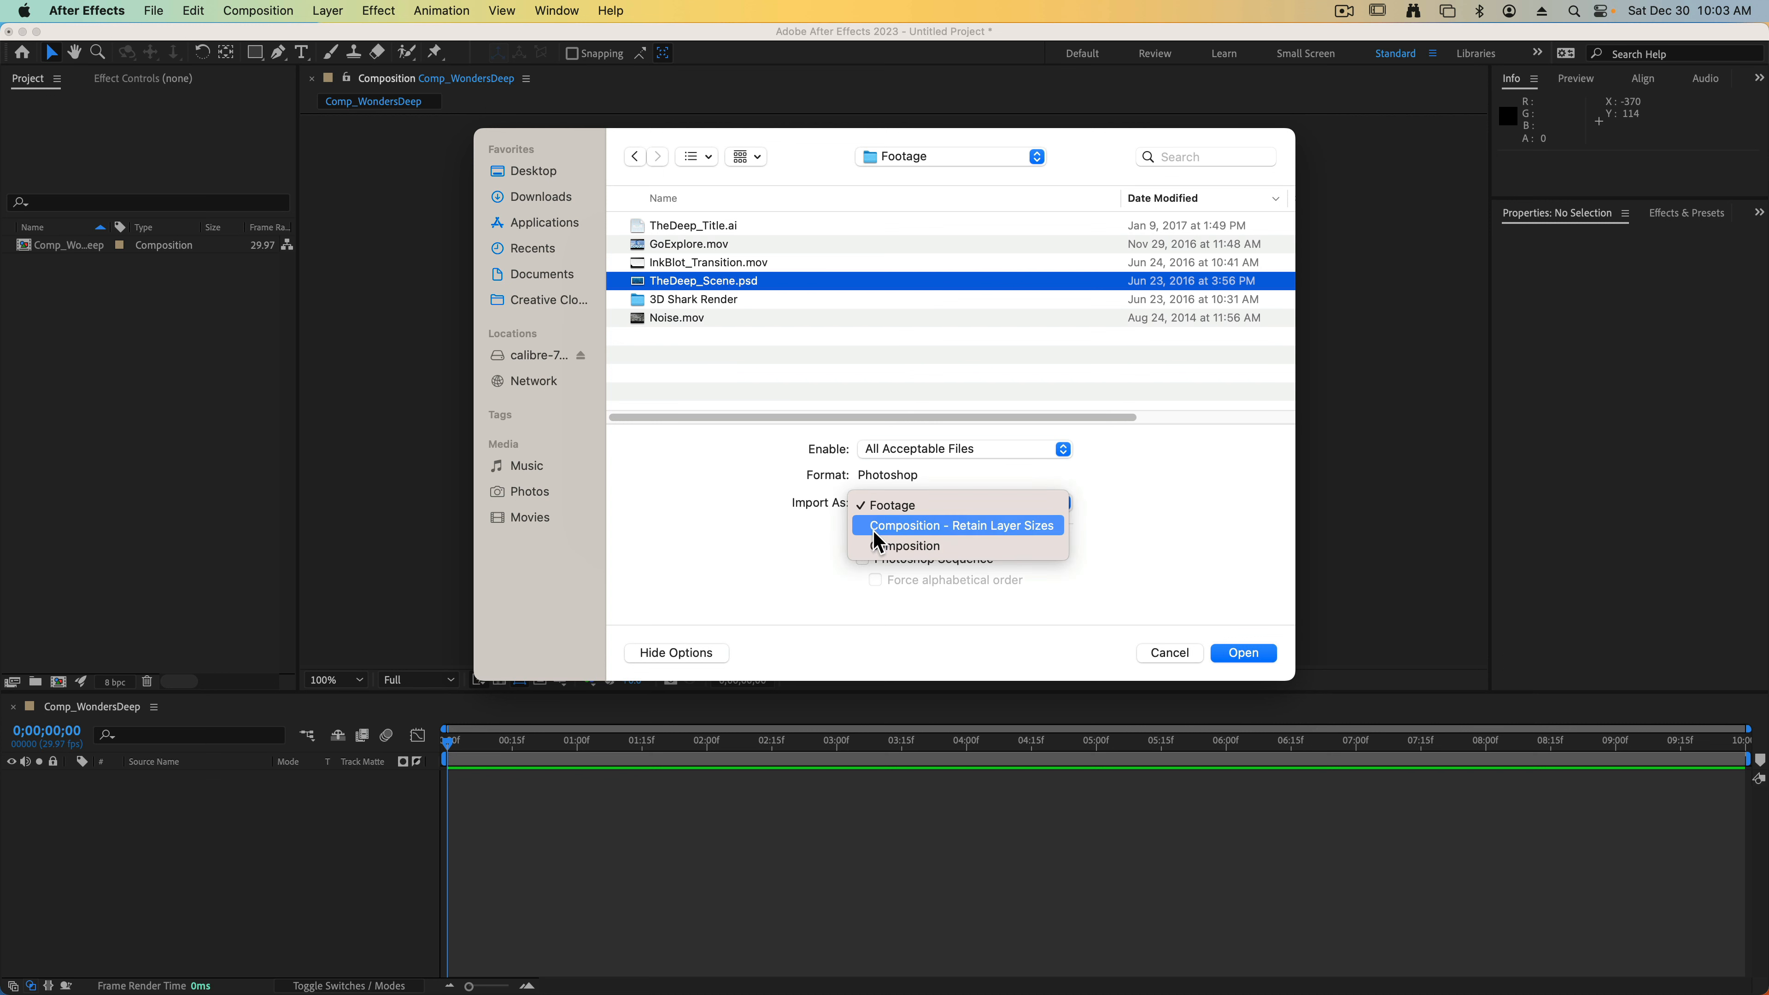
left_click(1008, 527)
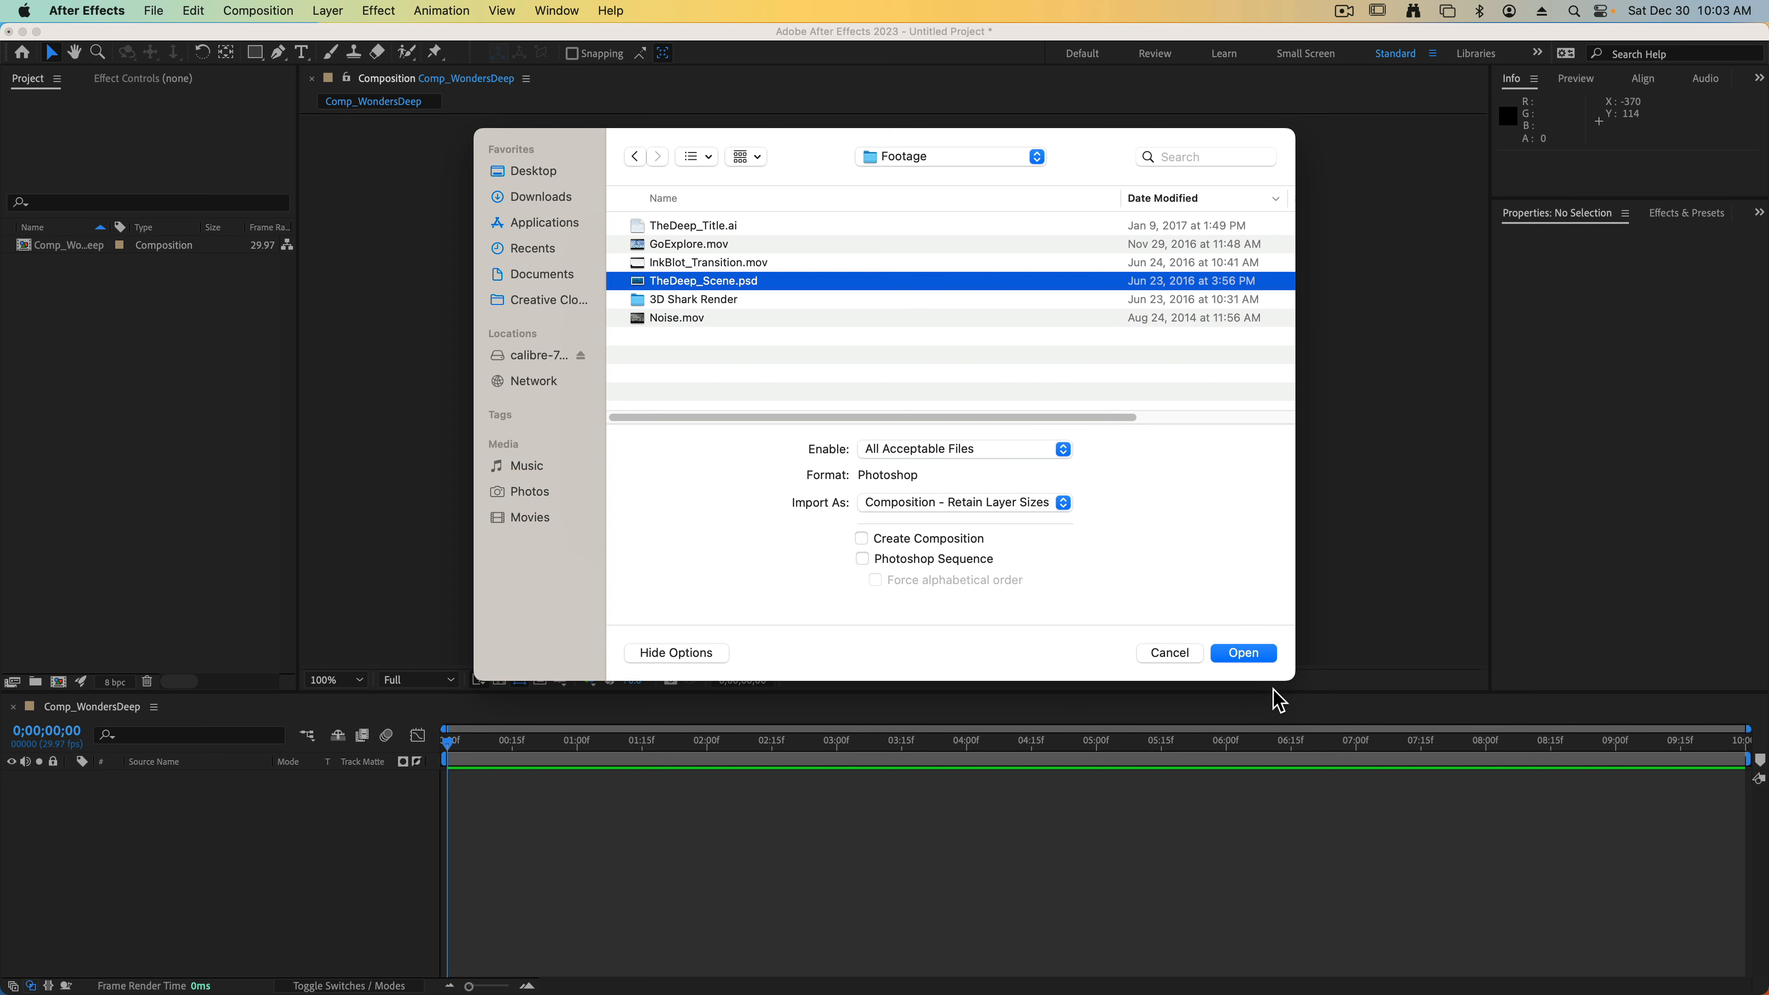
left_click(1242, 652)
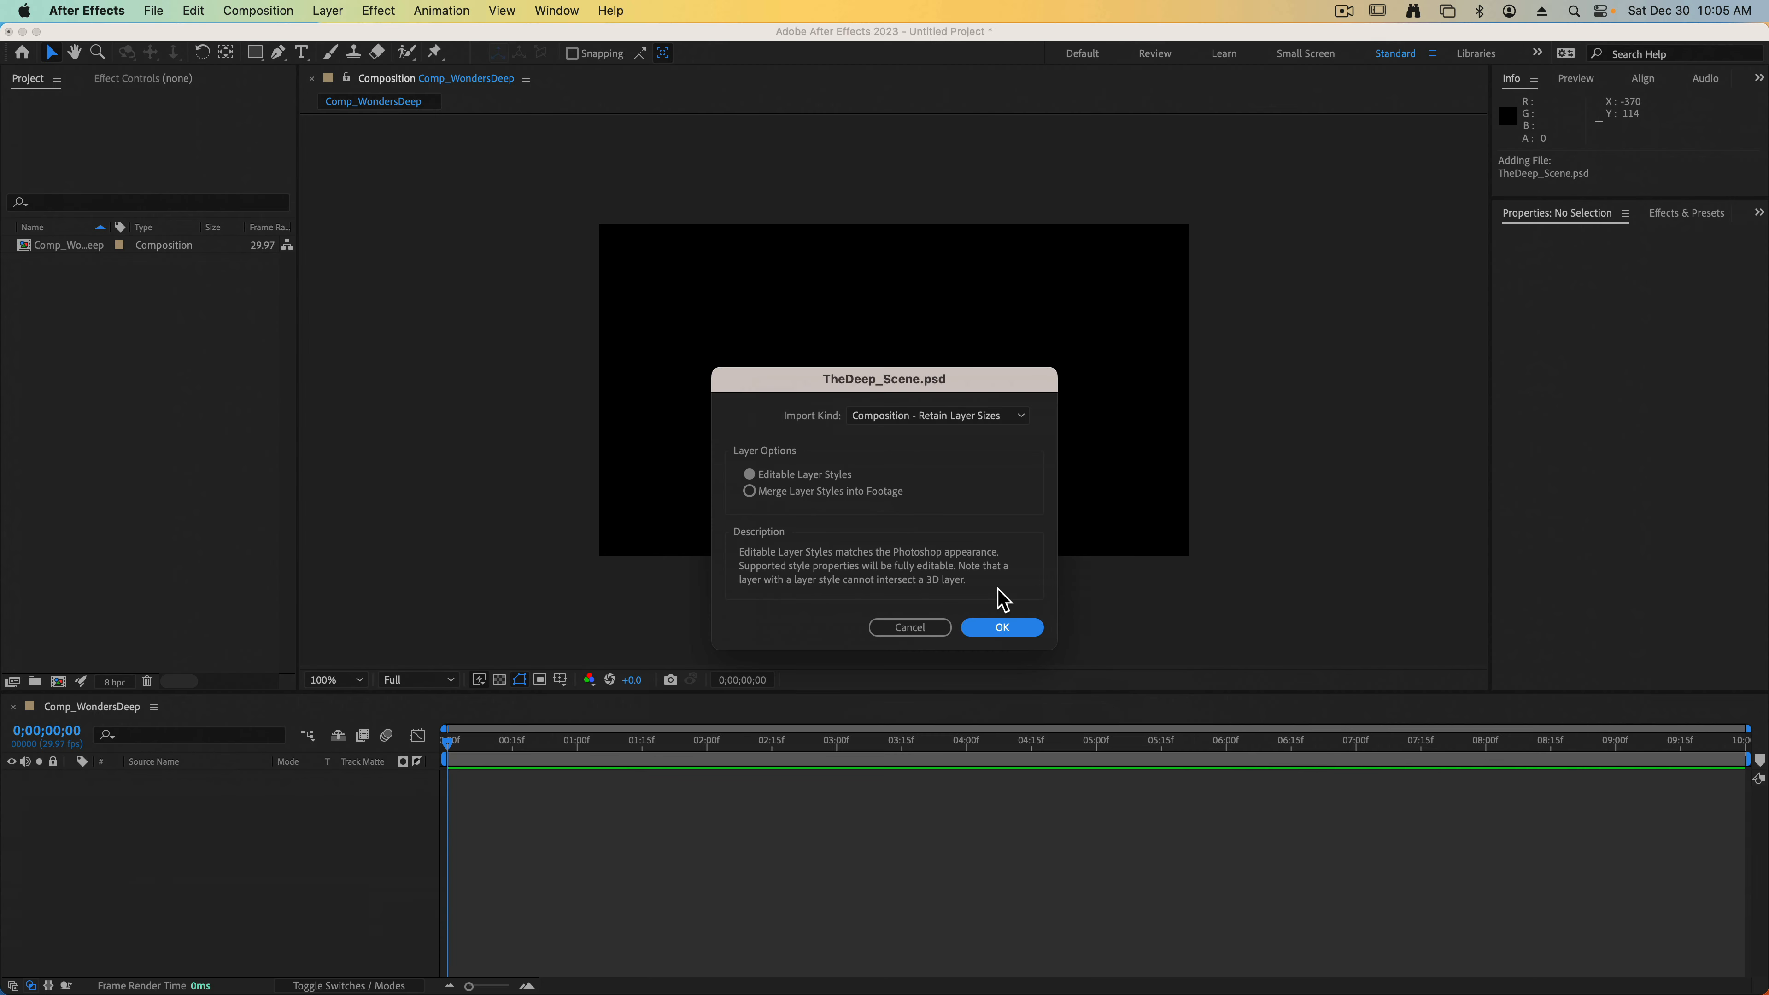
left_click(1055, 725)
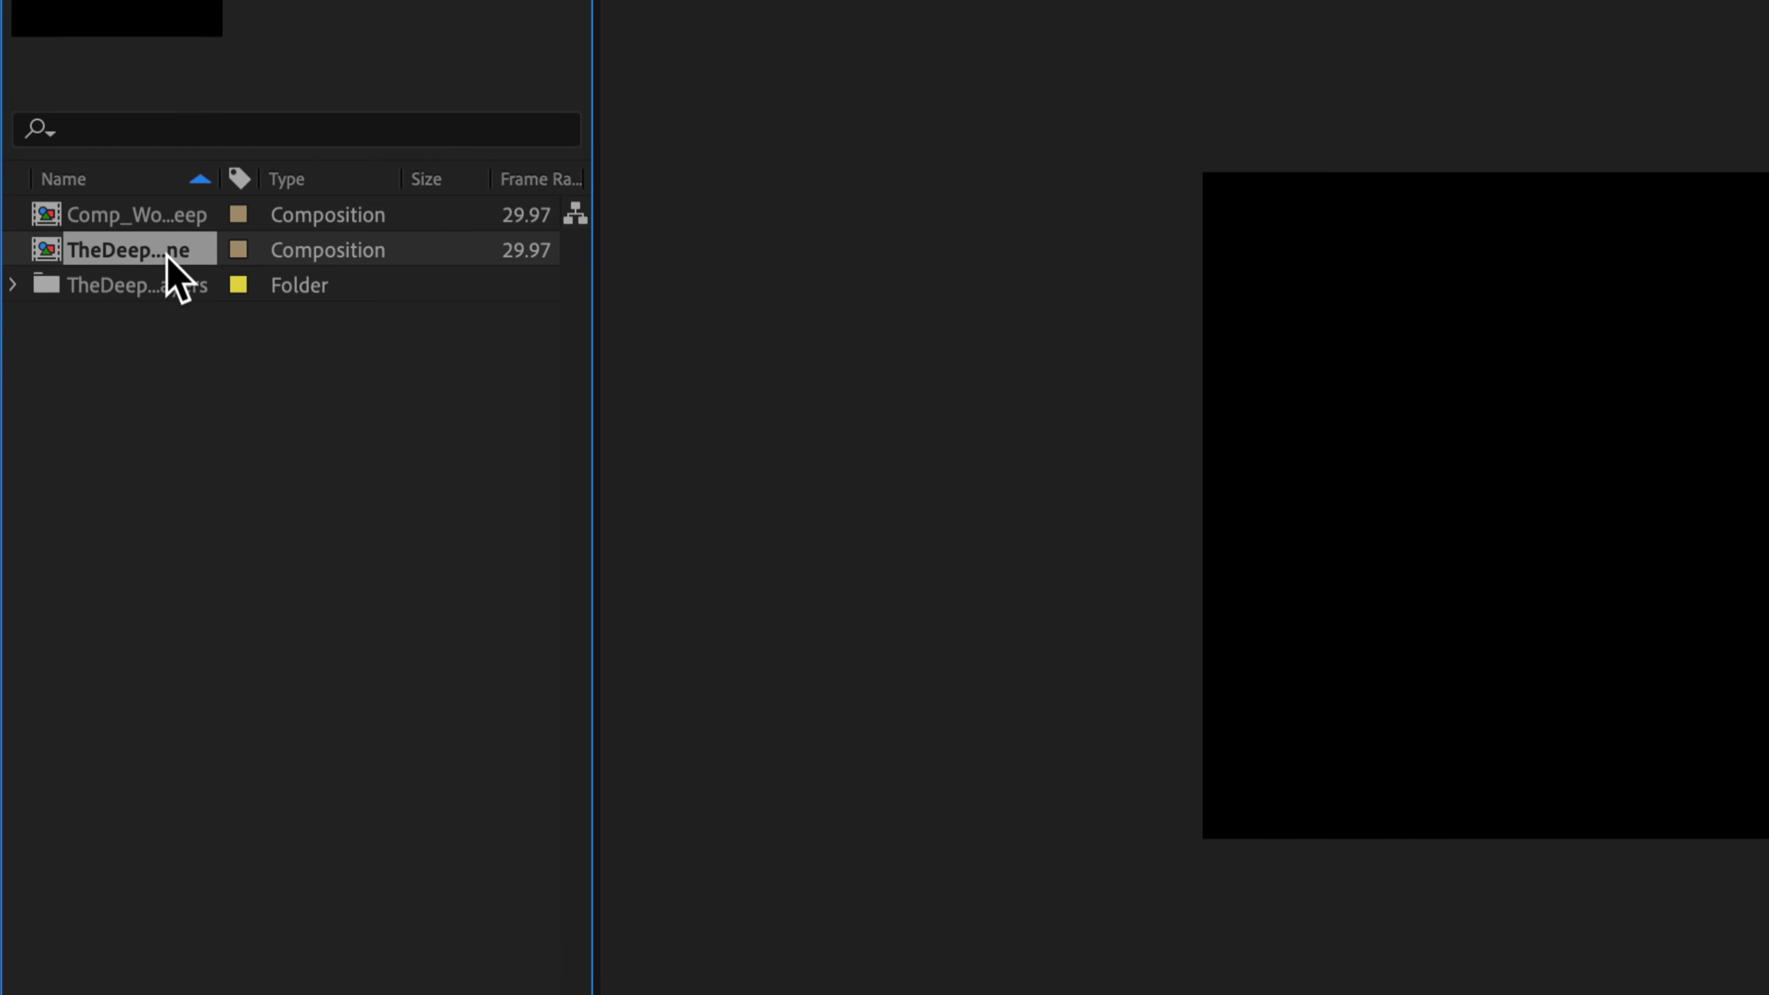
Step: Widen the project items' Name column and examine each Photoshop layer inside the TheDeep_Scene Layers folder
left_click(225, 183)
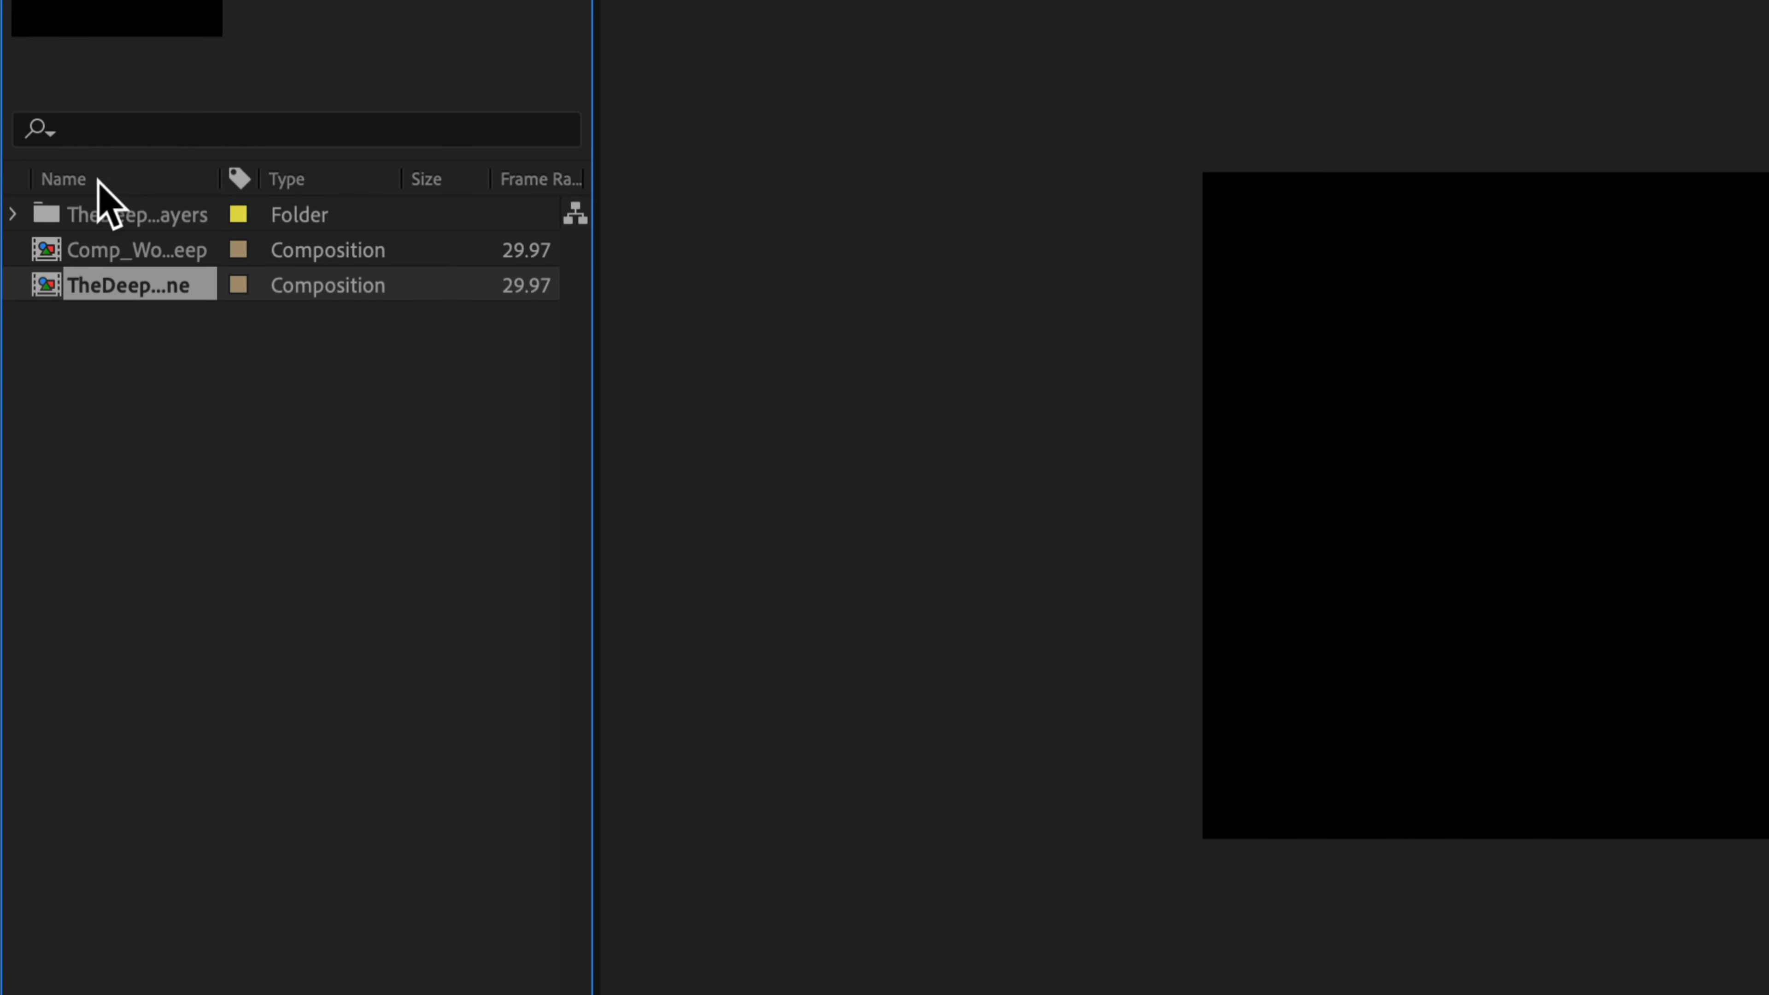
left_click_drag(219, 180, 343, 186)
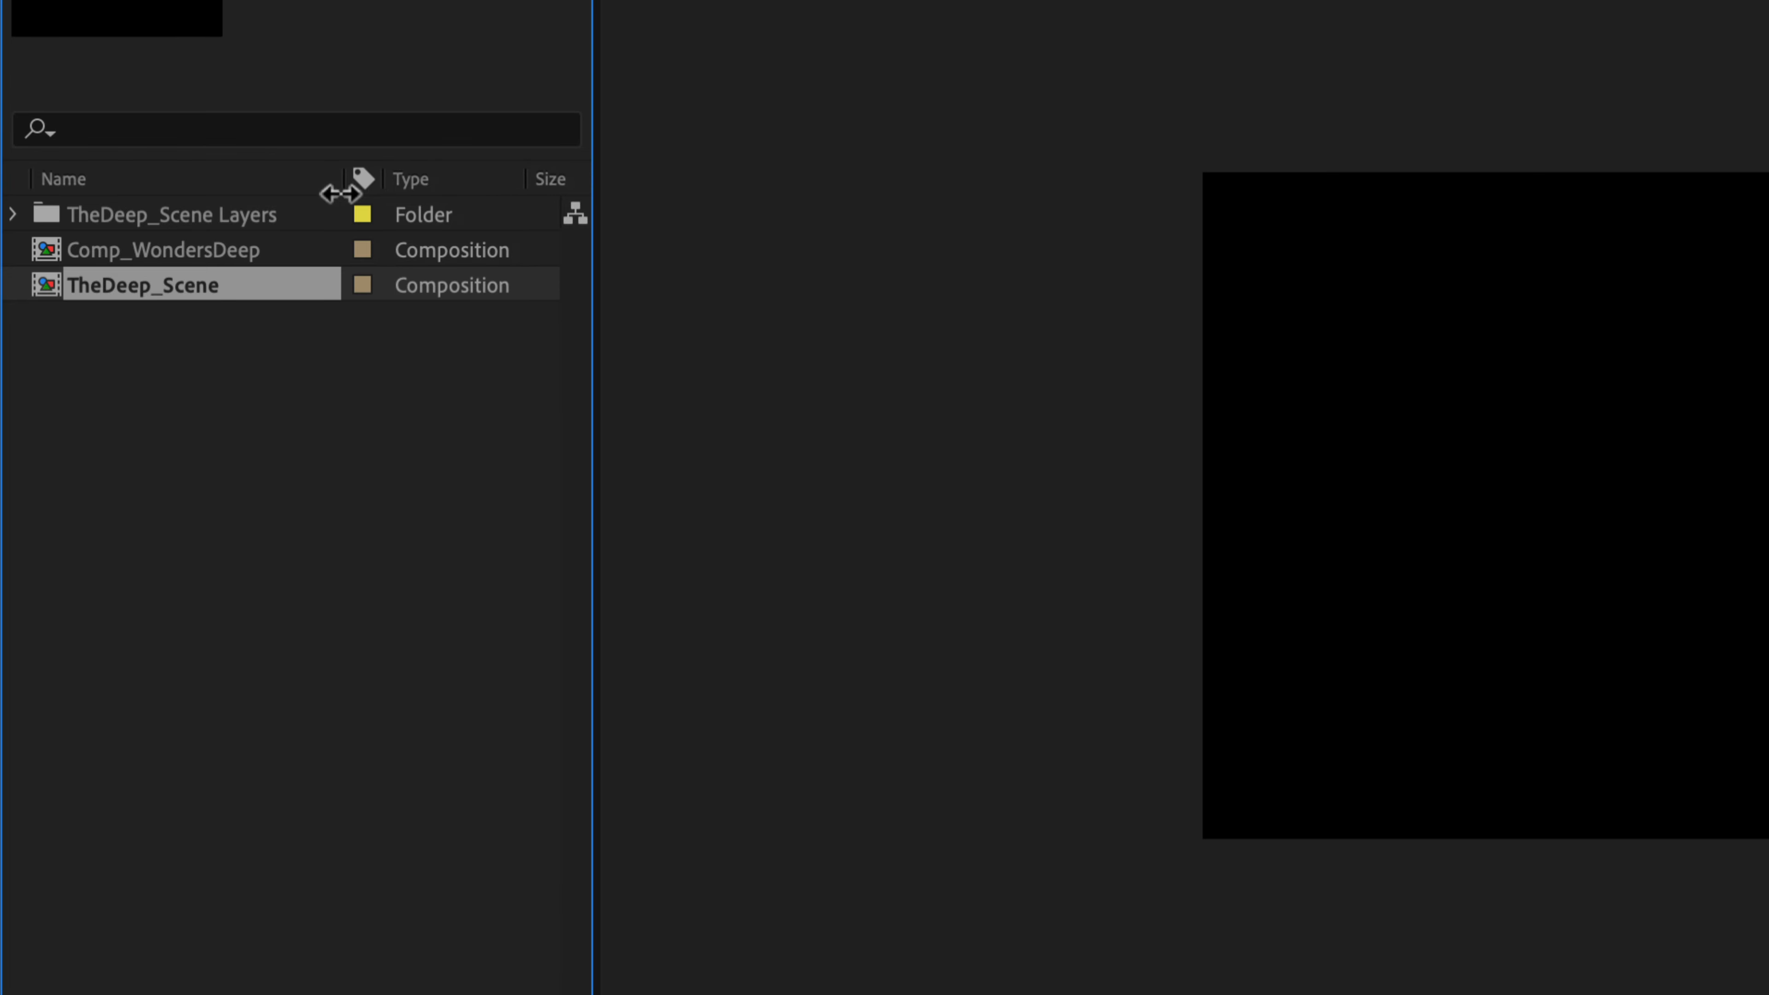
left_click(12, 215)
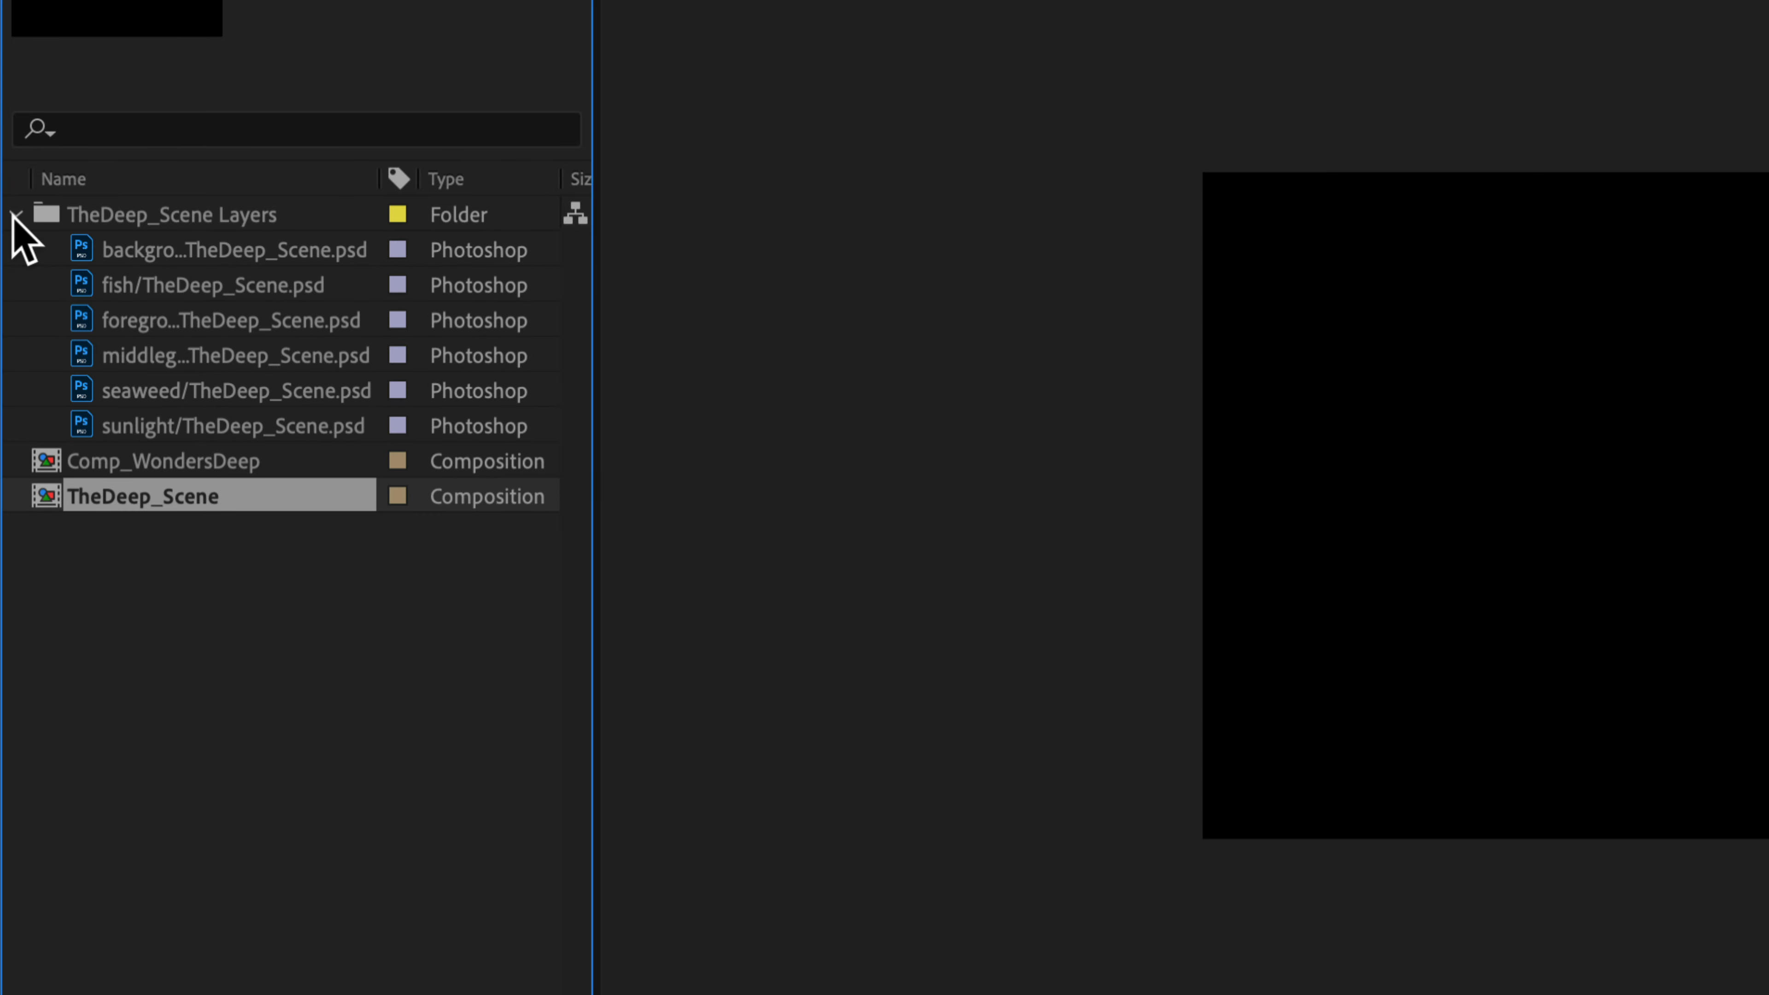
left_click(175, 261)
left_click(173, 280)
left_click(166, 320)
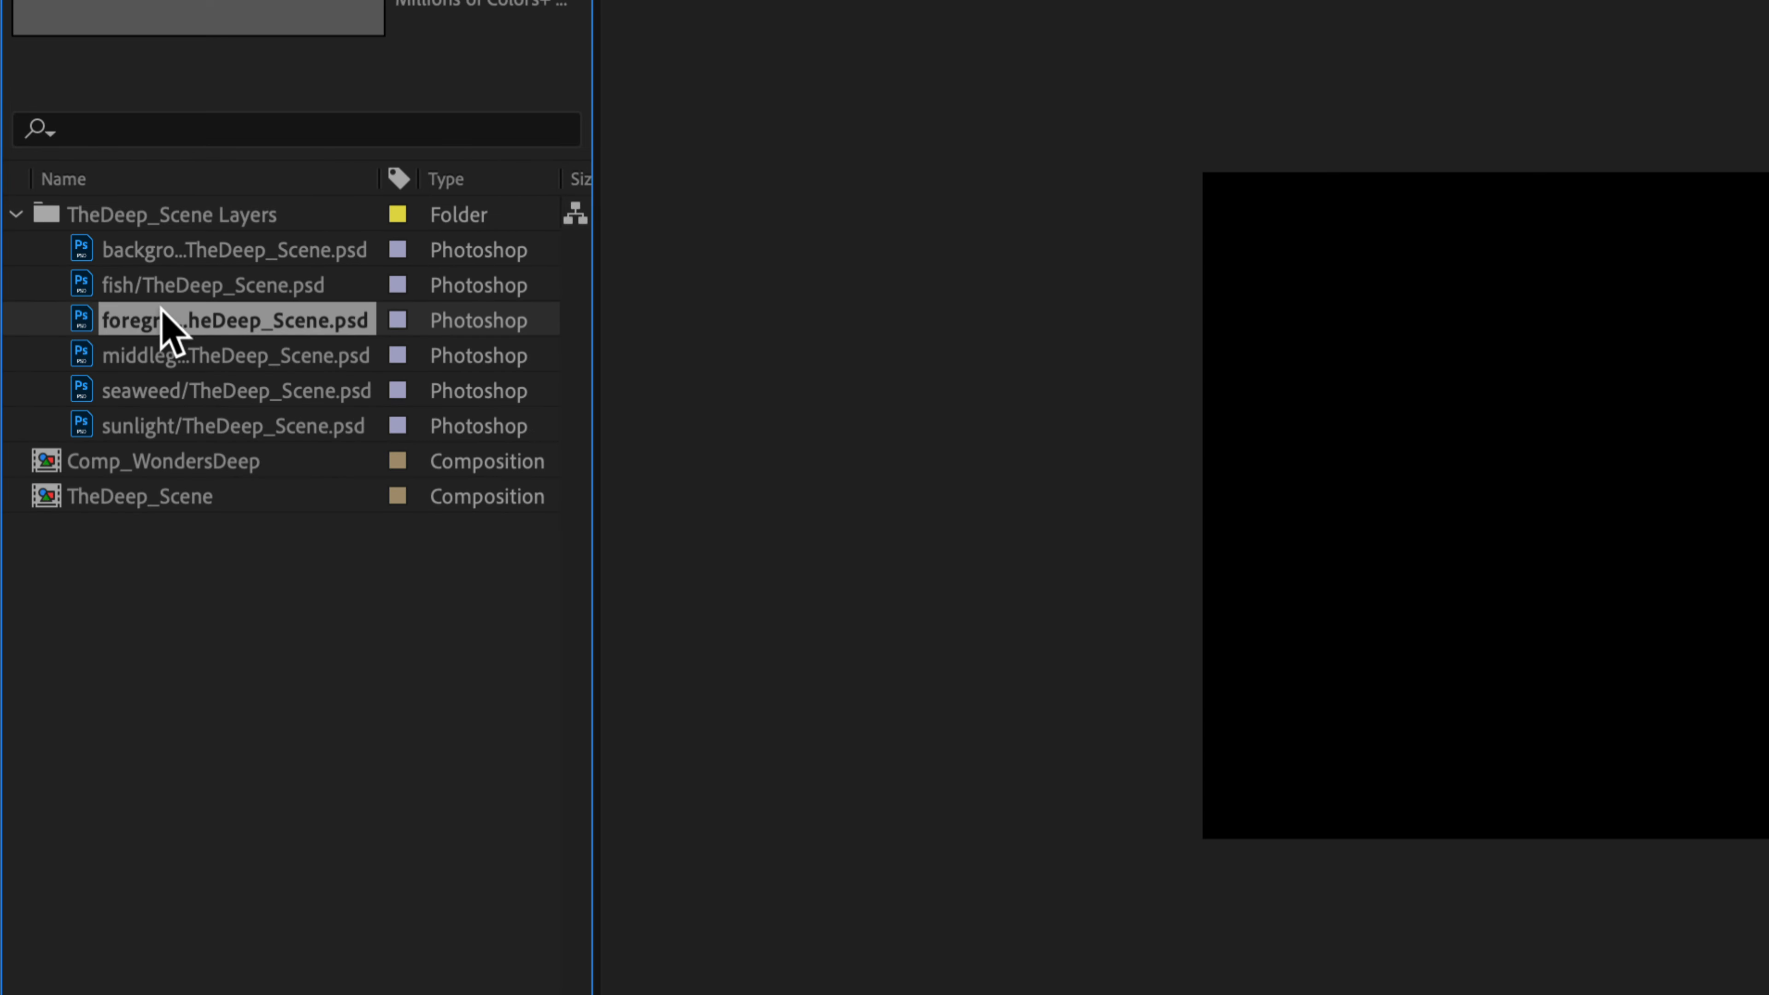
left_click(163, 355)
left_click(165, 391)
left_click(167, 427)
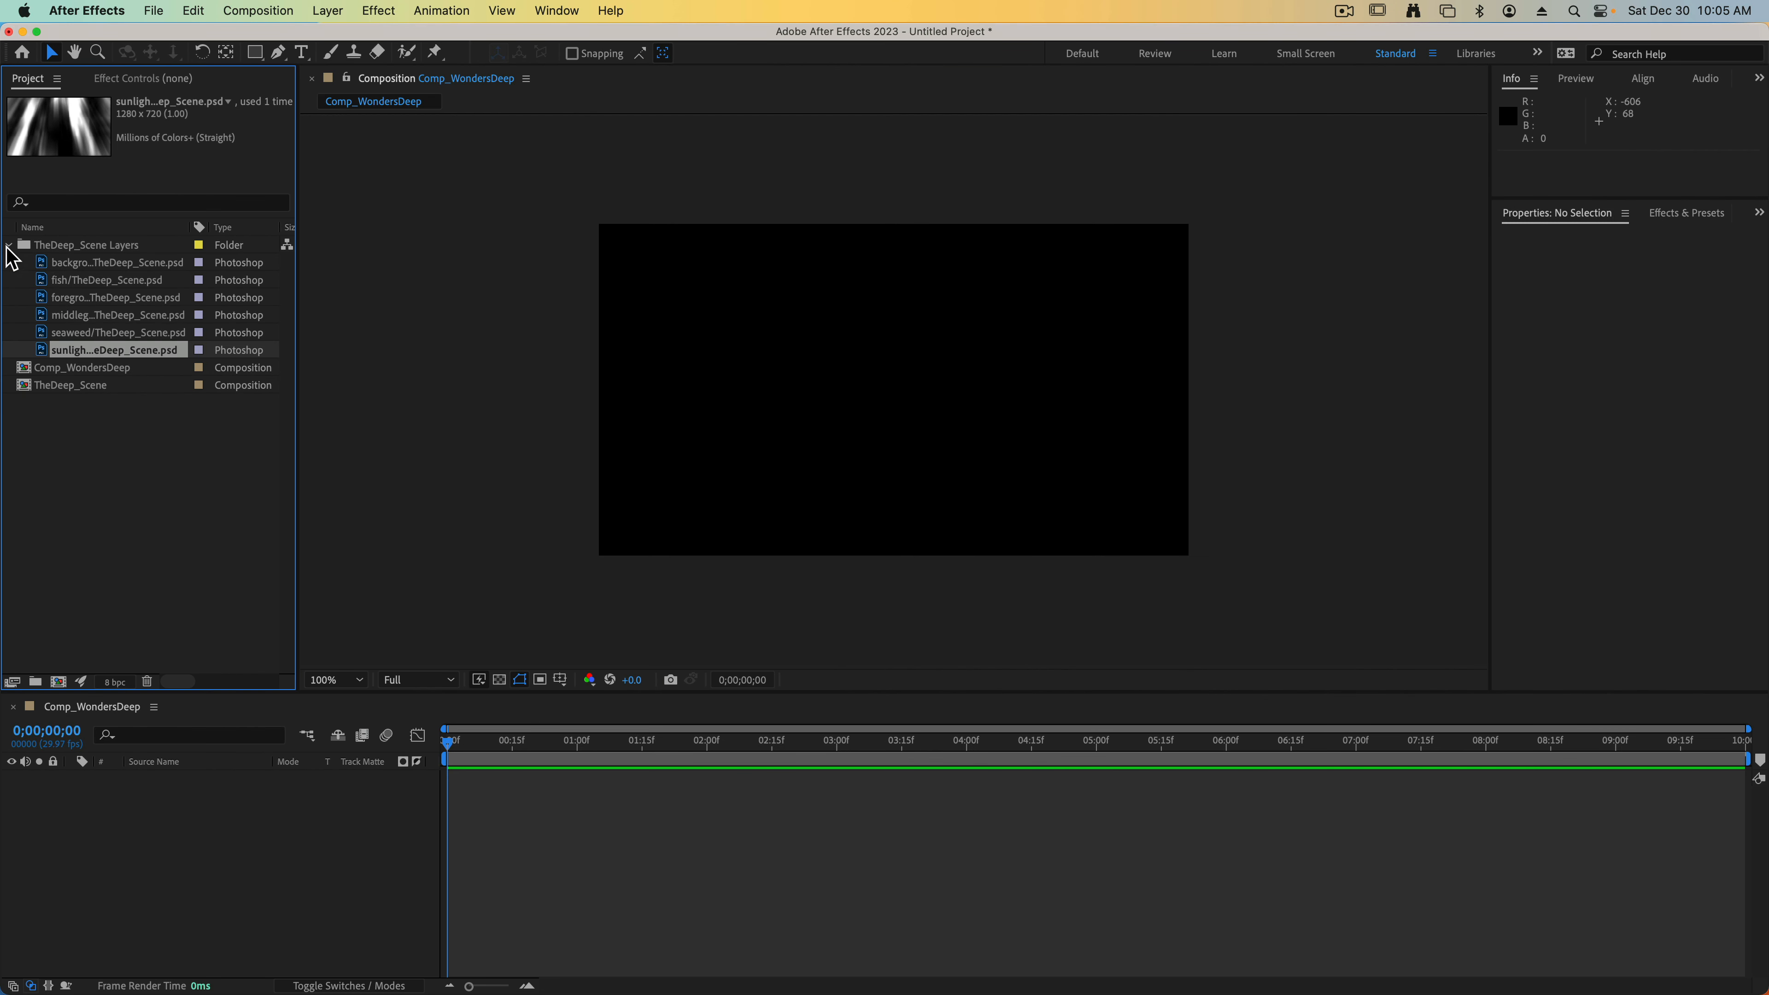
left_click(8, 245)
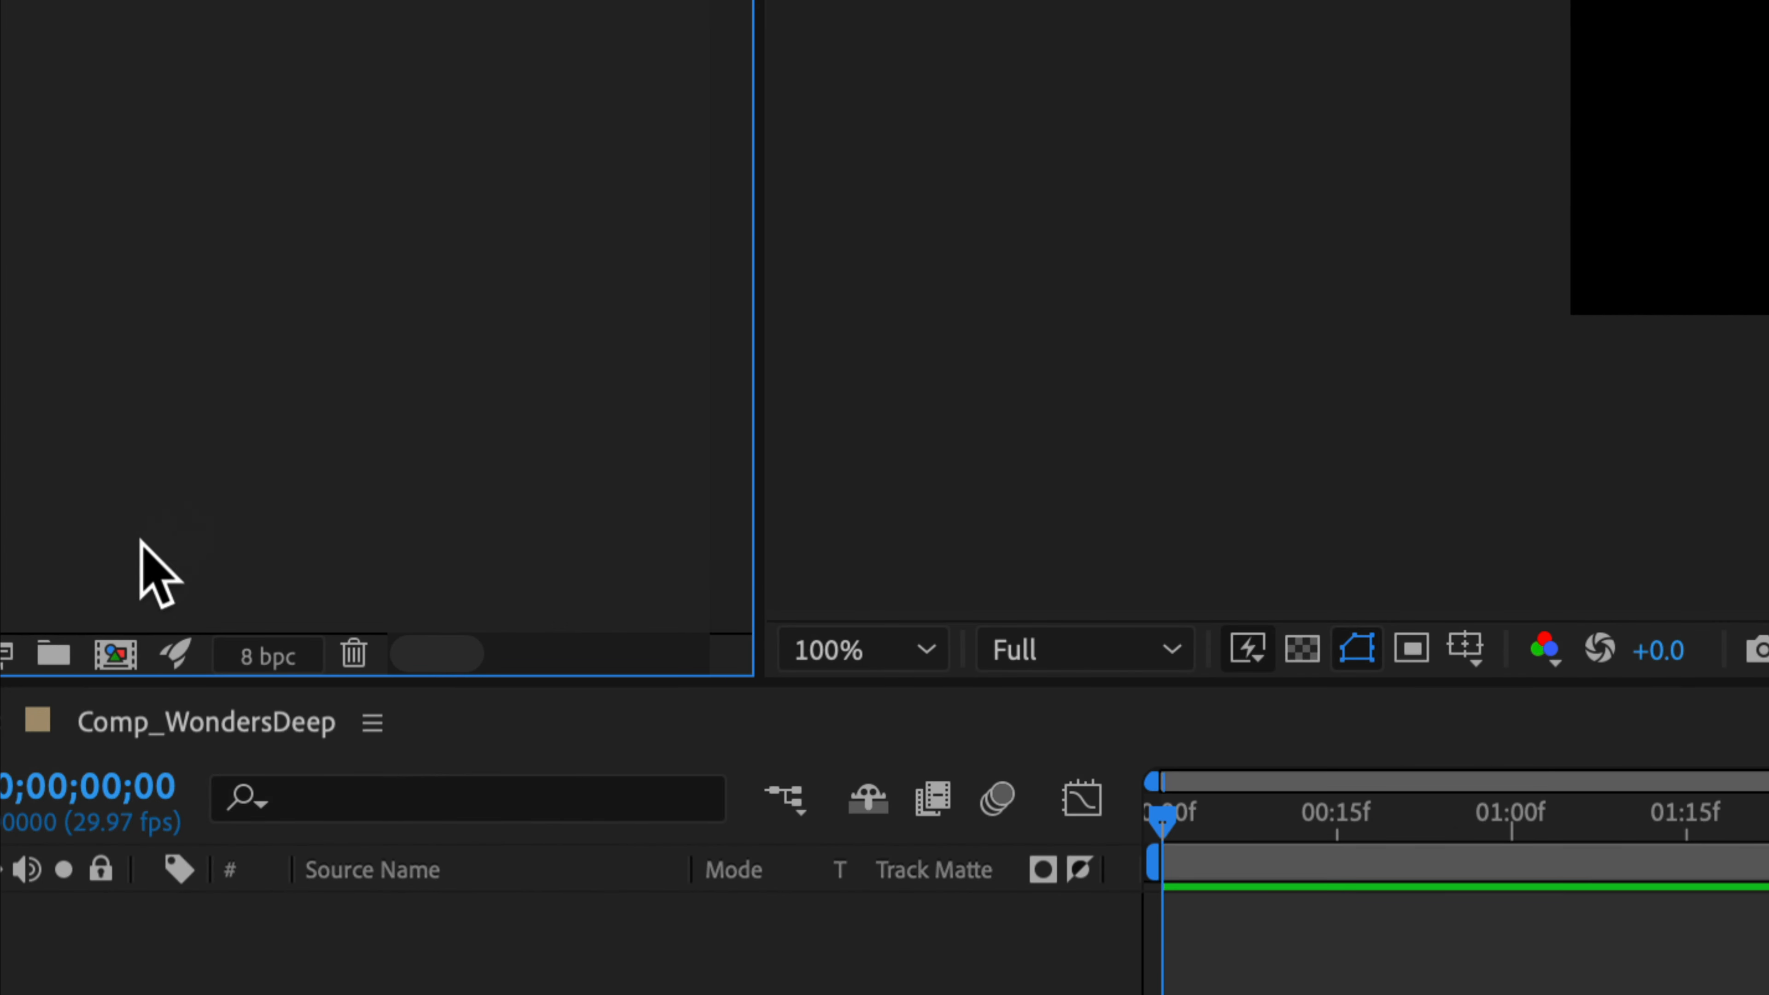
Step: Create a project folder named Comps and move the Comp_WondersDeep and TheDeep_Scene compositions into it
left_click(56, 662)
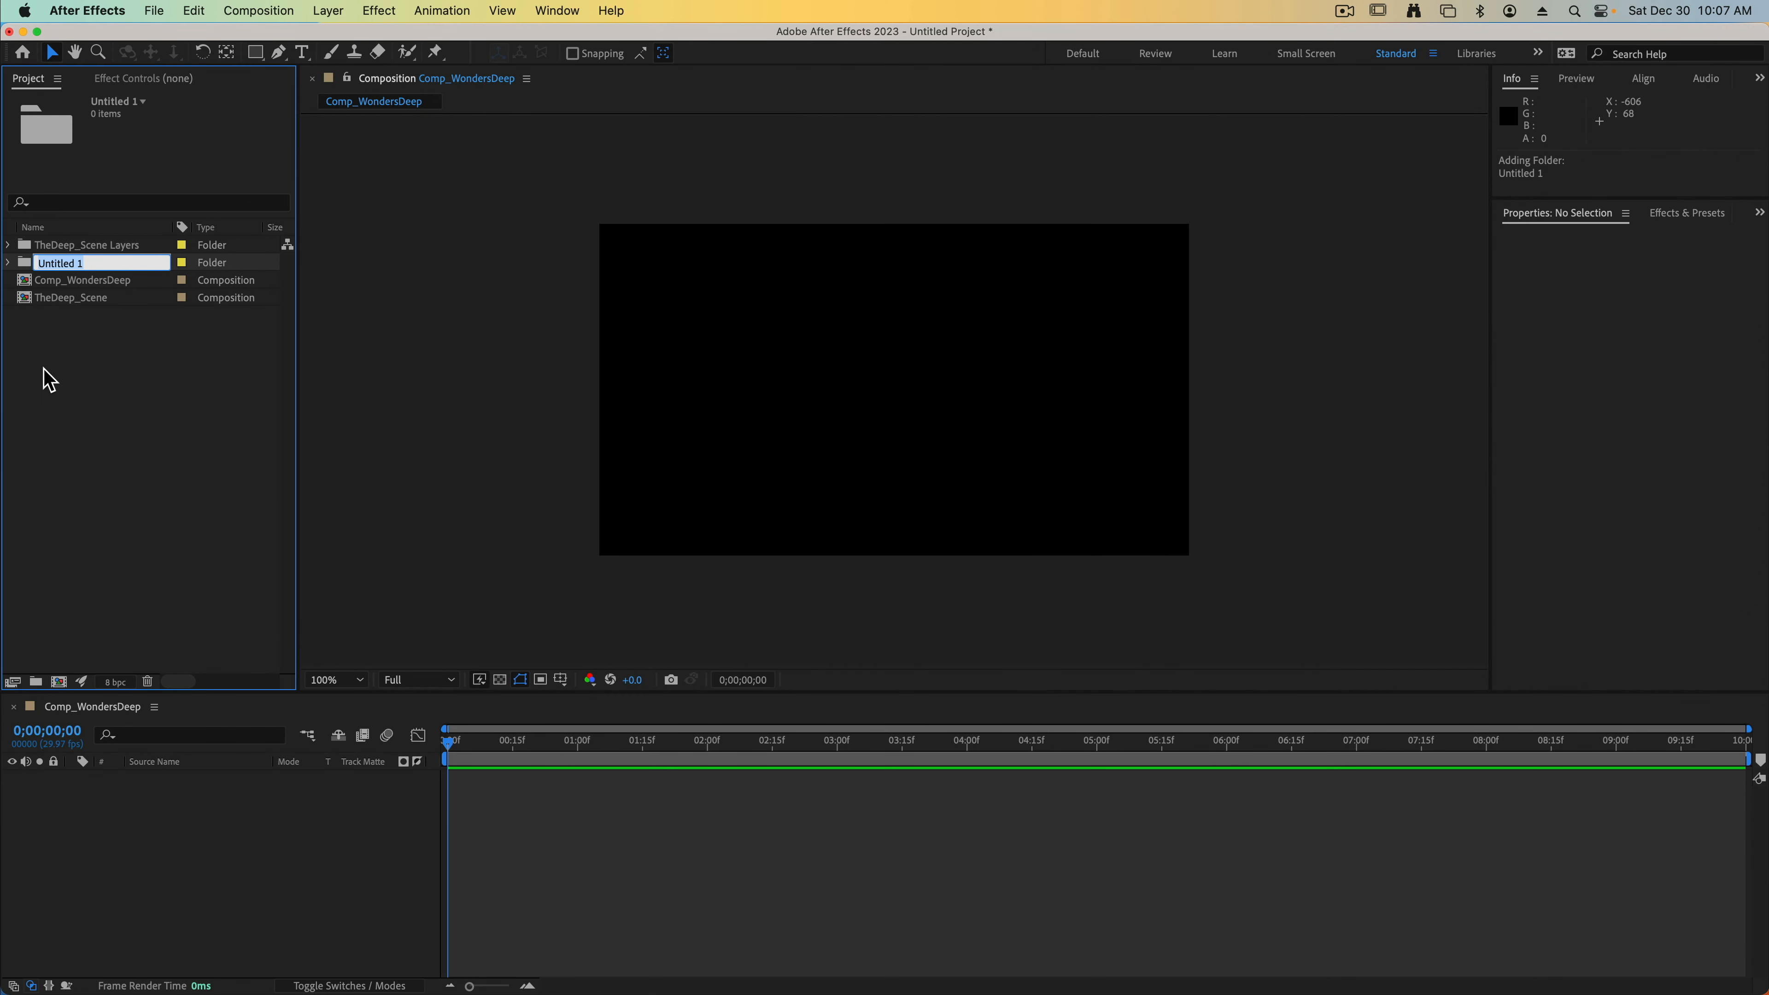
type("Comps")
key("Return")
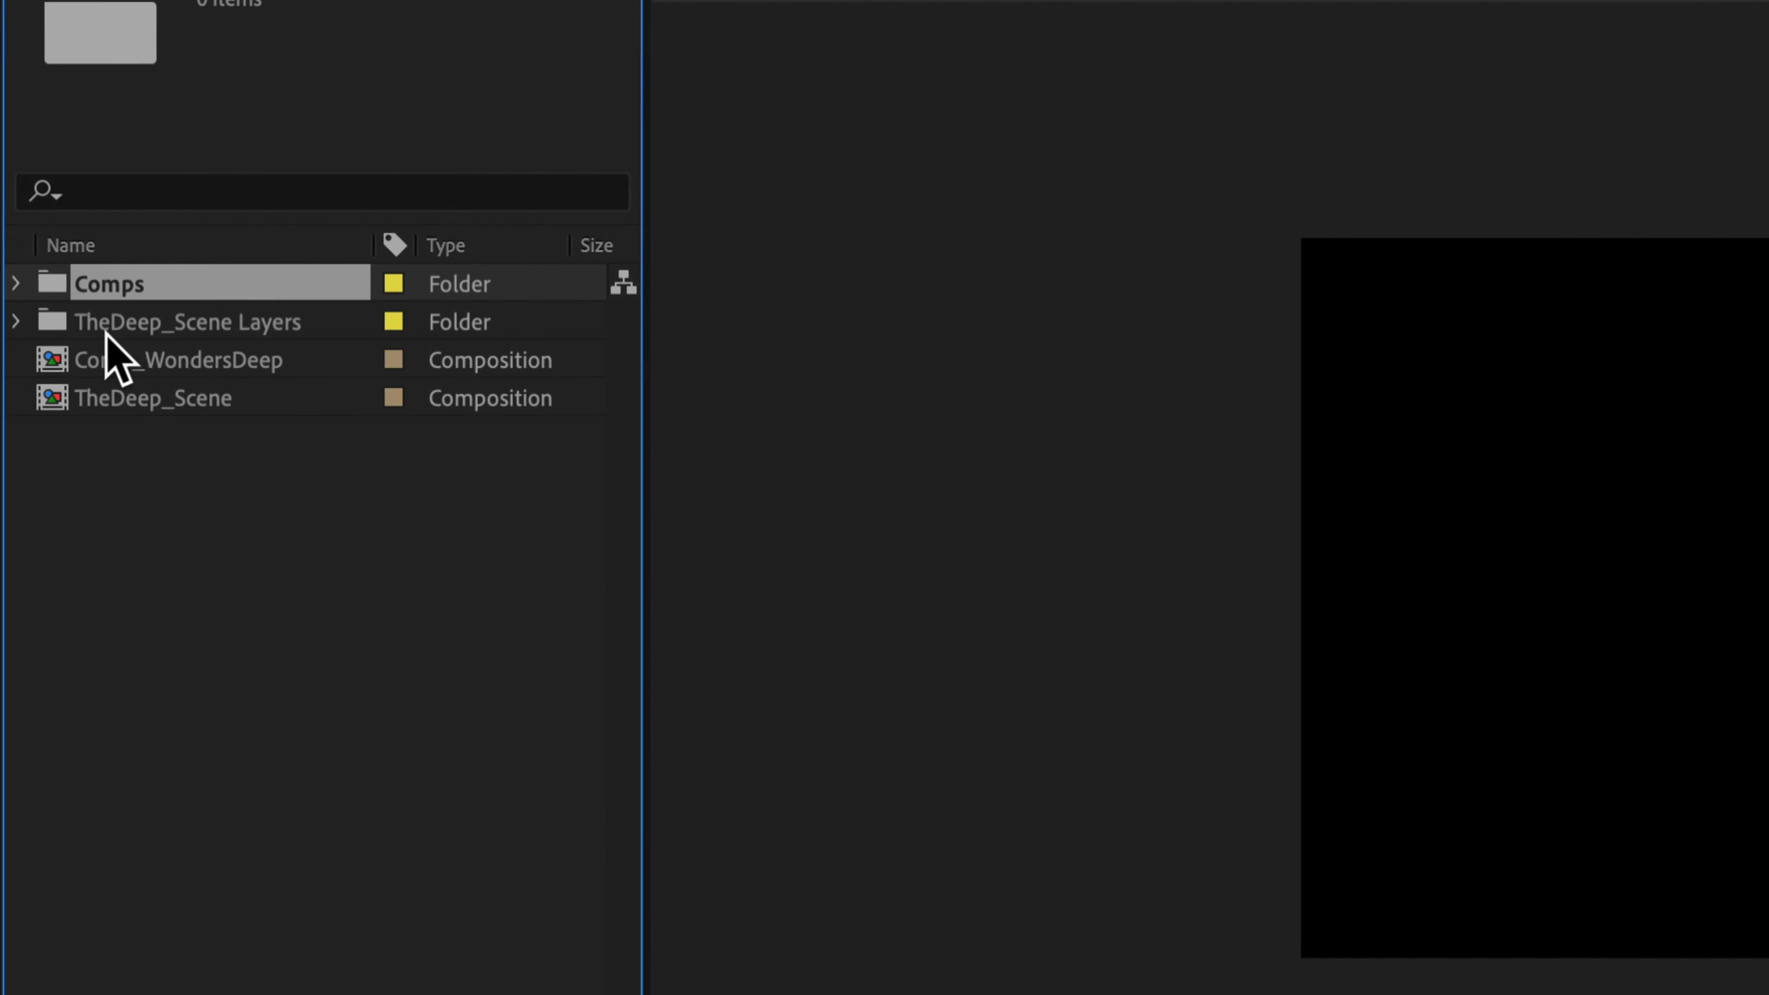
left_click(49, 297)
left_click(123, 368, "shift")
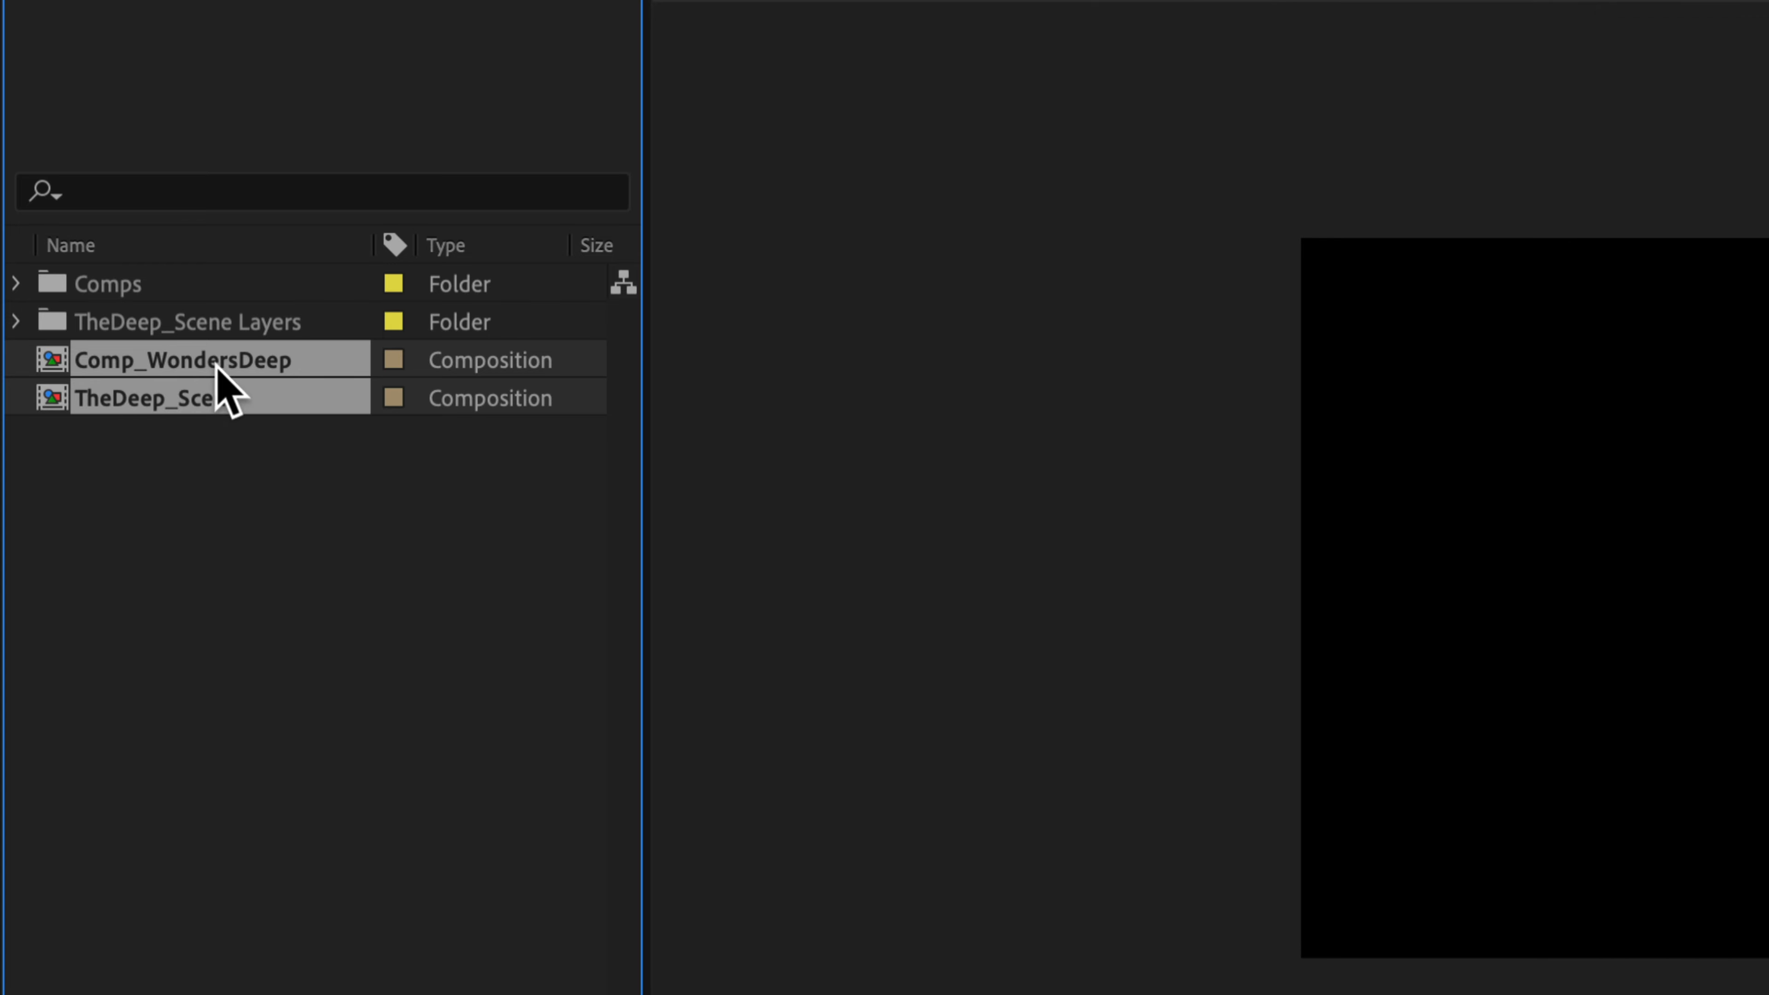
left_click_drag(130, 382, 115, 287)
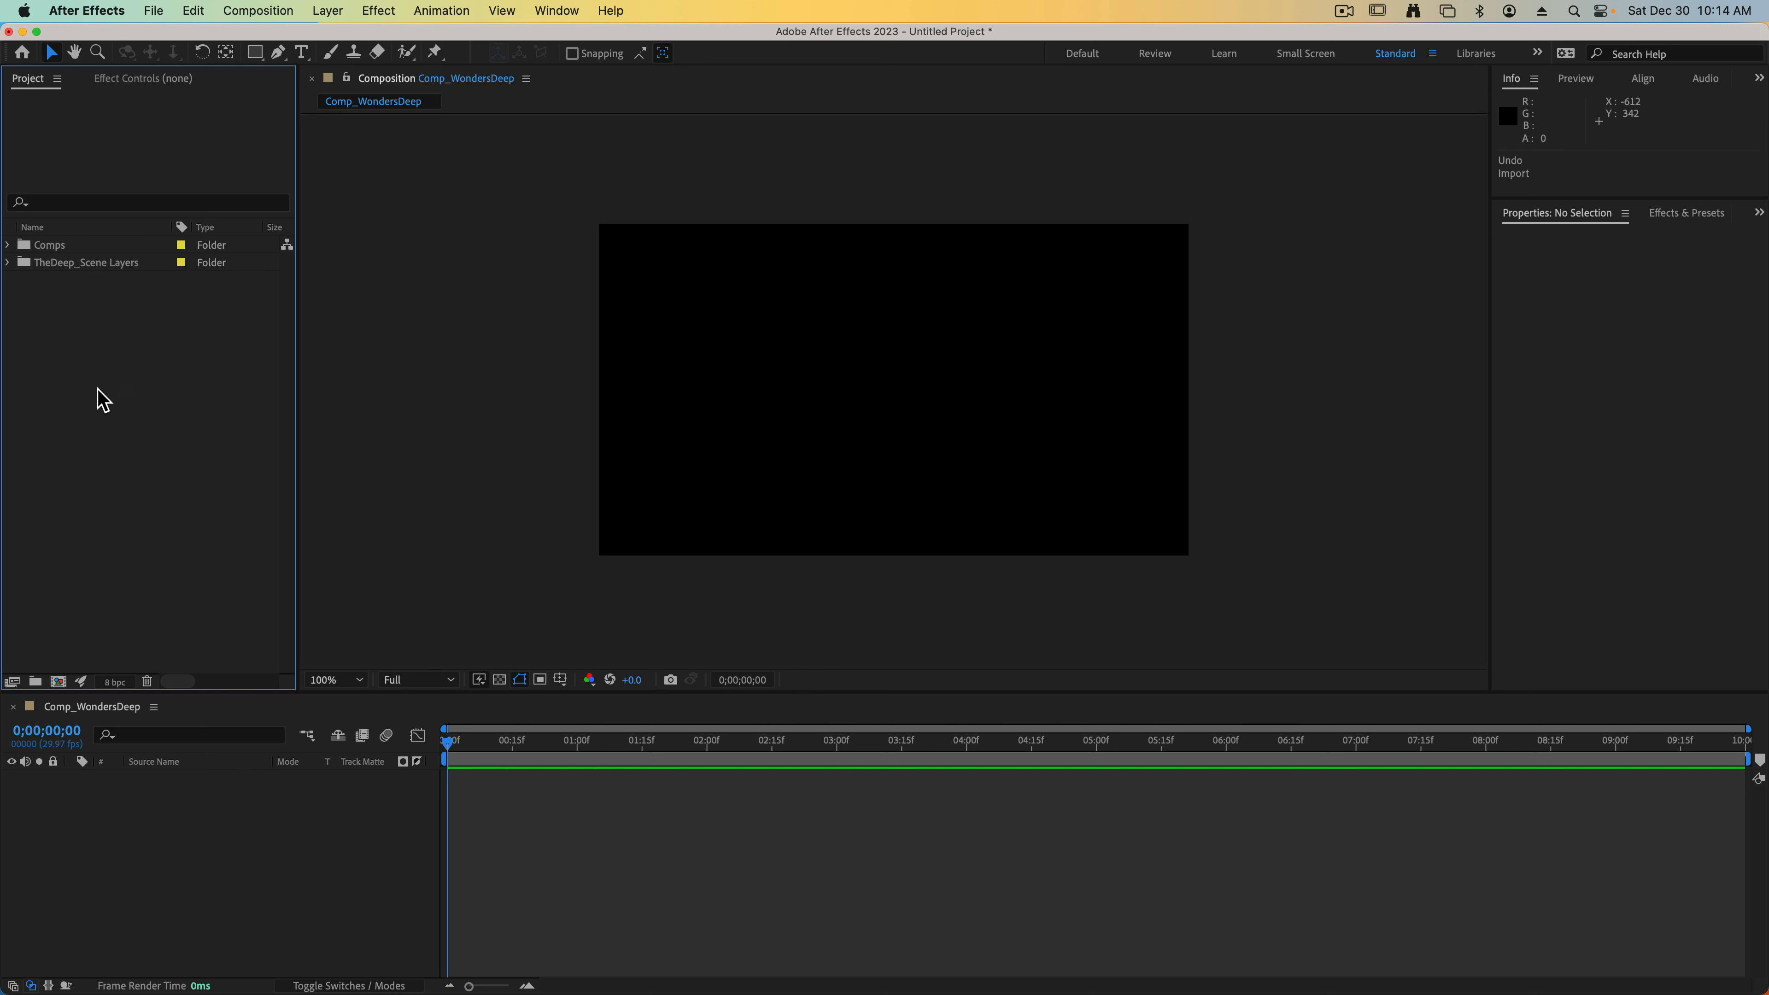
Step: Import TheDeep_Title.ai from the Footage folder as a Composition
key("super+i")
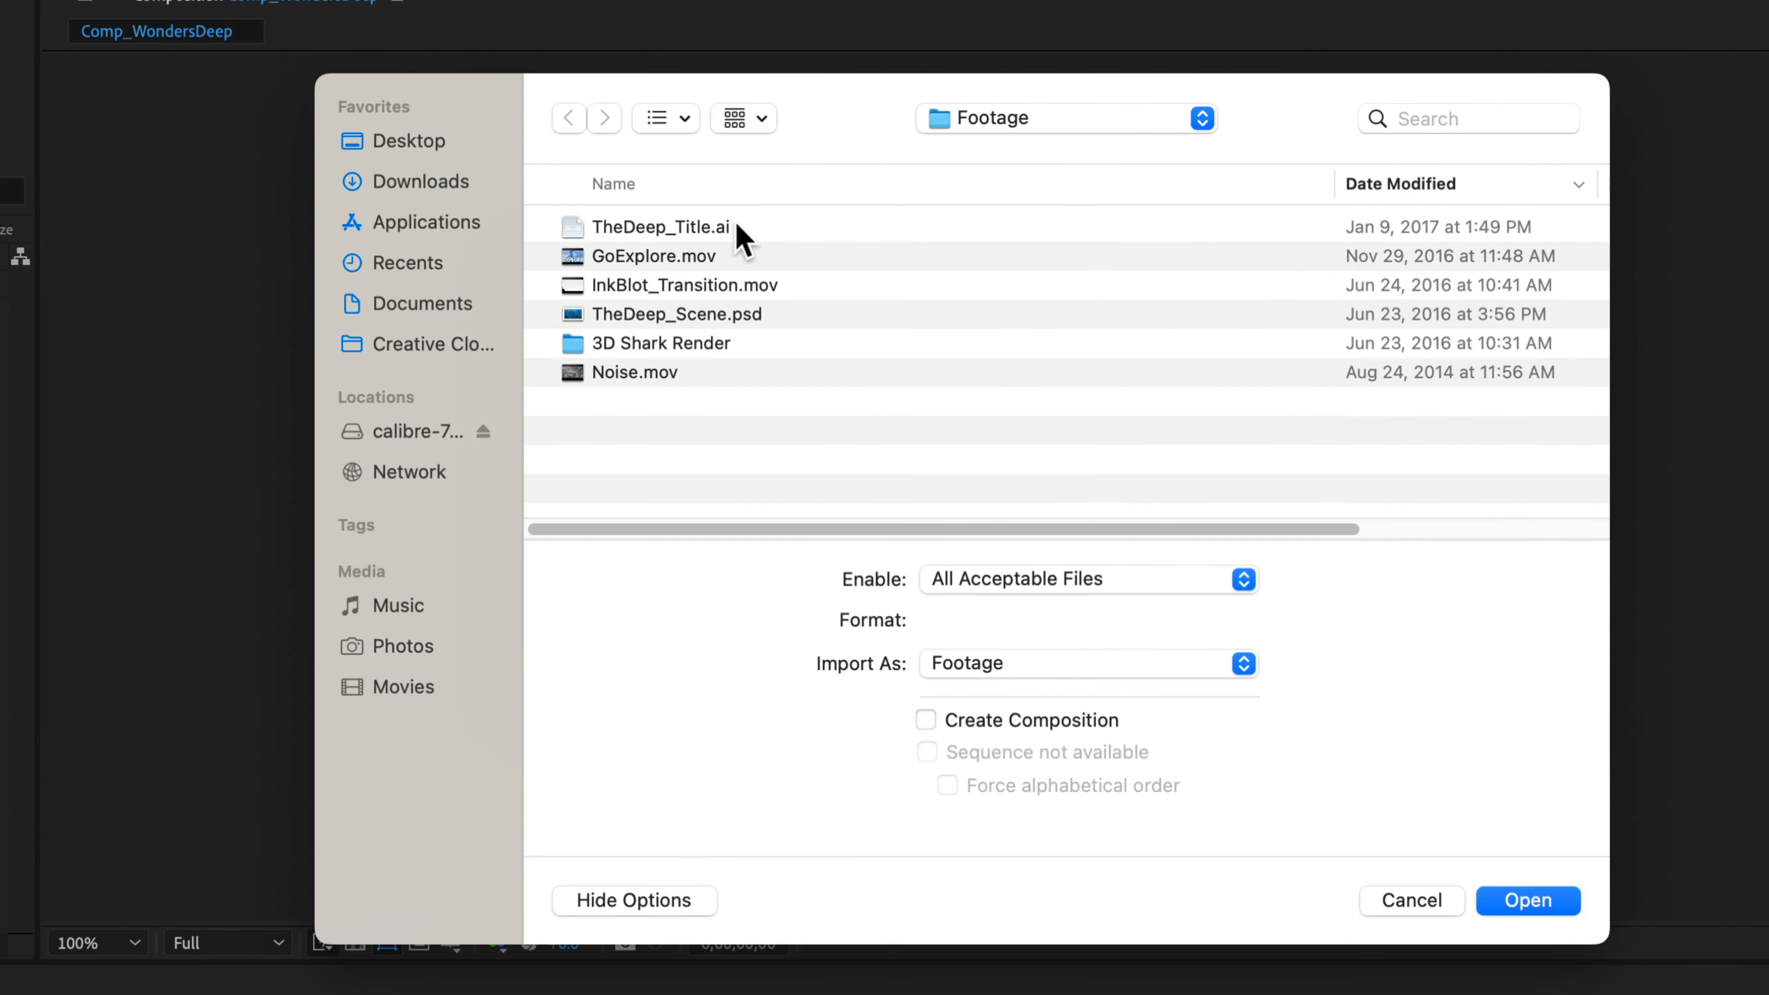
left_click(739, 225)
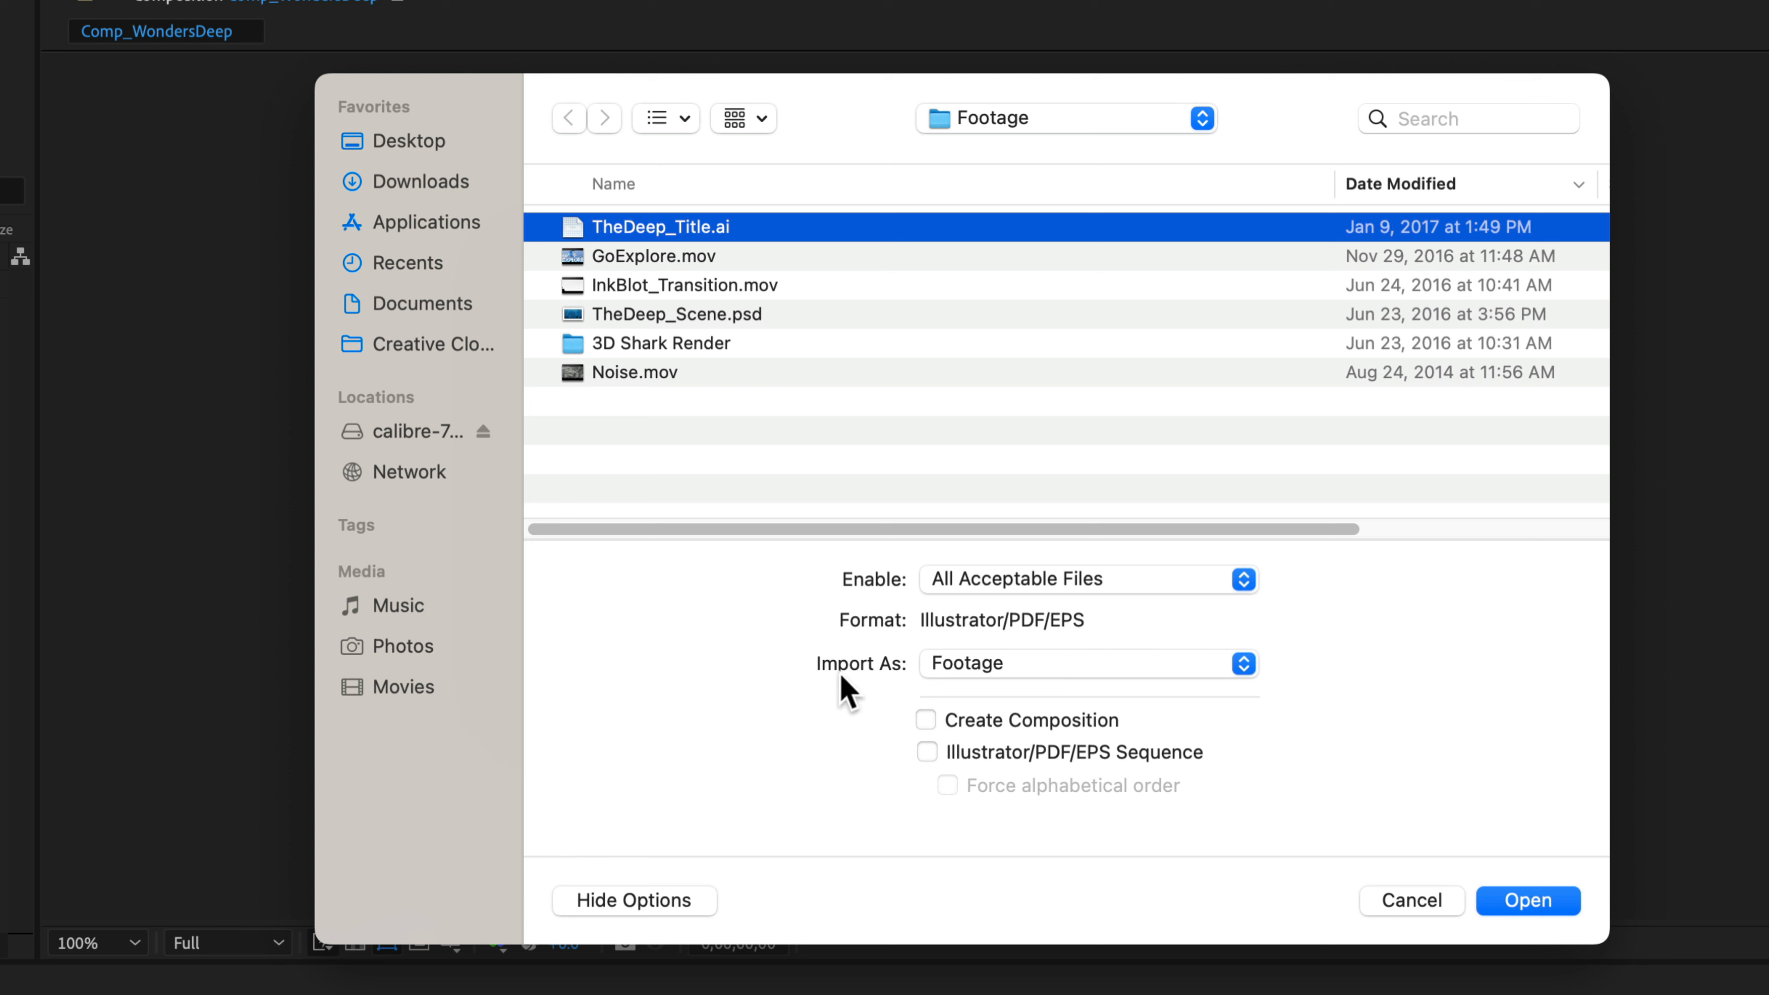
left_click(1037, 668)
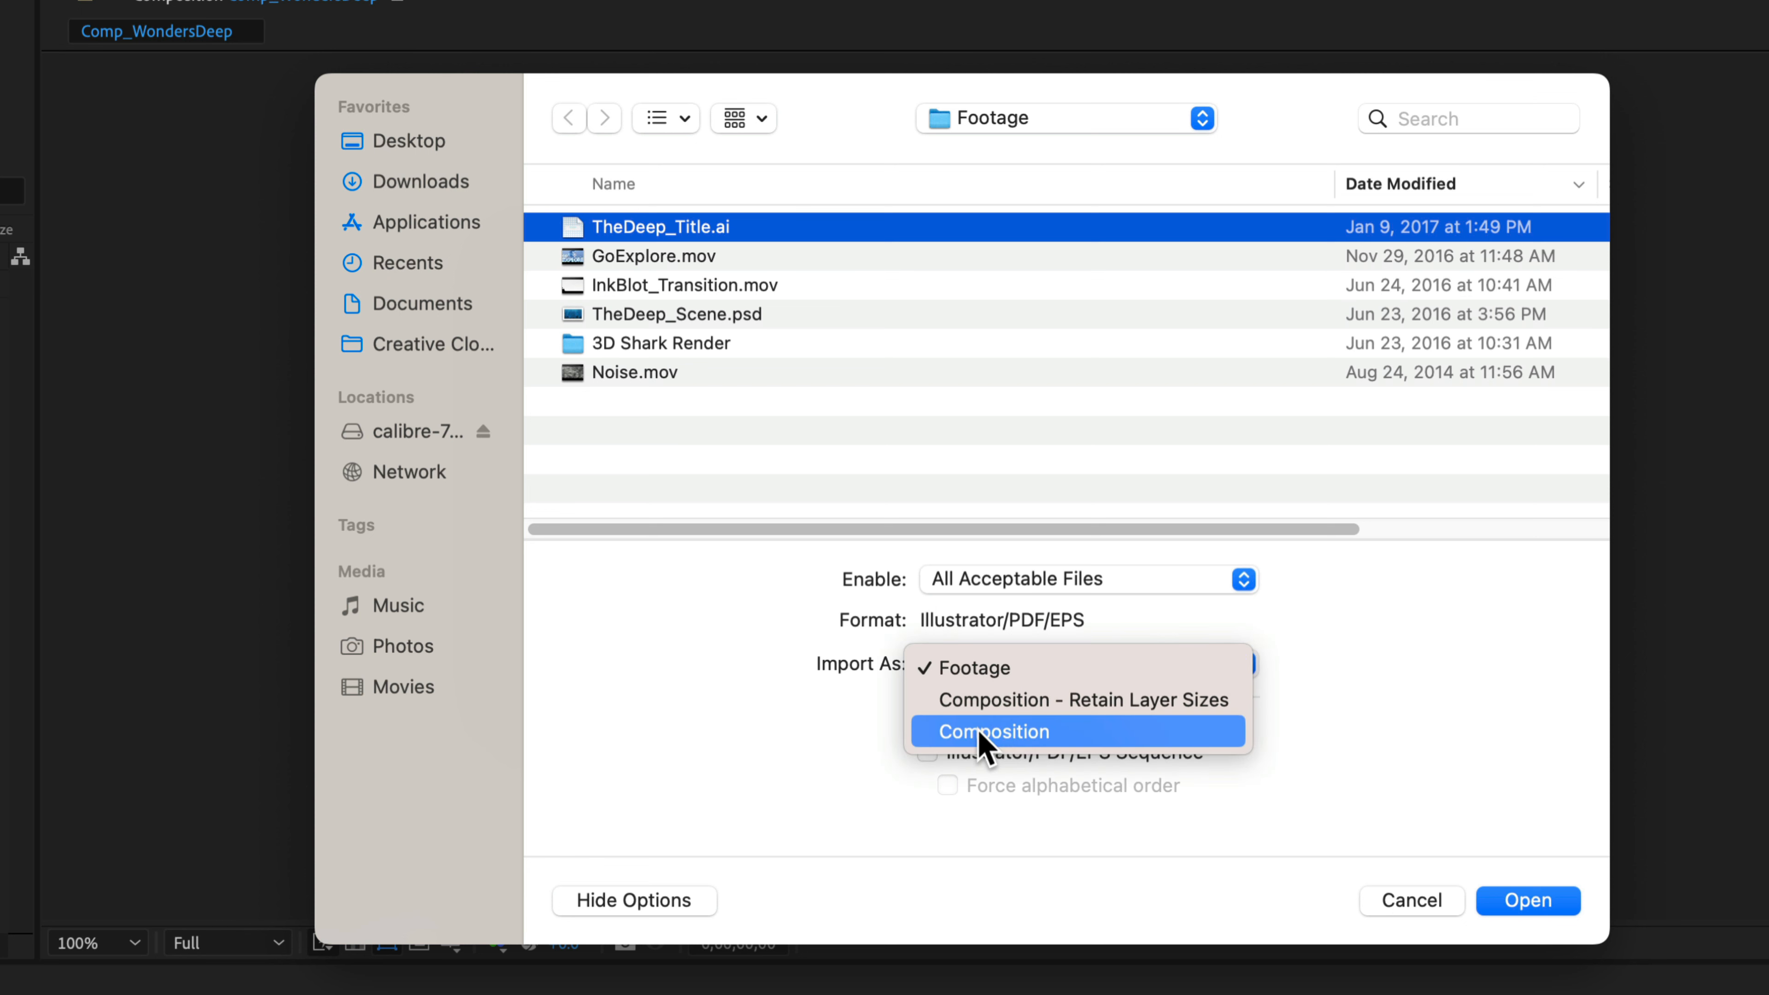
left_click(1053, 737)
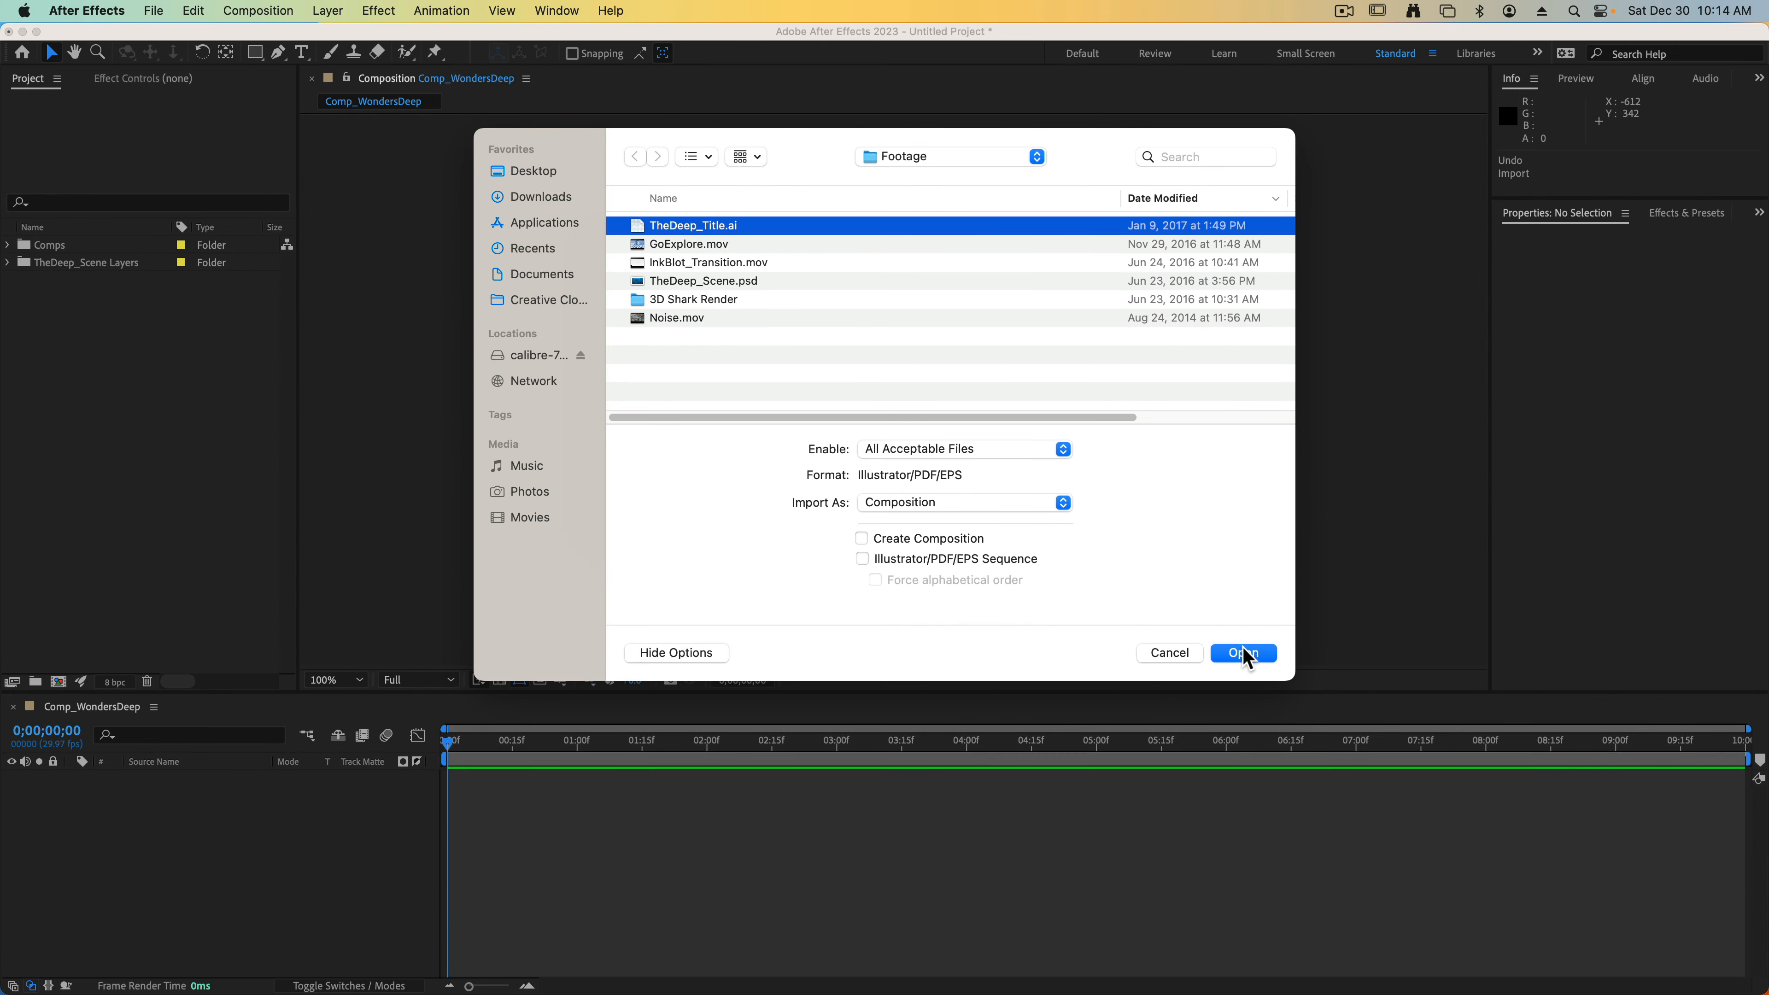
left_click(1244, 653)
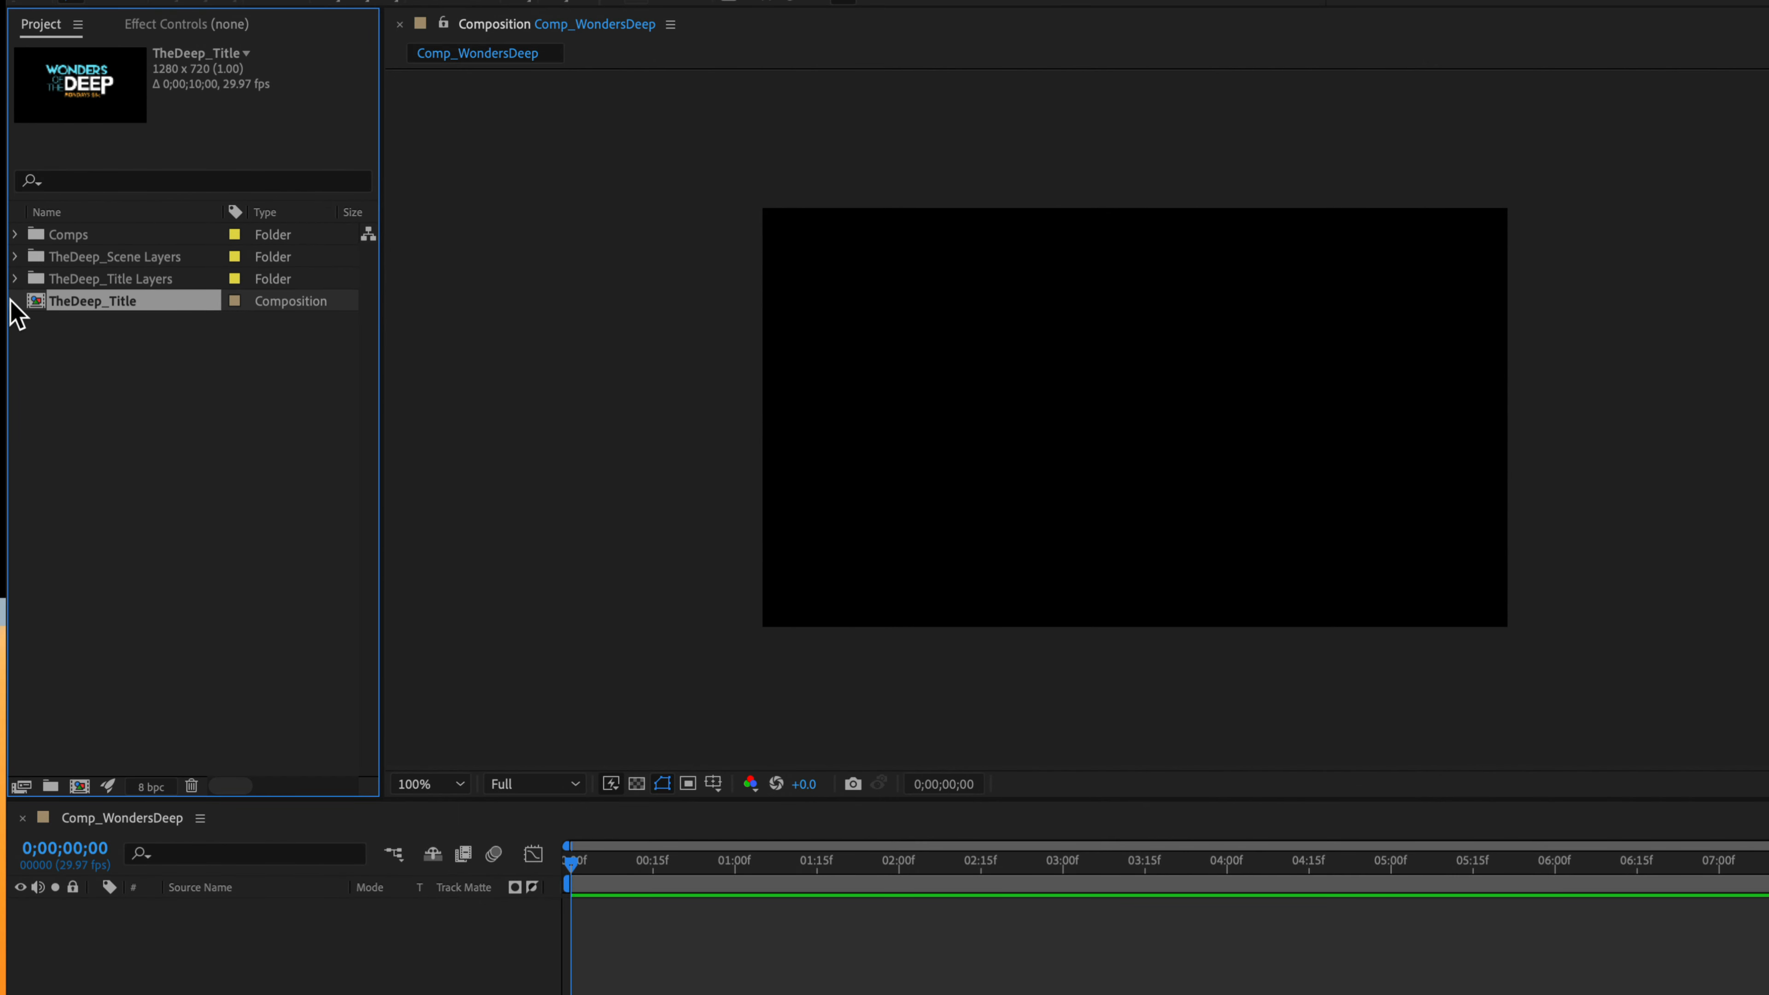
Step: Check the Illustrator layers inside the TheDeep_Title Layers folder and delete the TheDeep_Title composition from the project
left_click(15, 278)
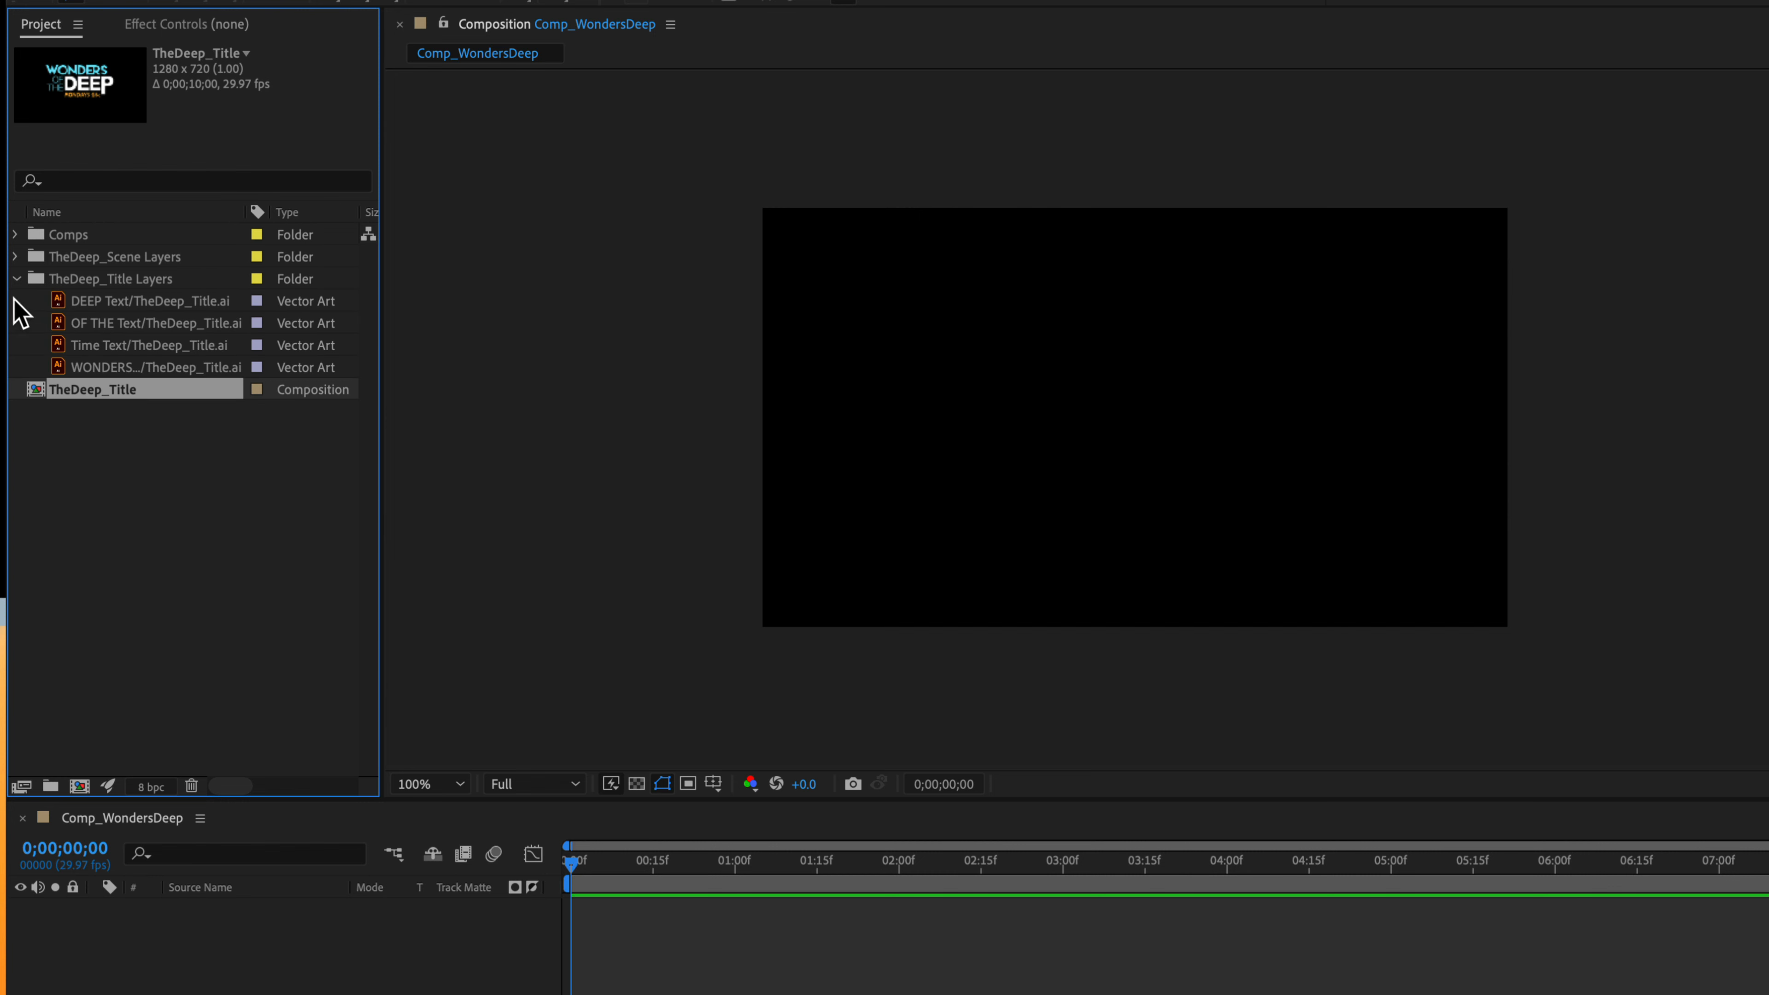
left_click(15, 278)
left_click(93, 397)
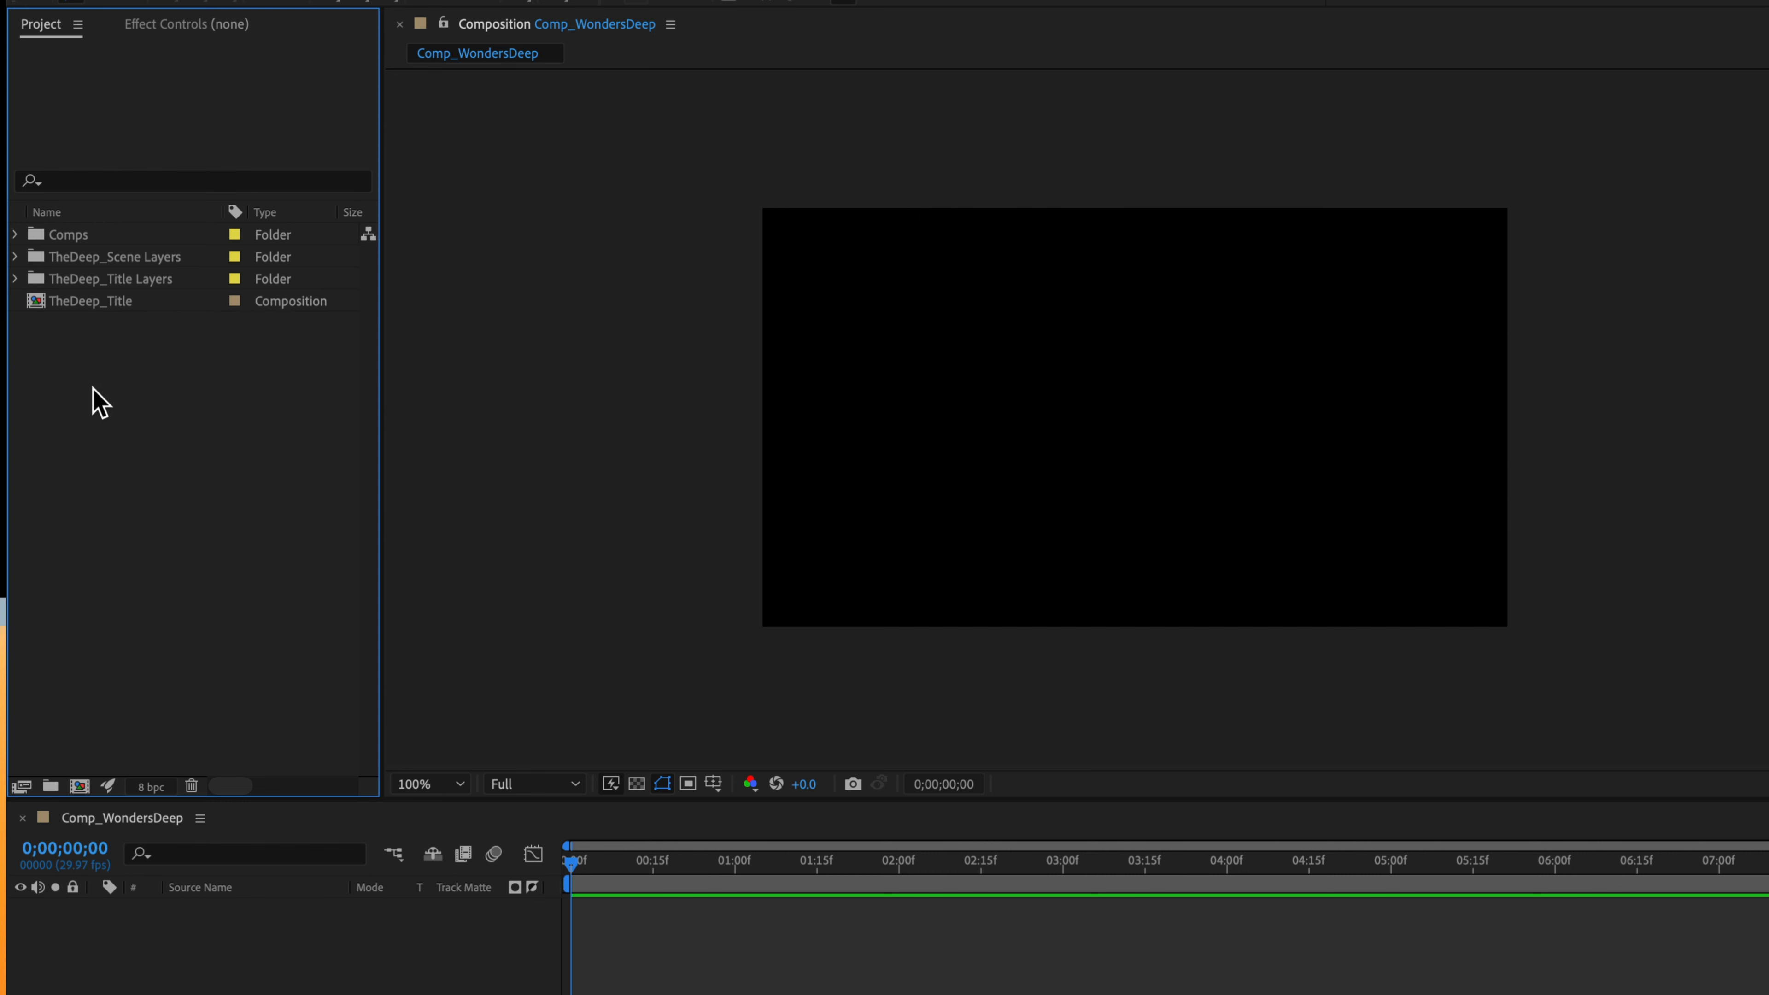
left_click(40, 307)
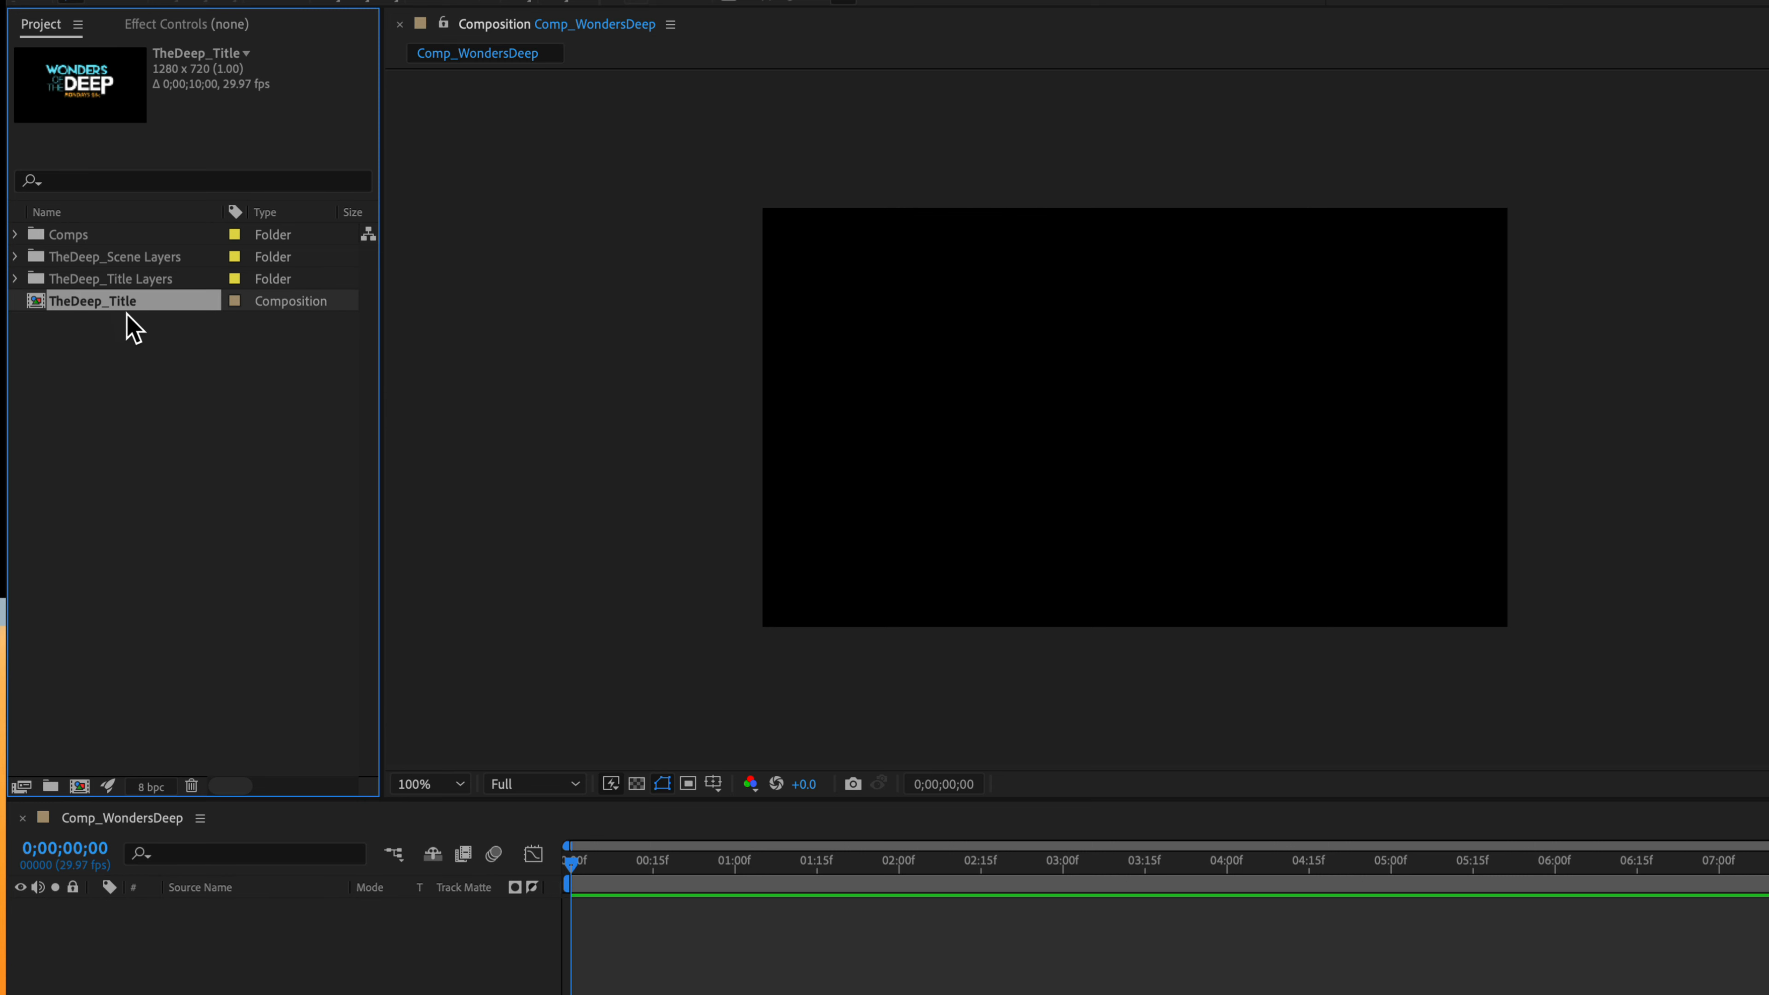
key("Delete")
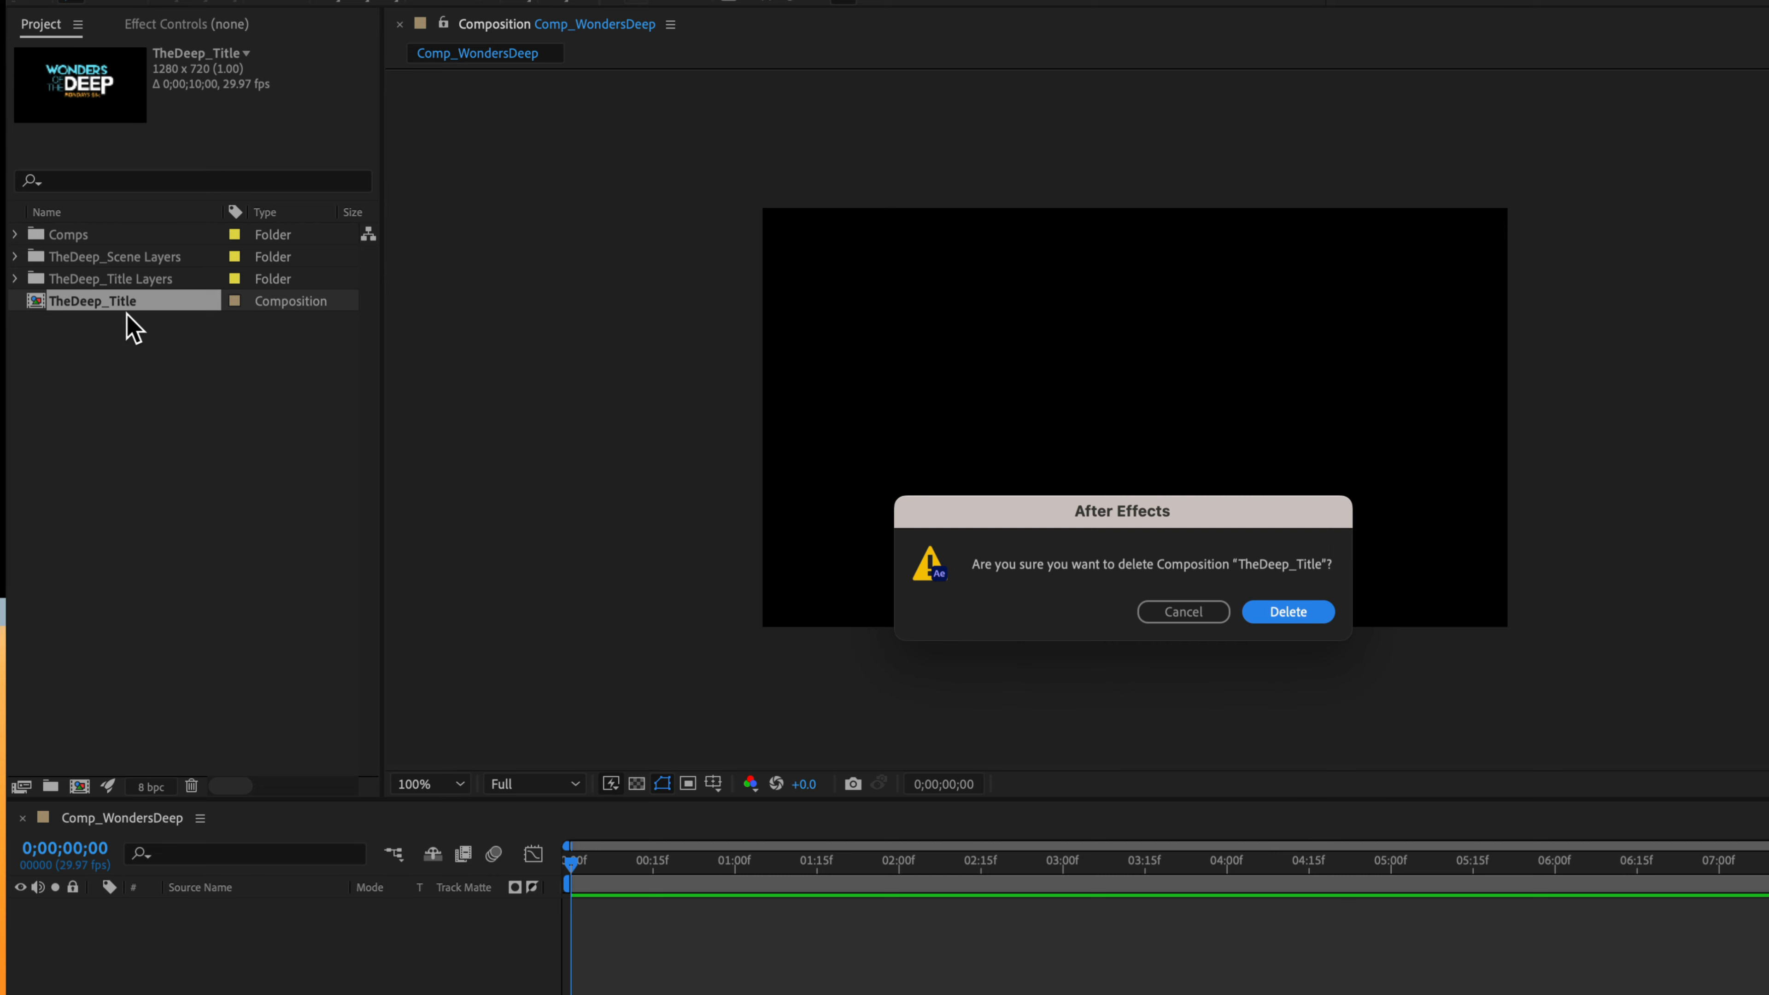
left_click(1302, 619)
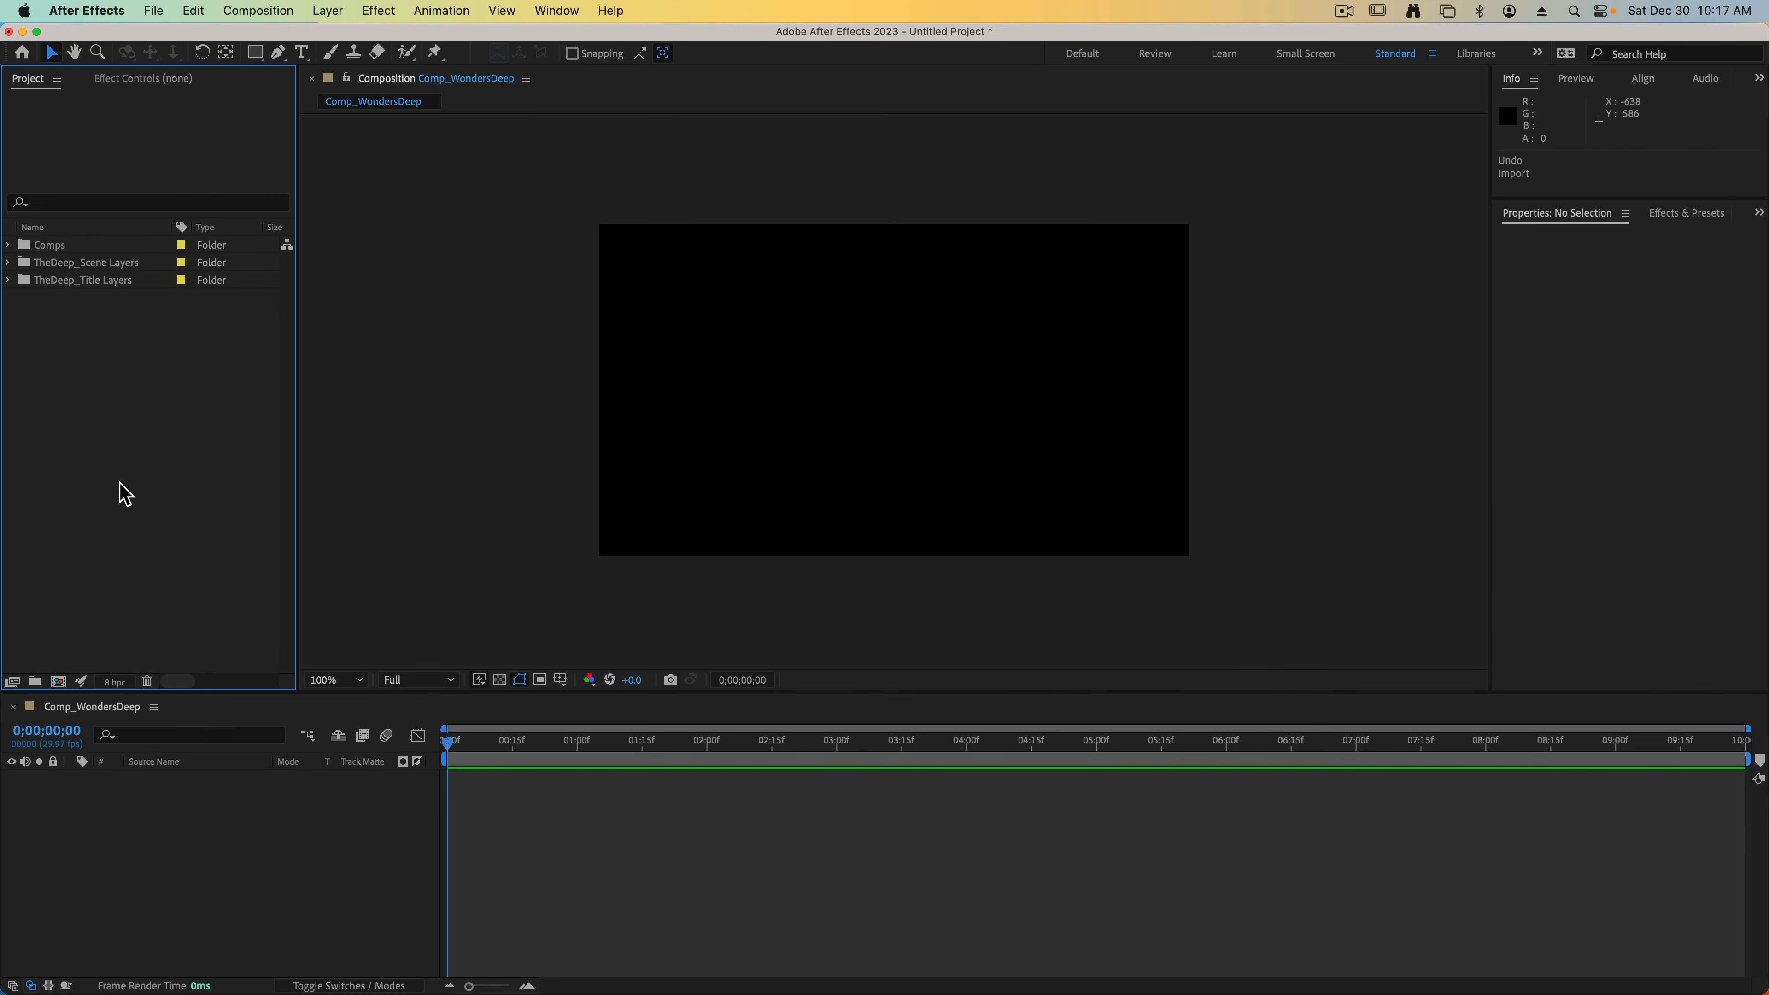
Step: Switch to Finder and open the 3D Shark Render folder inside Footage to view its files
key("ctrl+Up")
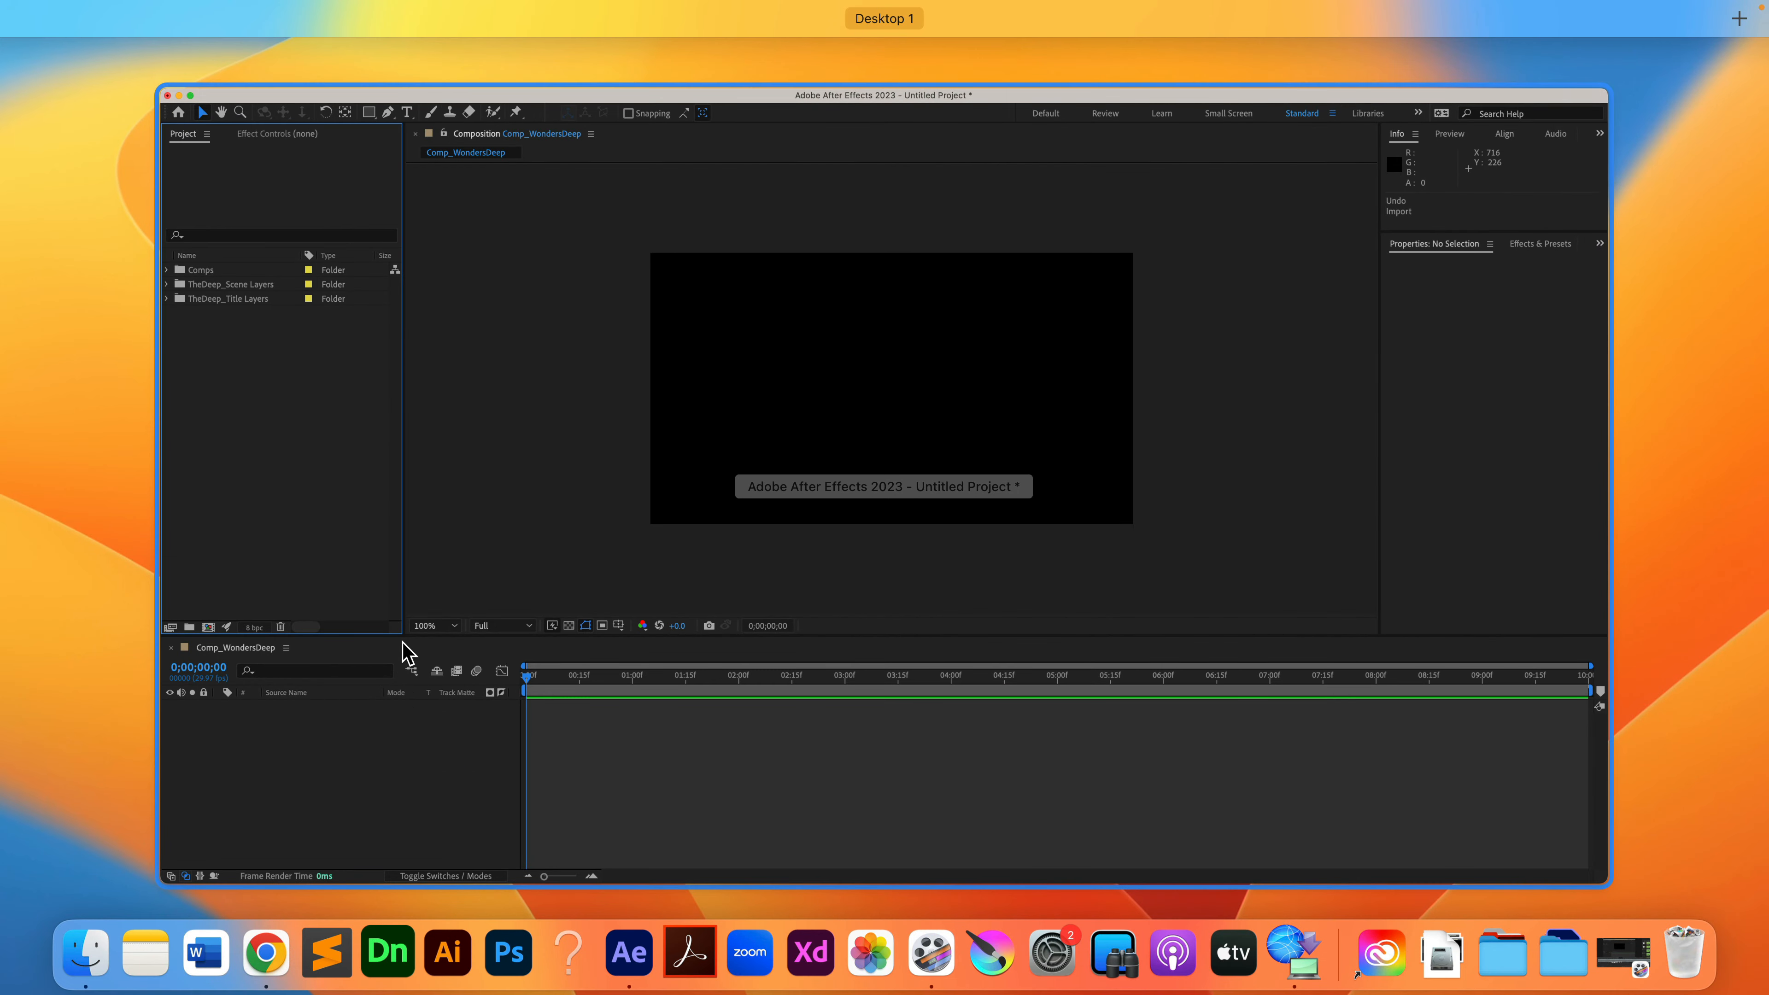
key("ctrl+Up")
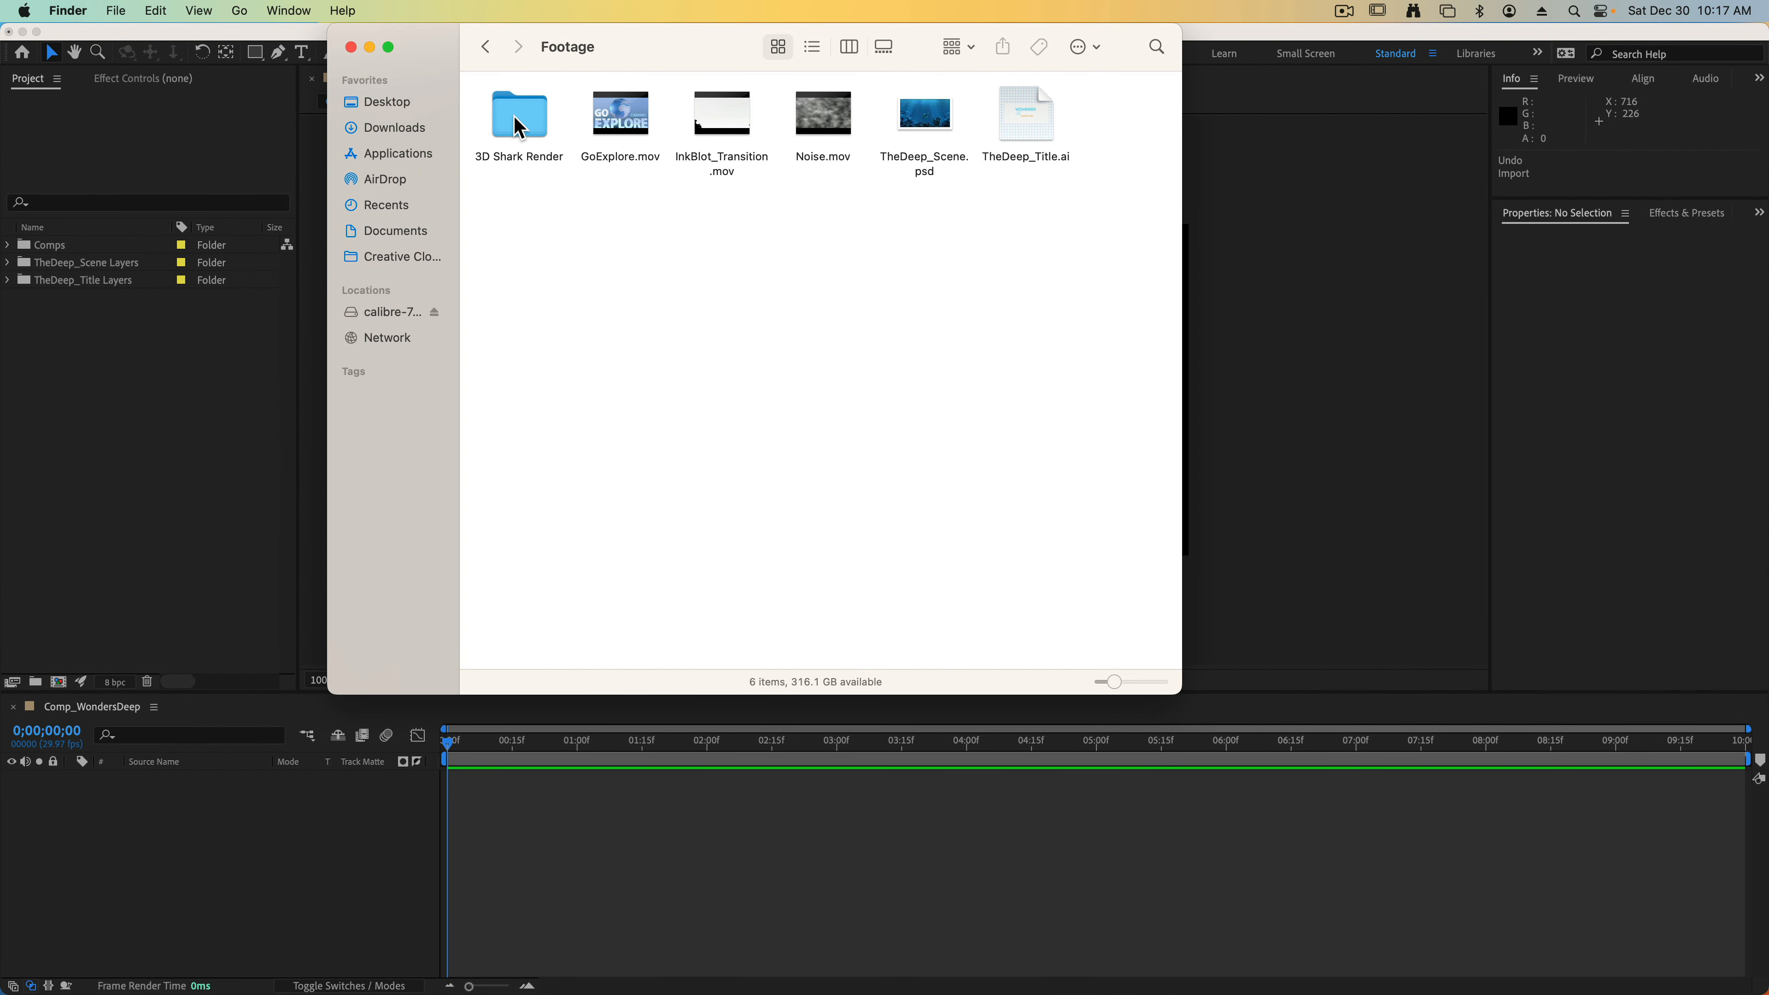
left_click(517, 120)
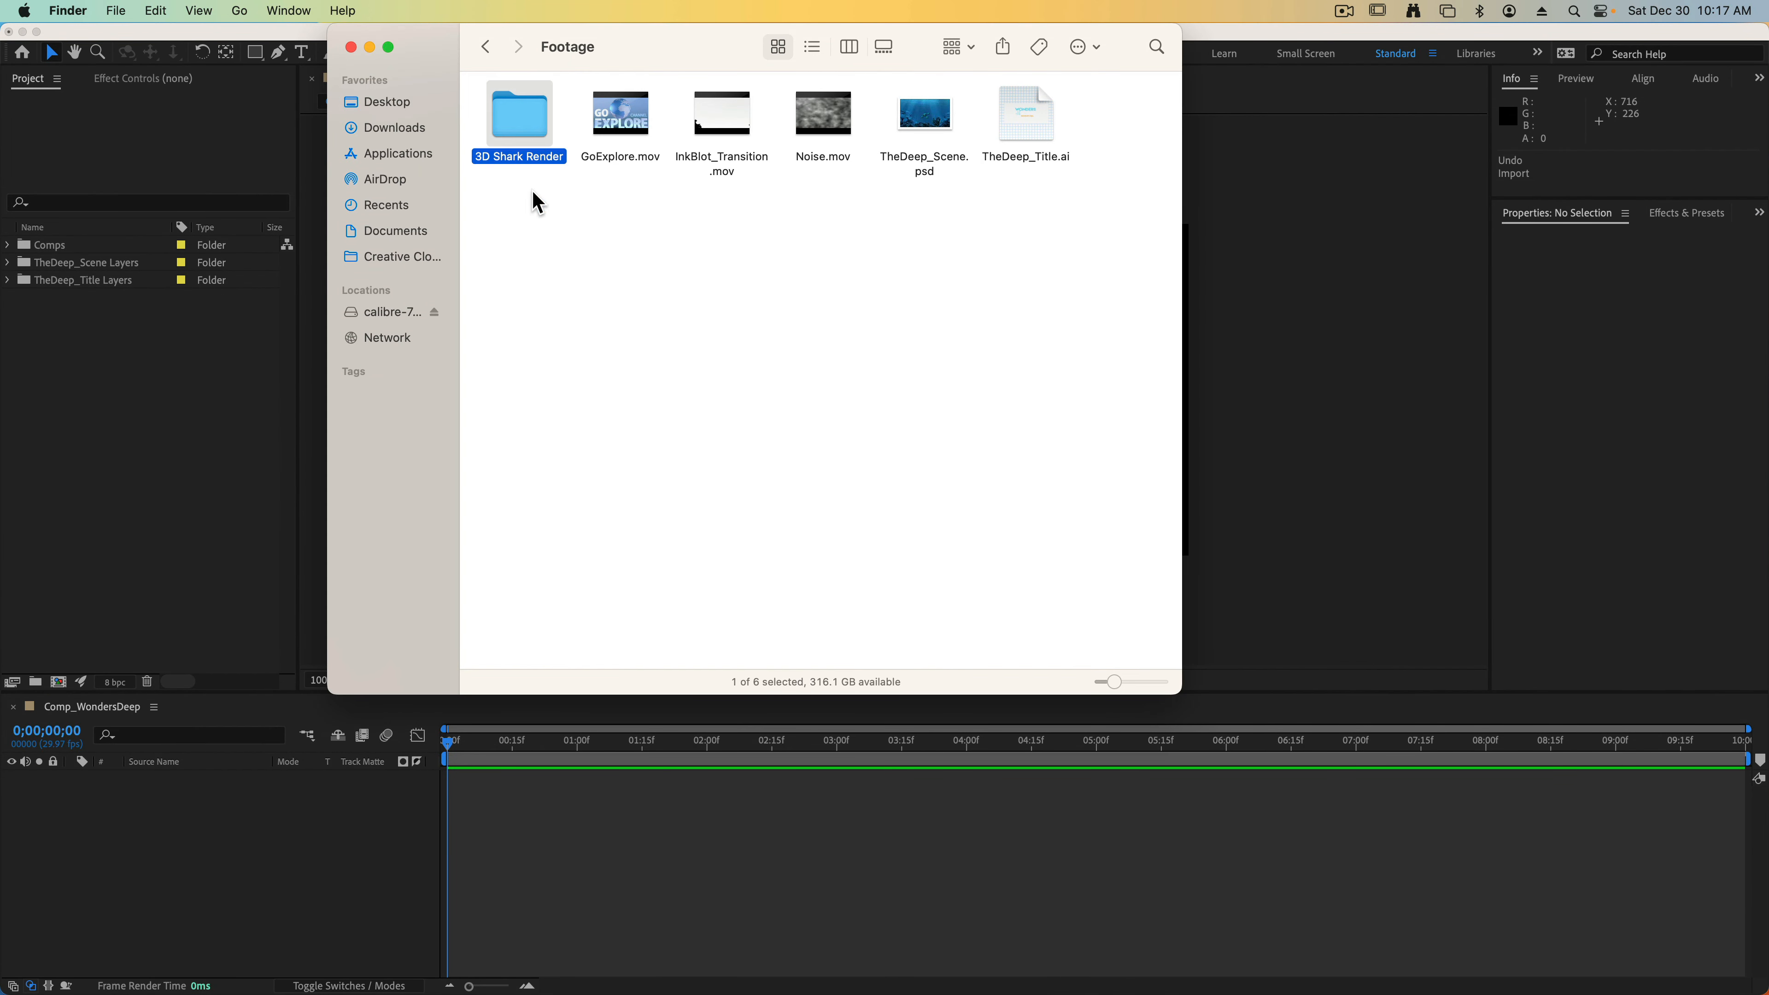
double_click(539, 153)
left_click(522, 113)
left_click(624, 117)
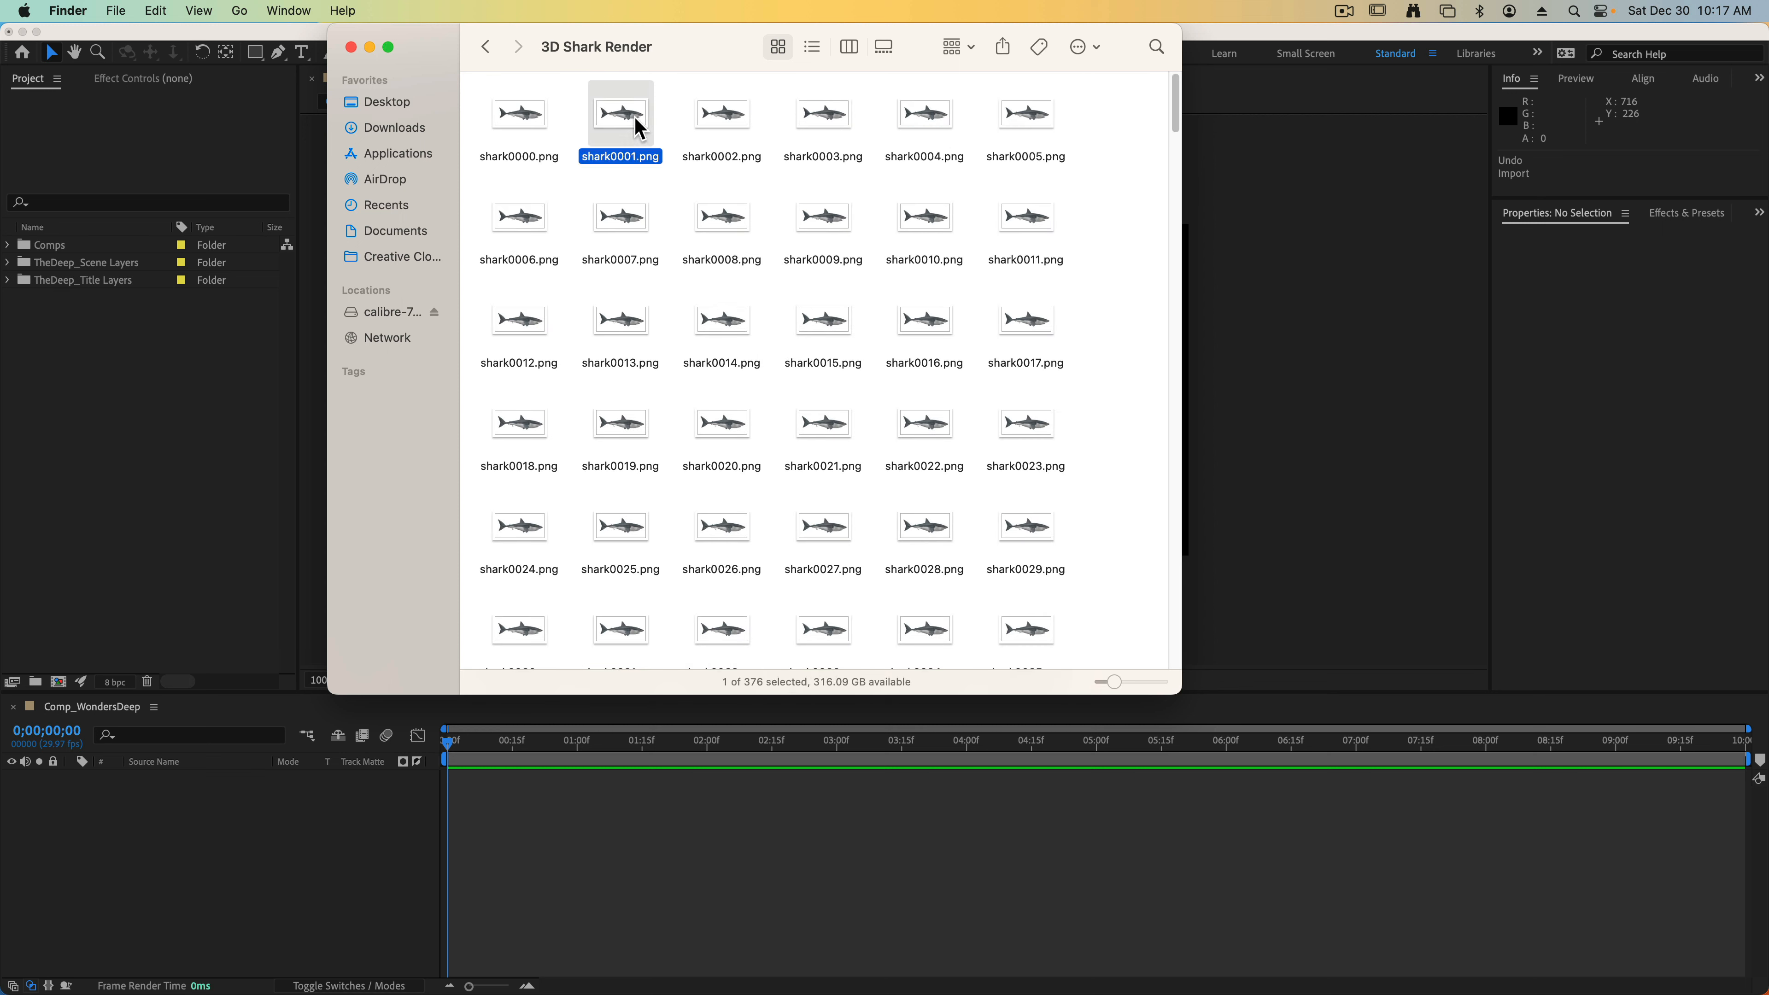
Step: Preview the shark PNG frames one after another, starting at shark0002.png, and close the preview and the Finder window
left_click(723, 117)
key("space")
key("Right")
key("Right")
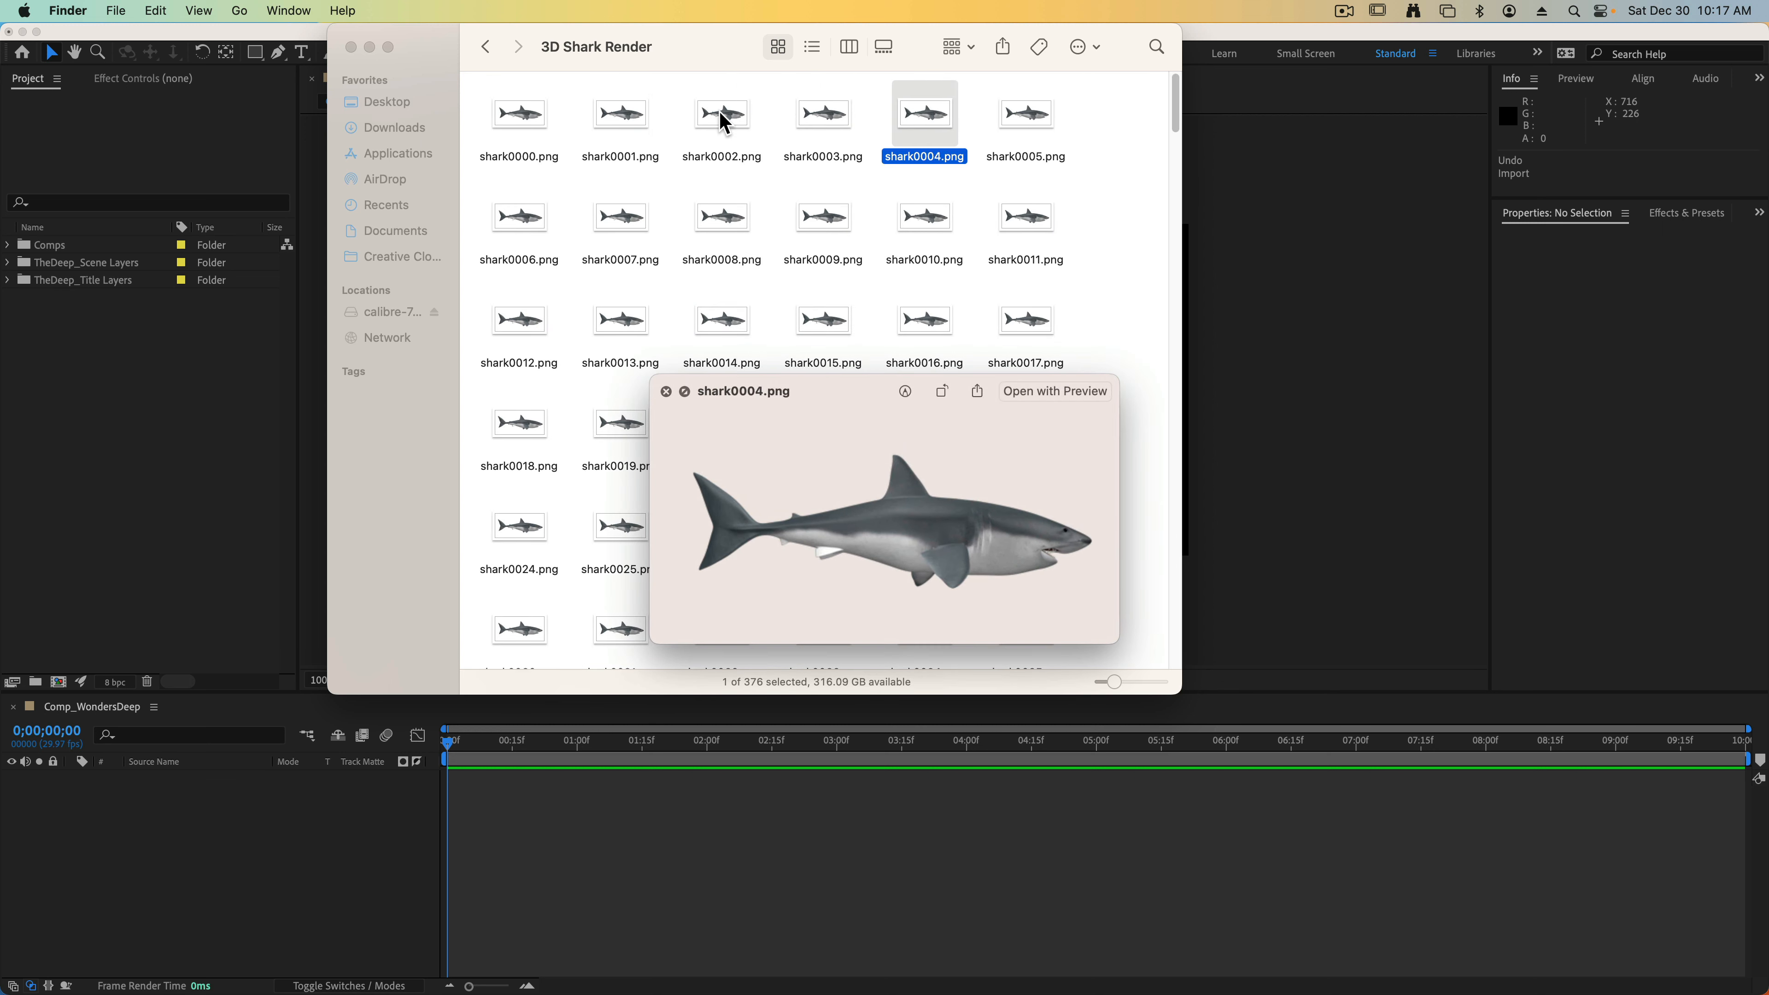
key("Down")
key("Down")
key("Down")
key("Down")
key("Down")
key("Down")
key("Down")
key("Down")
key("Down")
key("Down")
key("Down")
key("Down")
key("Down")
key("Down")
key("Down")
key("Down")
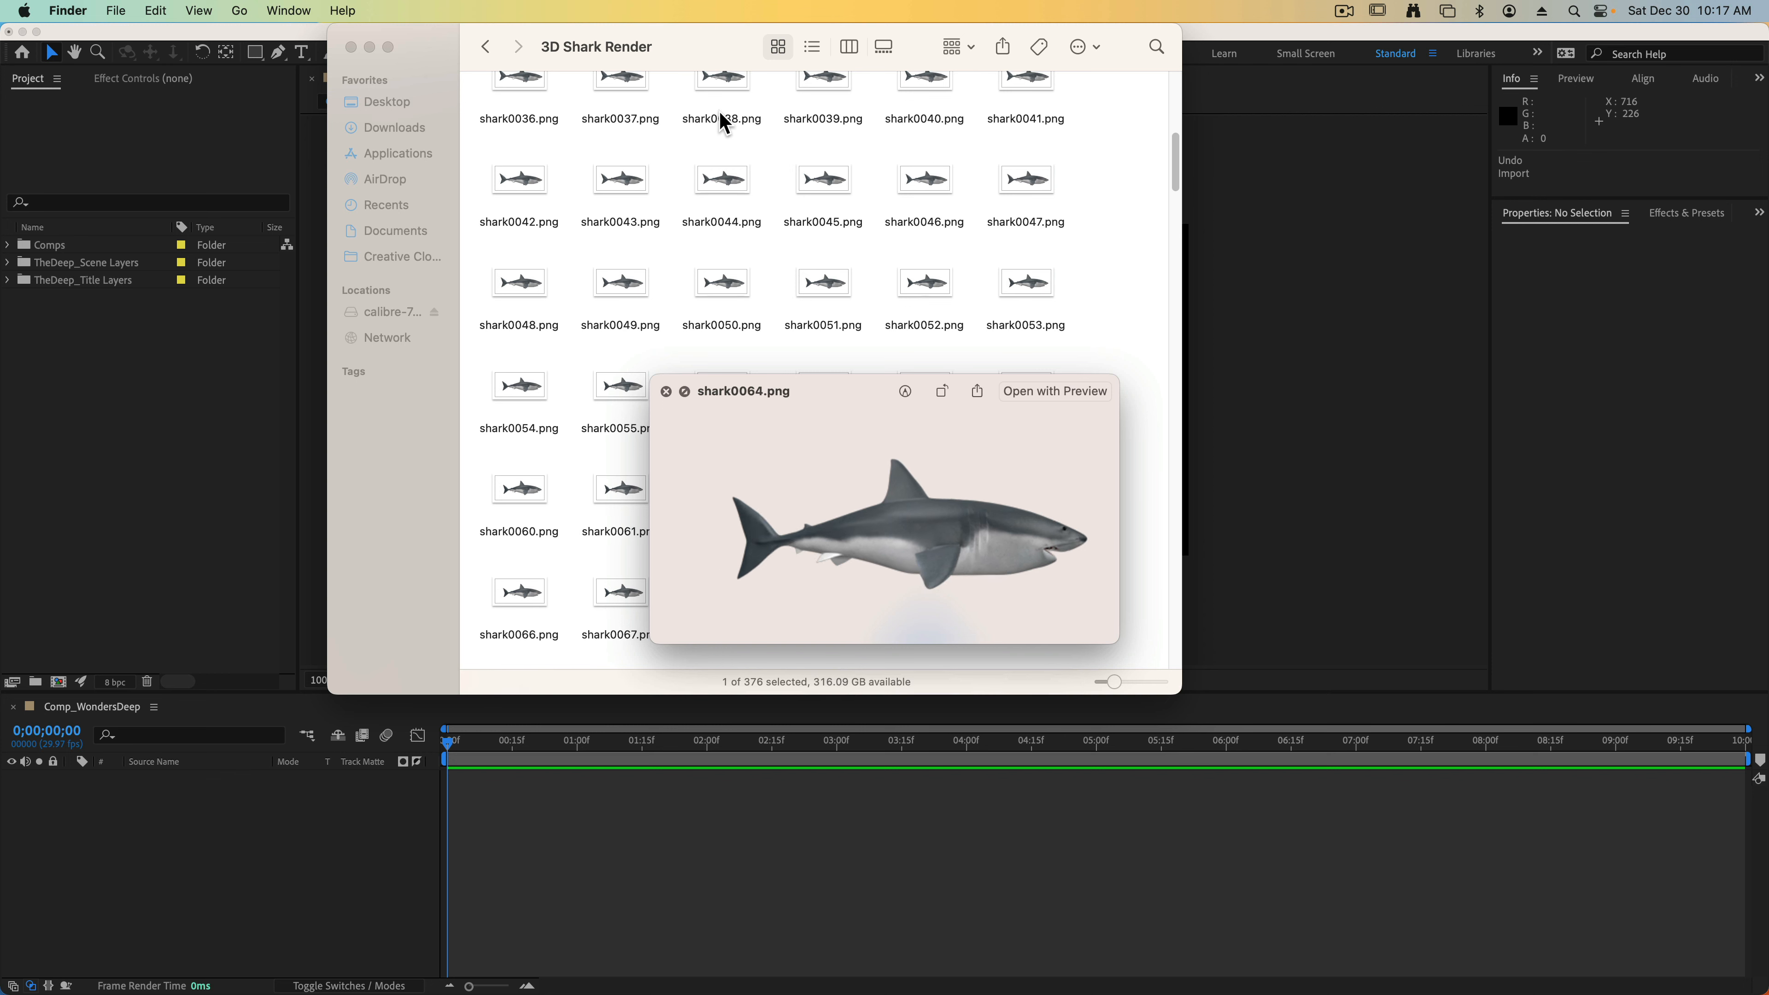
key("Down")
key("Down")
key("Down")
key("Down")
key("Down")
key("Down")
key("Down")
key("Down")
key("Down")
key("Down")
key("Down")
key("Down")
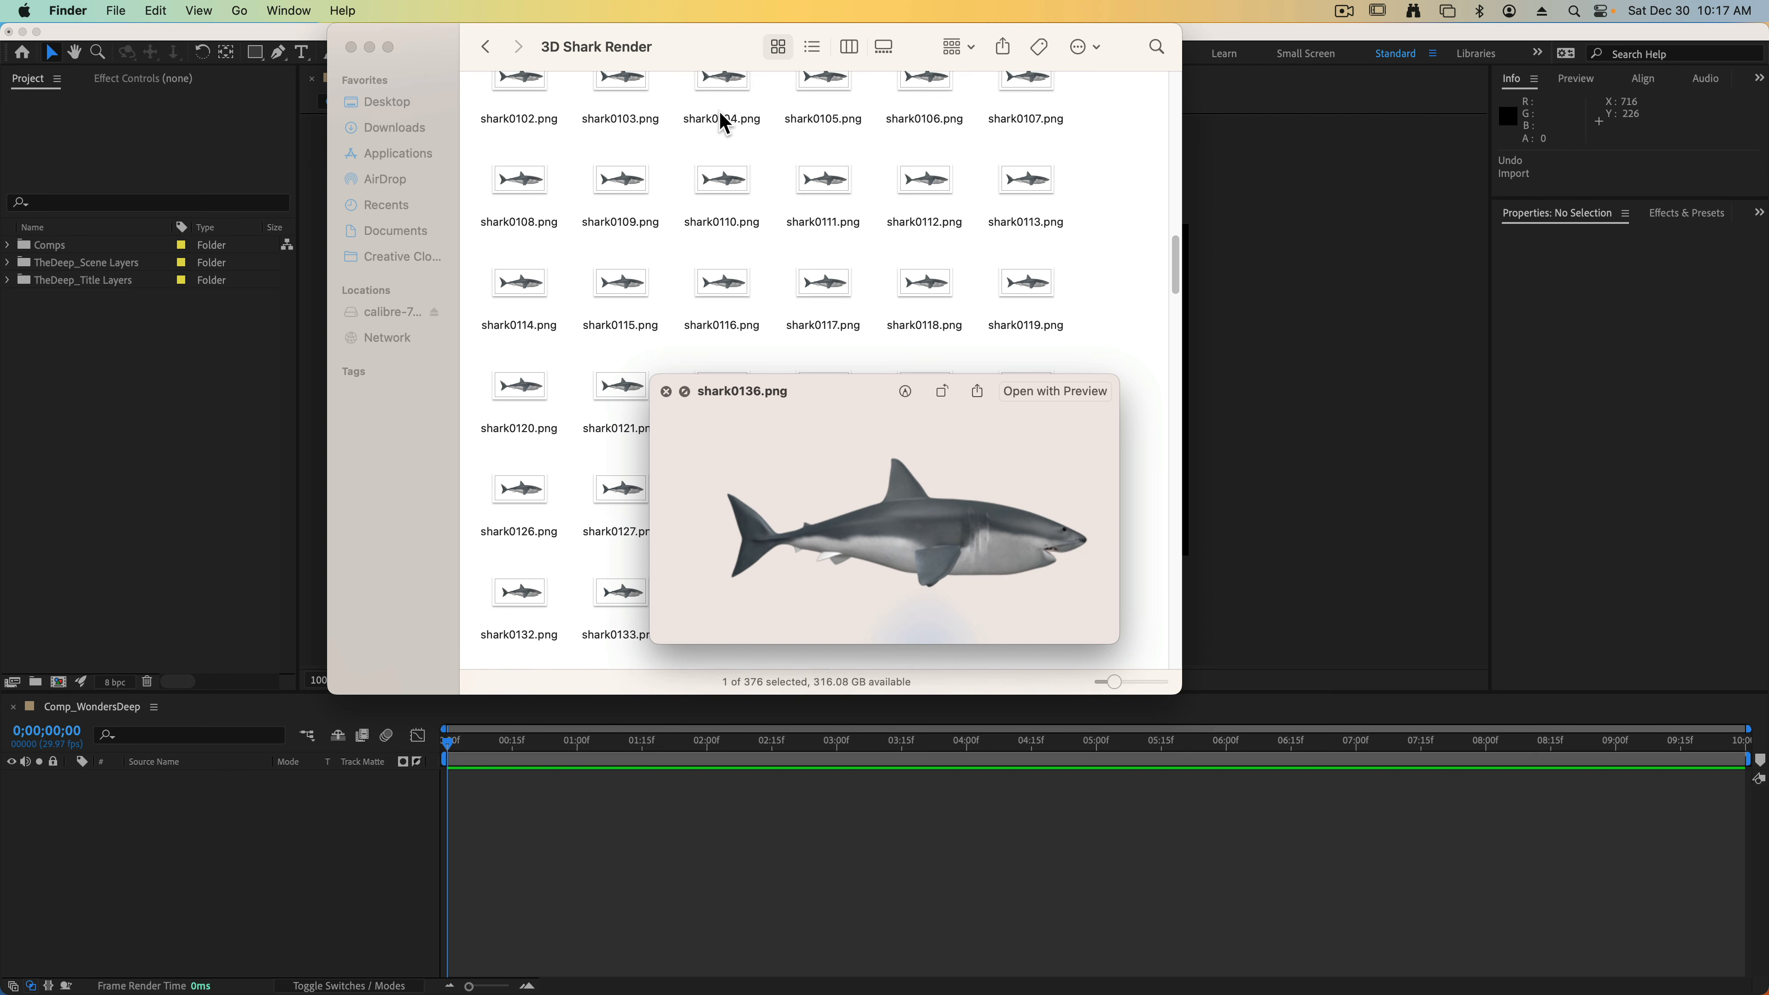
key("Down")
key("Down")
key("Down")
key("Down")
key("Down")
key("Down")
key("Down")
key("Down")
key("Down")
key("Down")
key("Down")
key("Down")
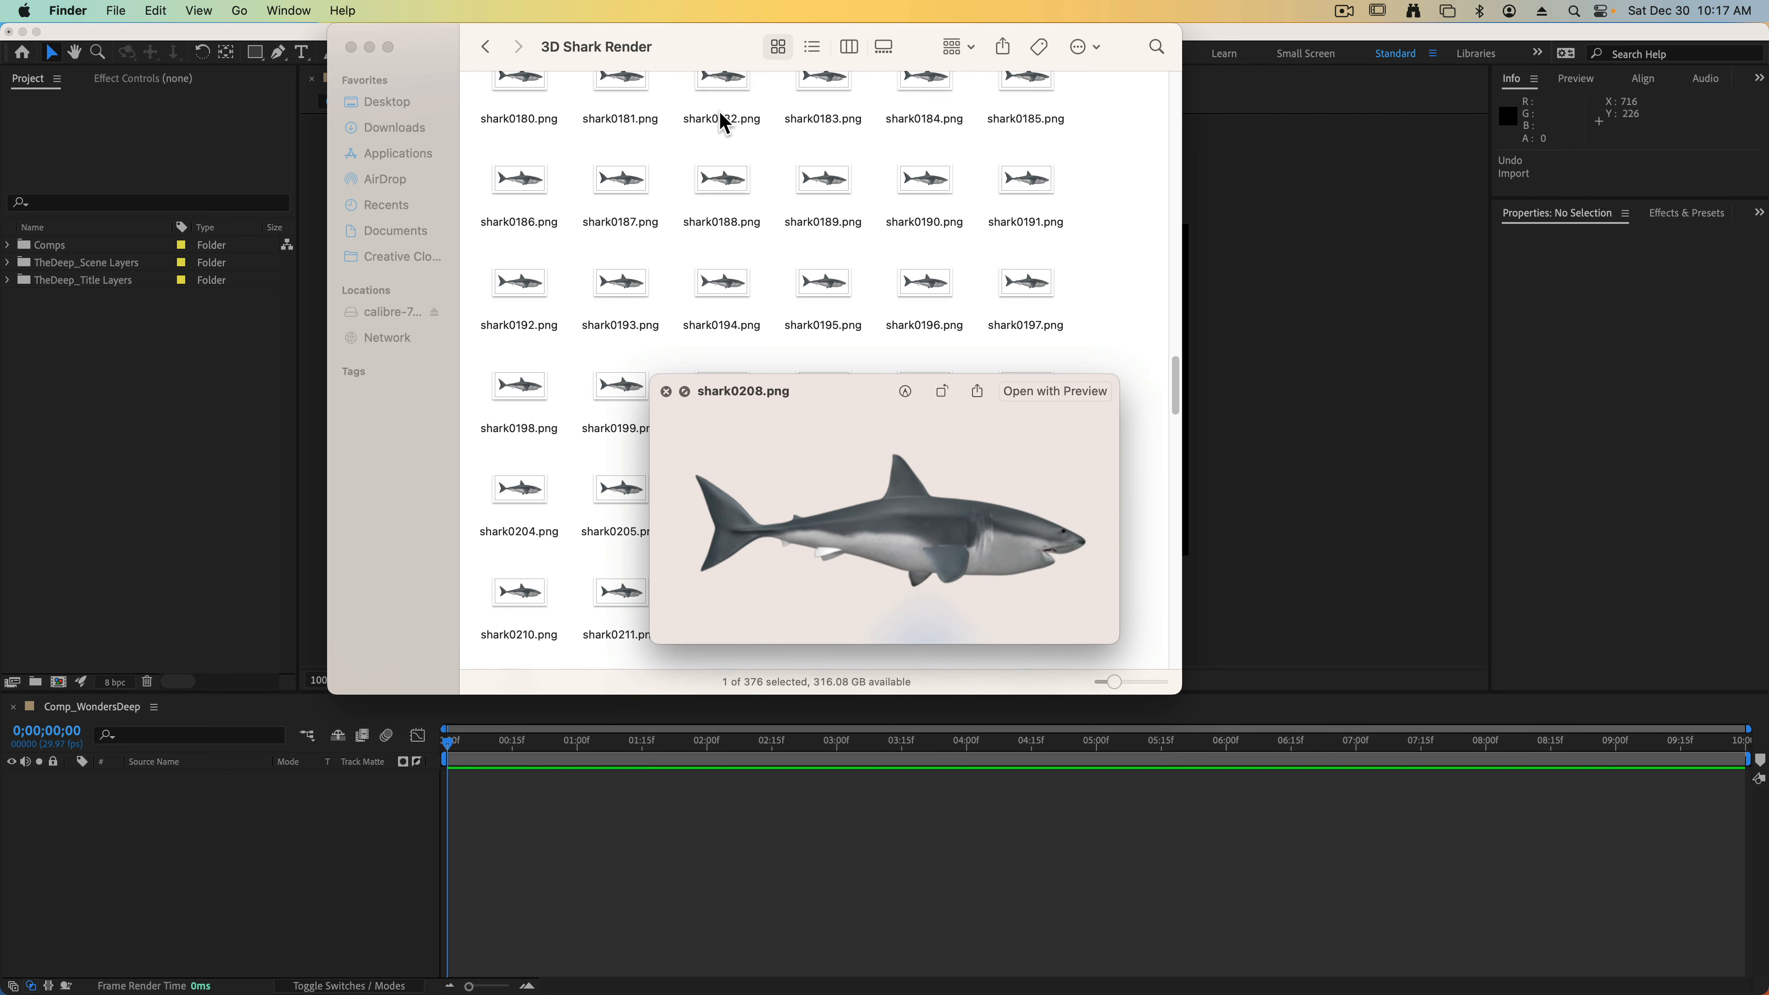
key("Down")
key("Down")
key("Down")
key("Down")
key("Down")
key("Down")
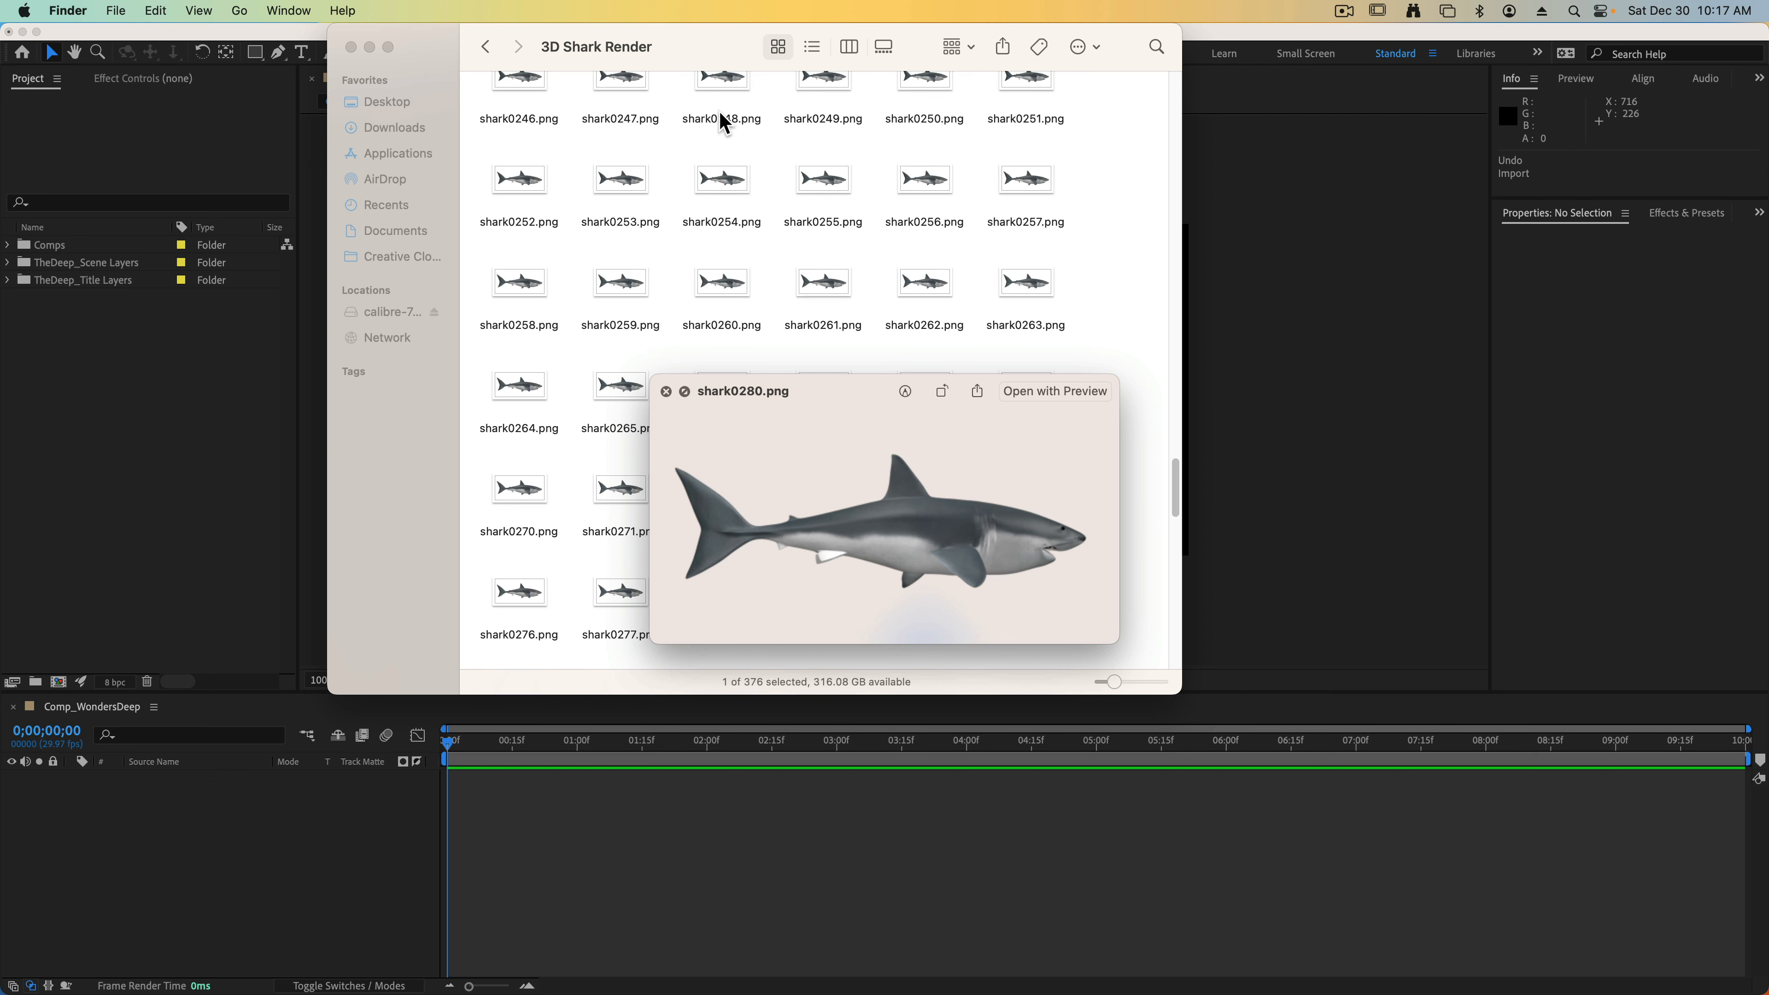
key("space")
left_click(1145, 289)
key("super+w")
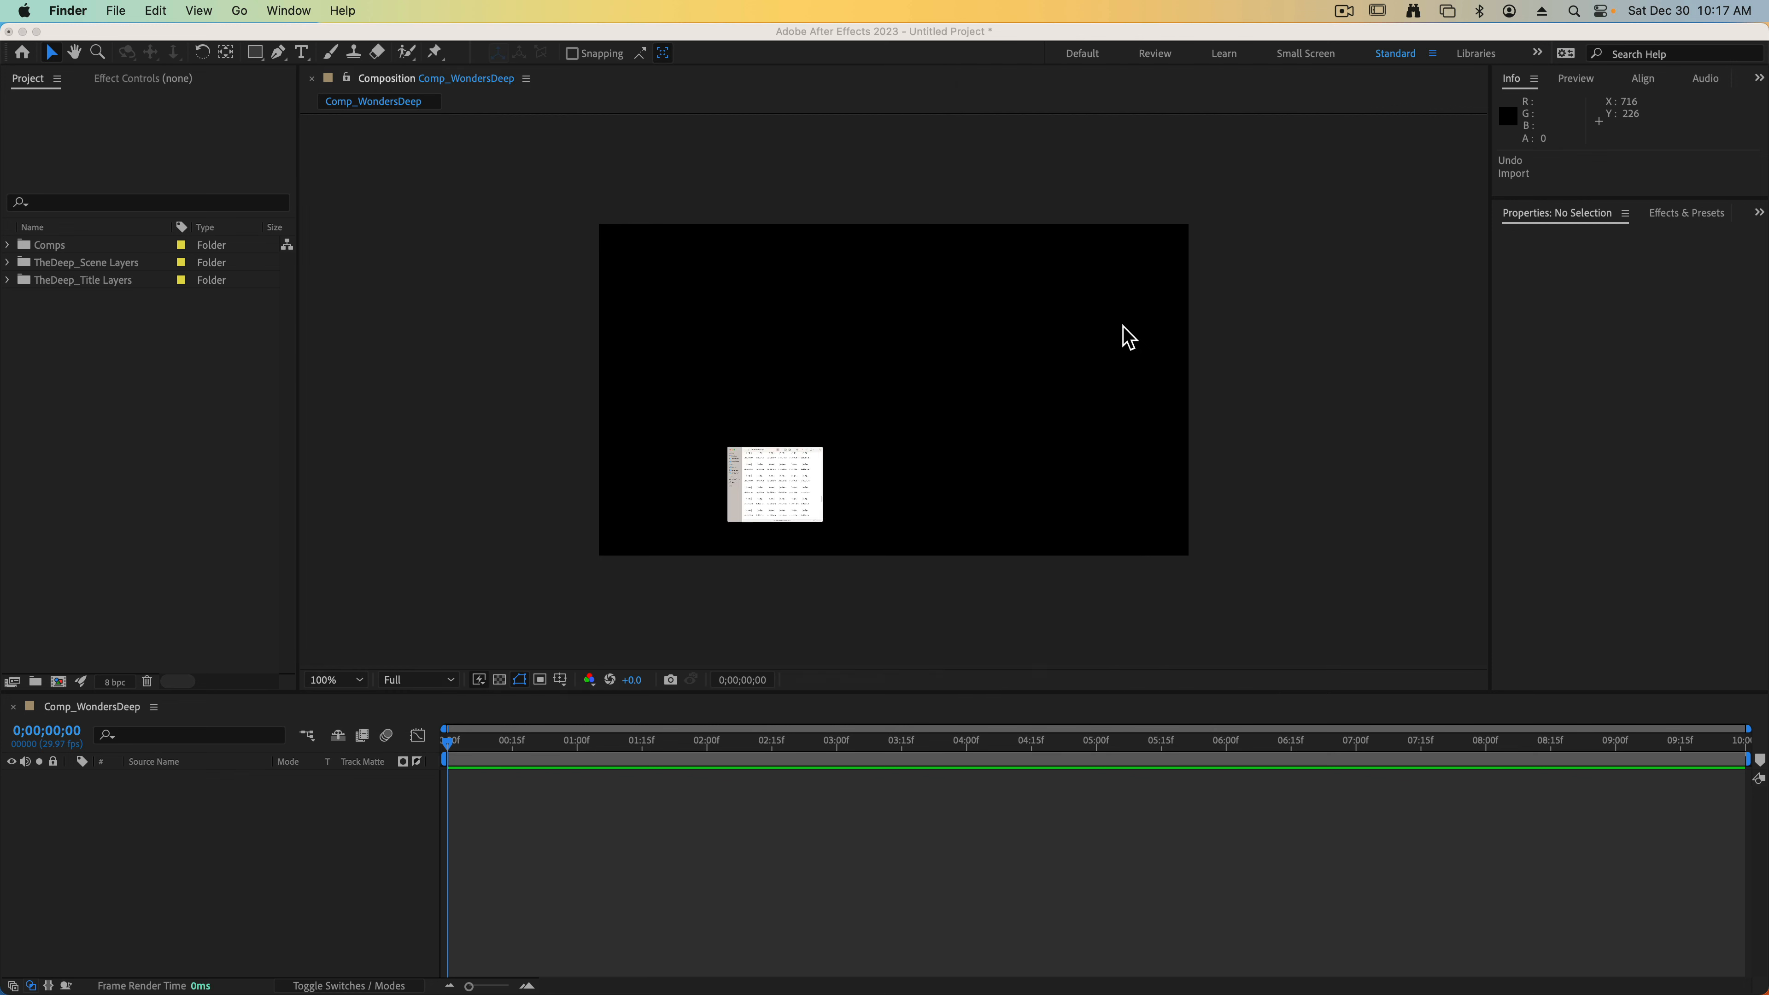
Step: Switch back to After Effects and import all frames from shark0000.png to shark0375.png in 3D Shark Render as one PNG Sequence
left_click(181, 454)
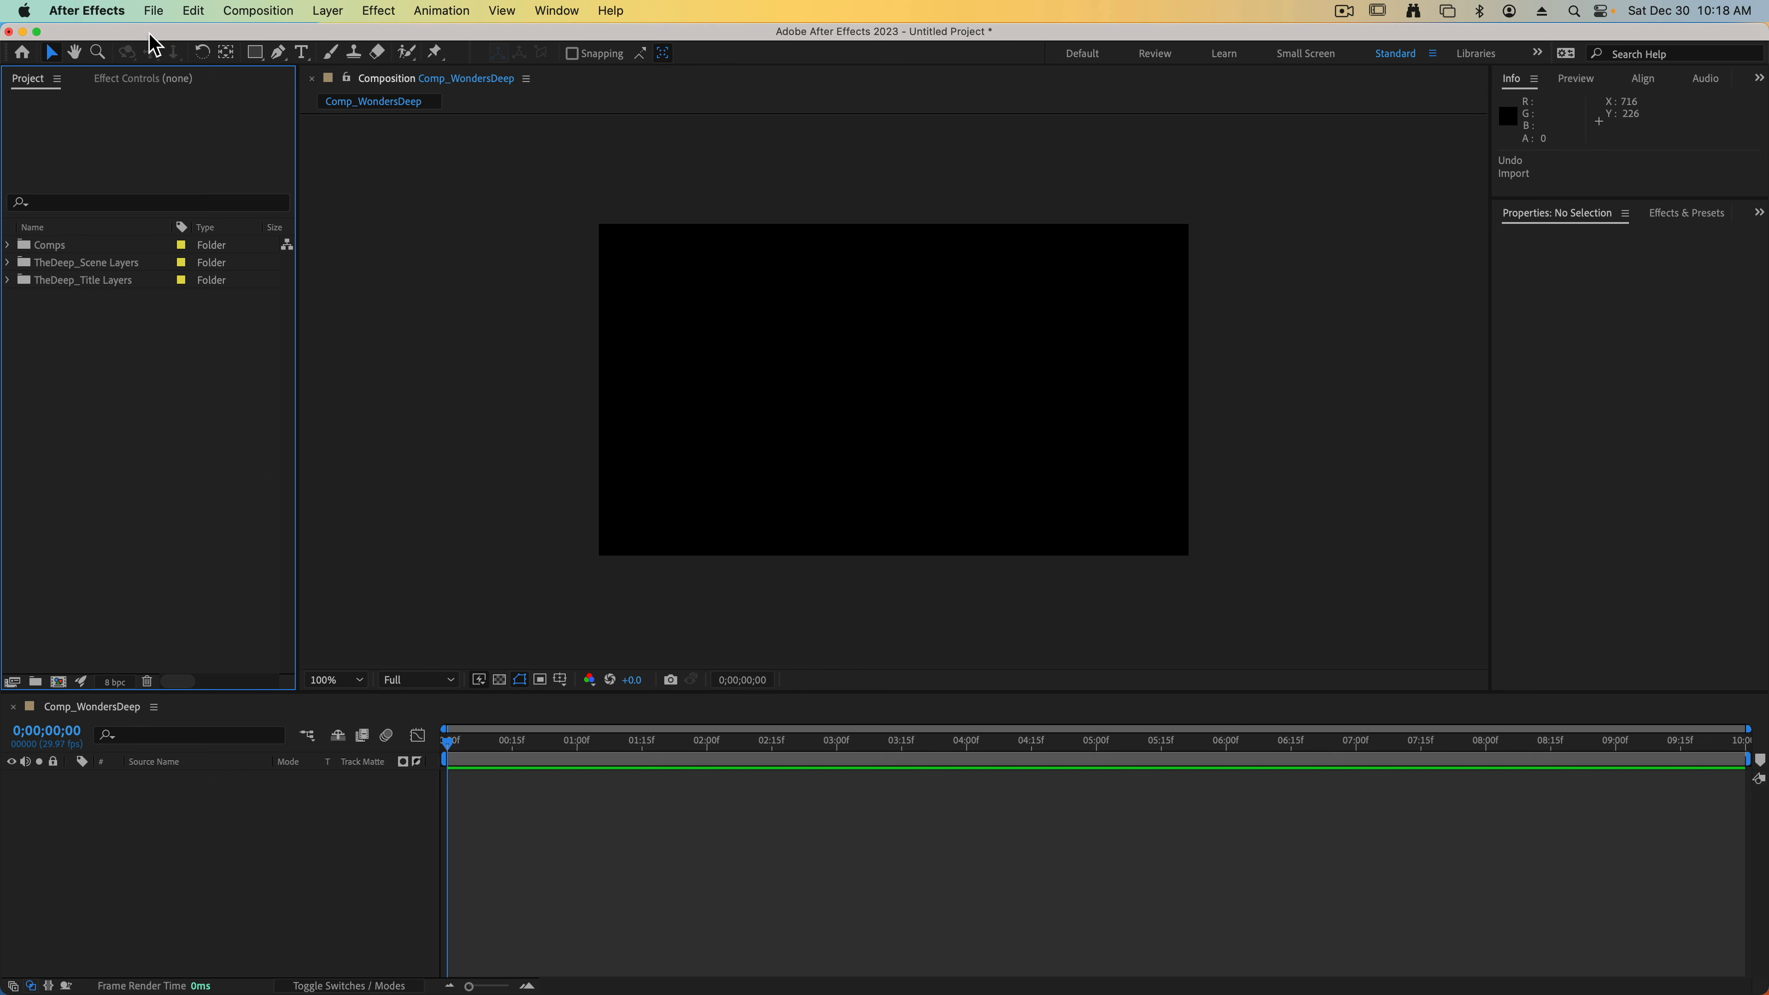
left_click(154, 10)
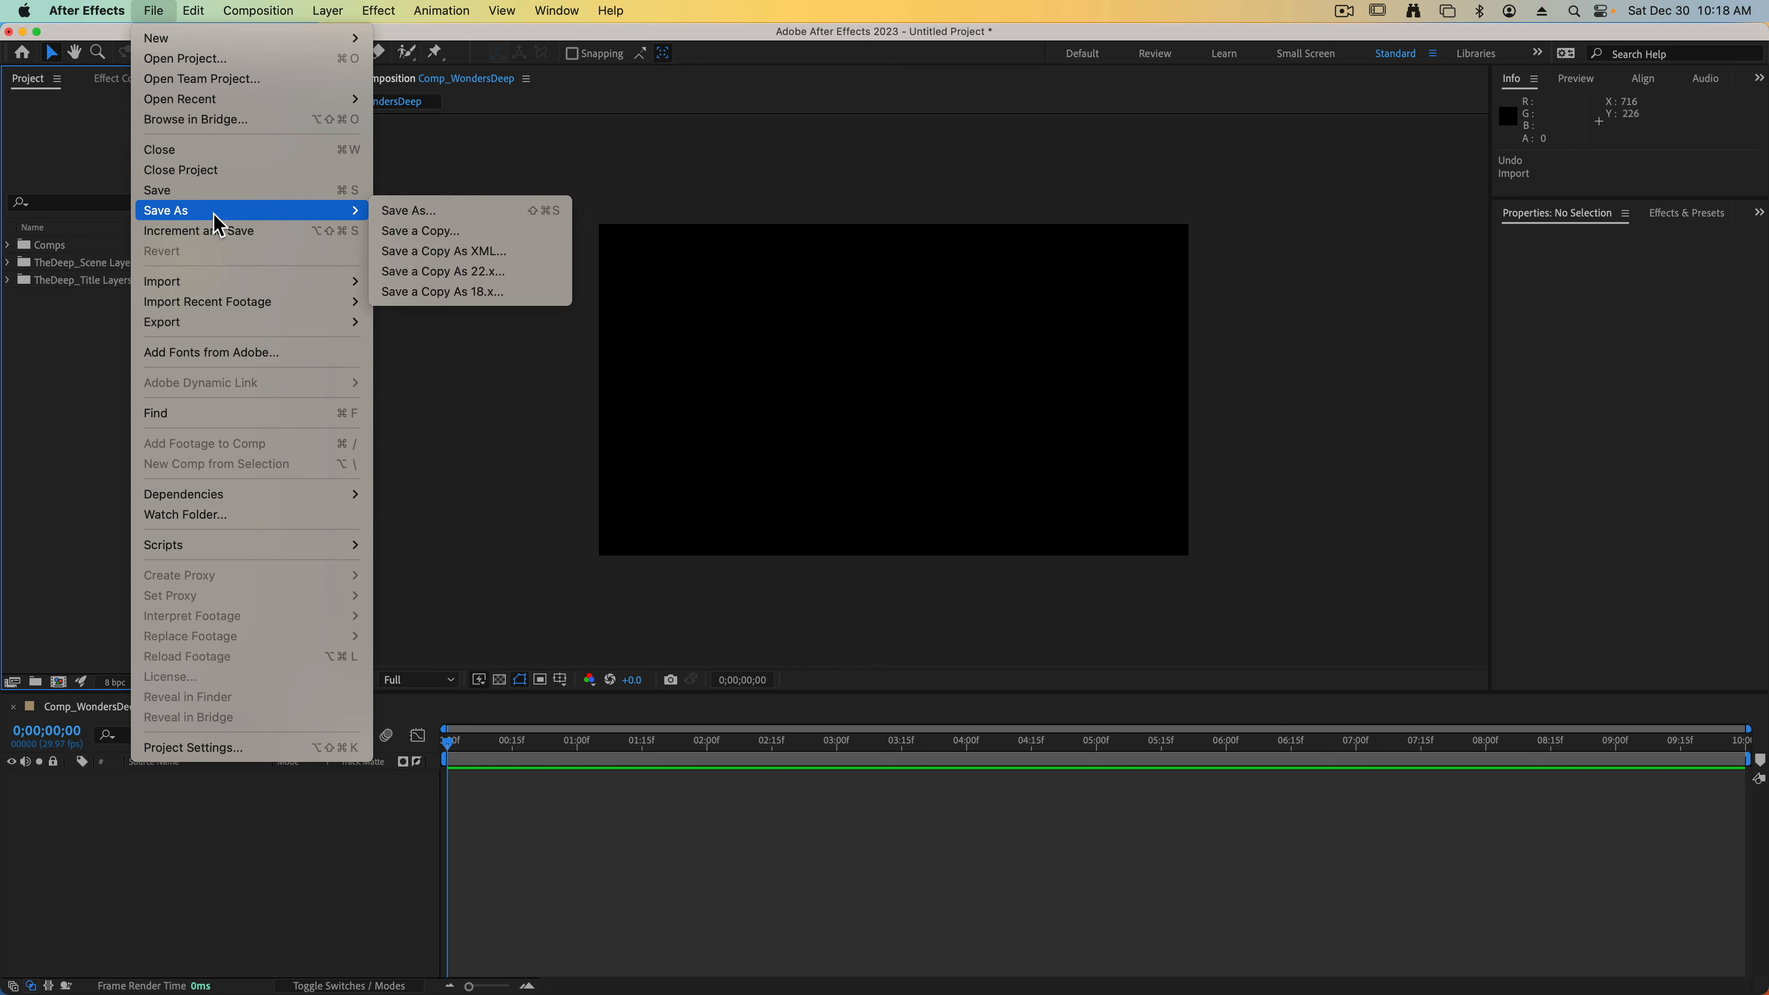
mouse_move(217, 277)
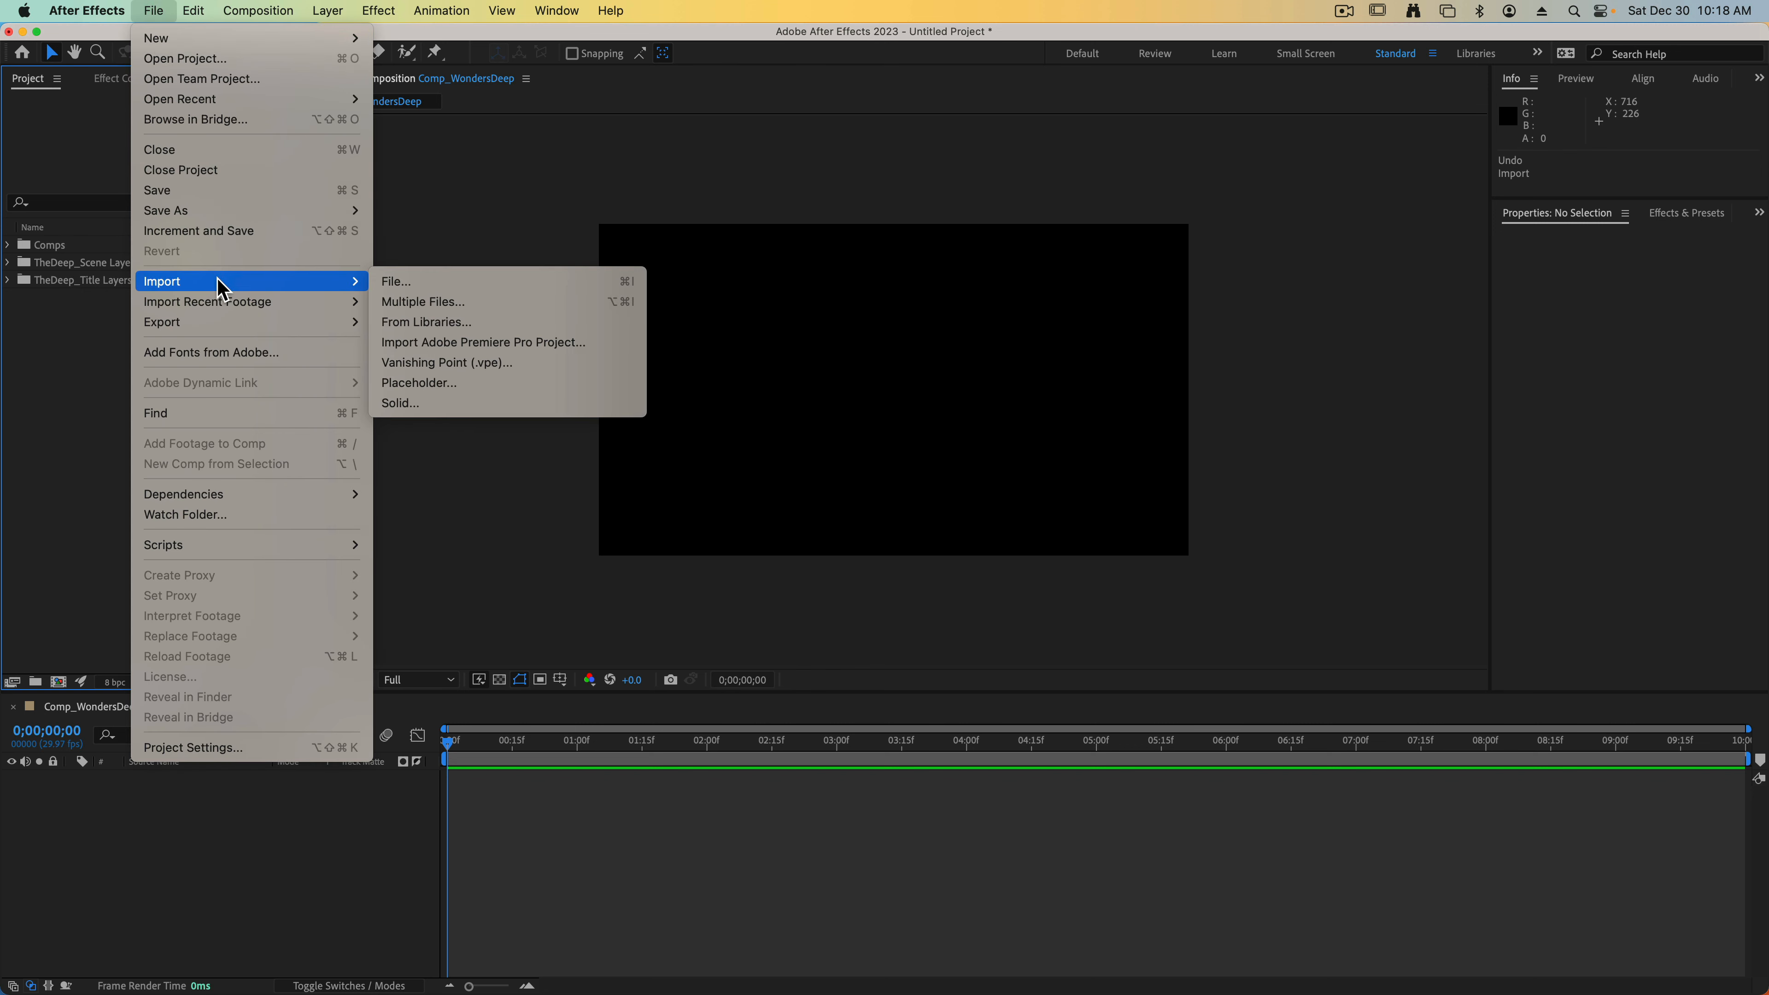
left_click(491, 286)
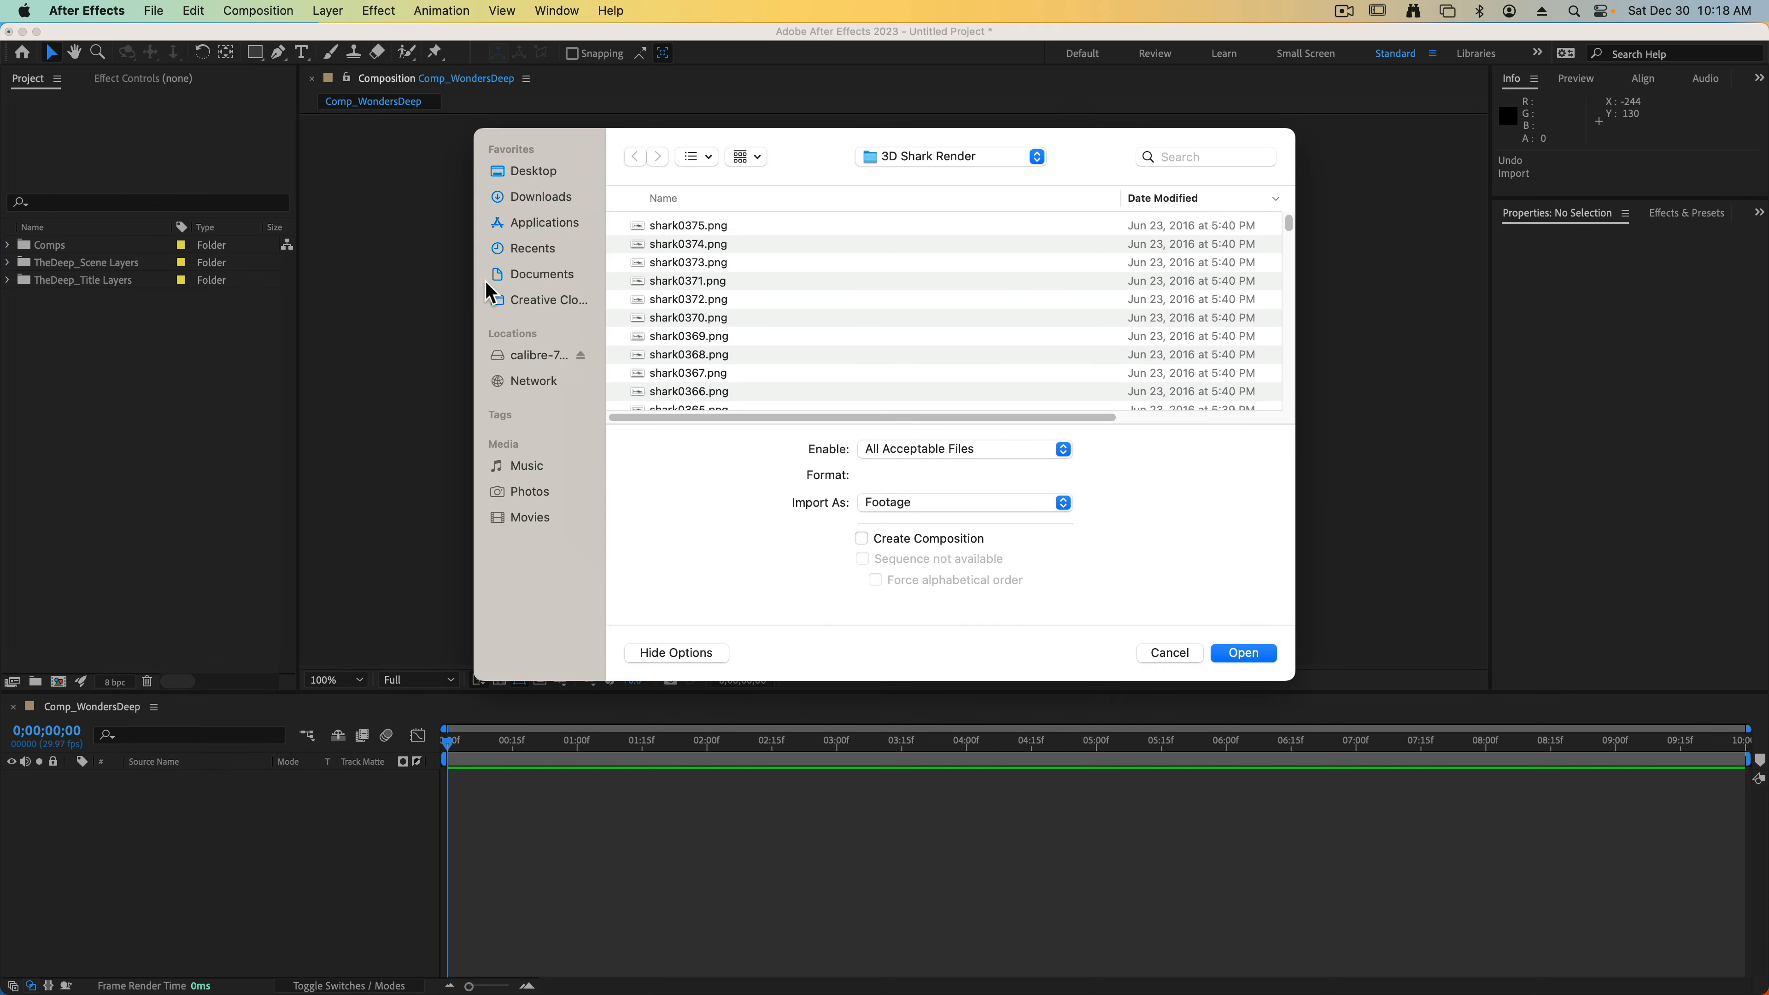
left_click(1007, 168)
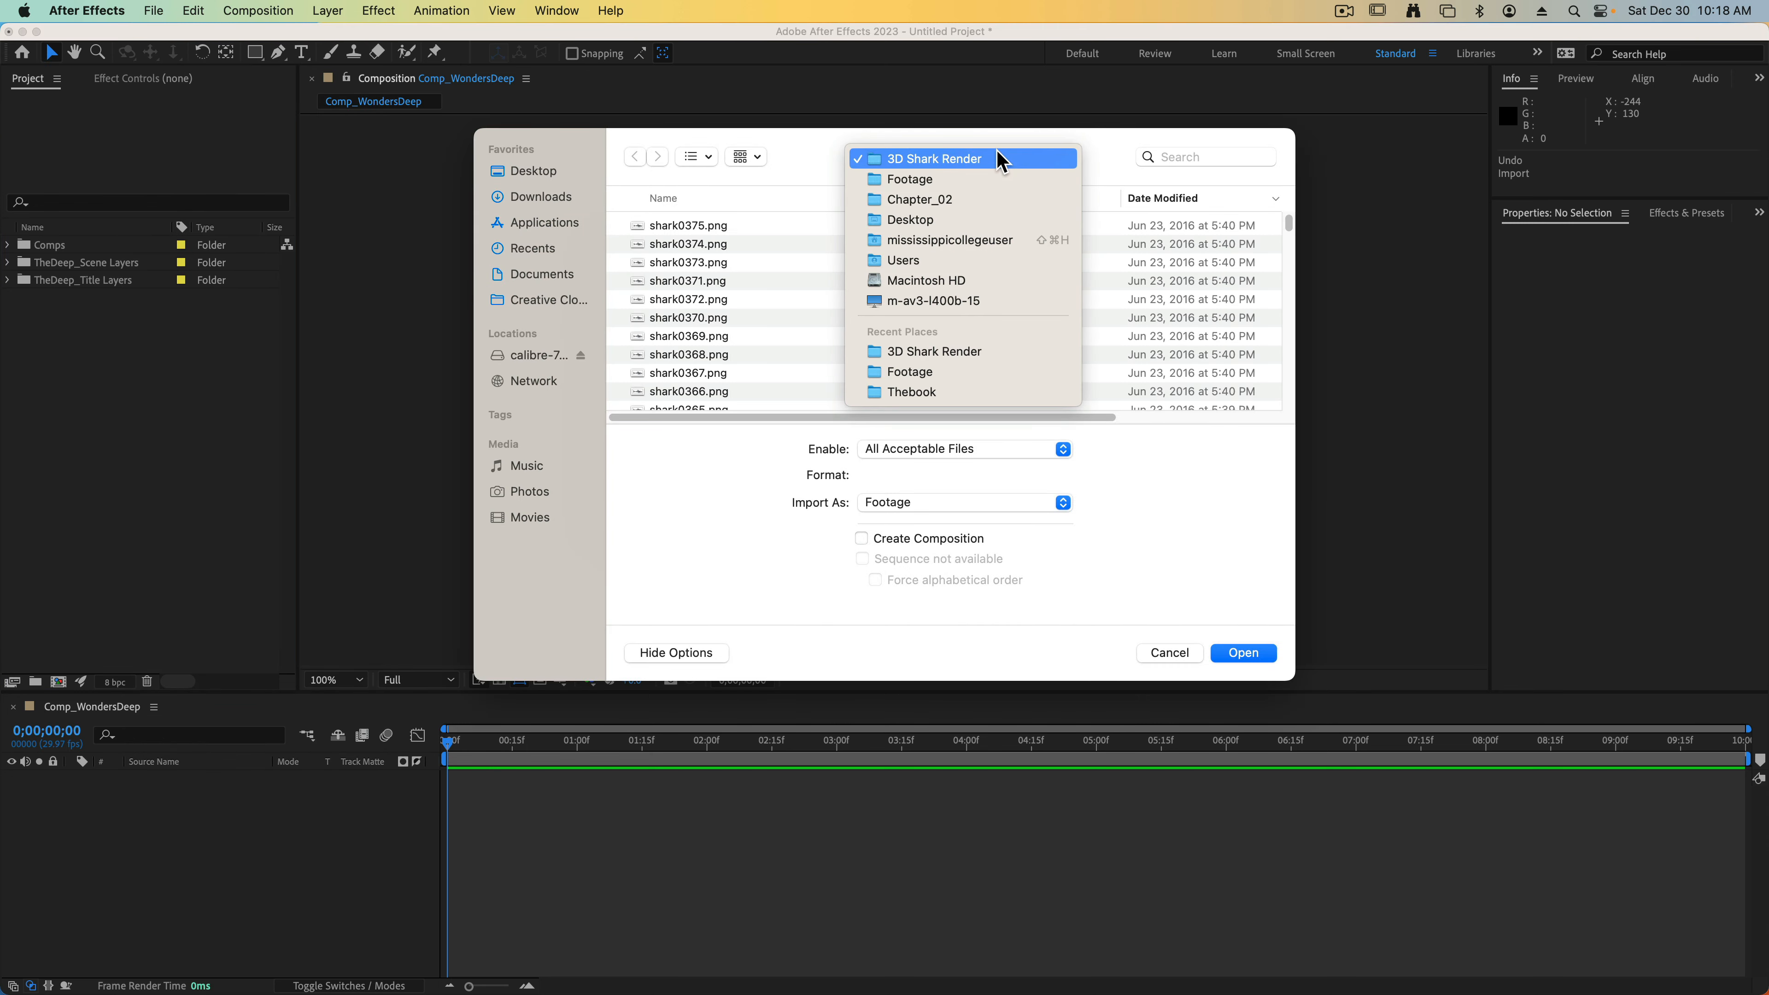
left_click(940, 164)
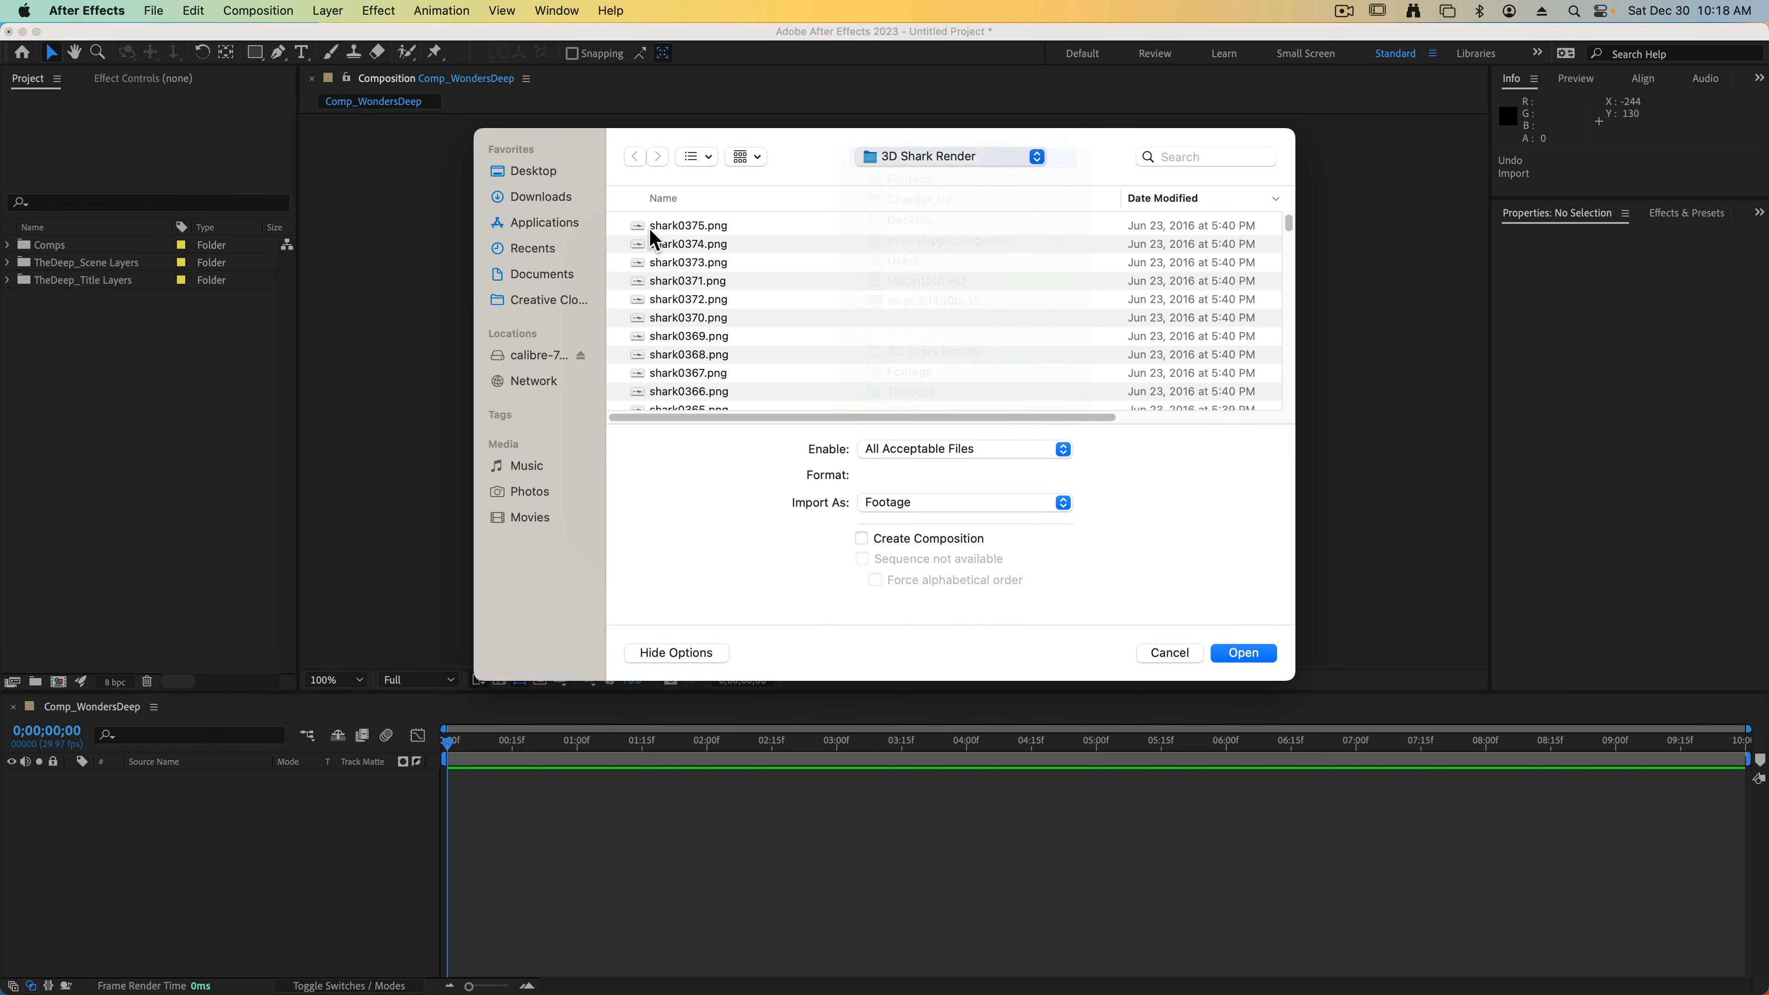
left_click(781, 262)
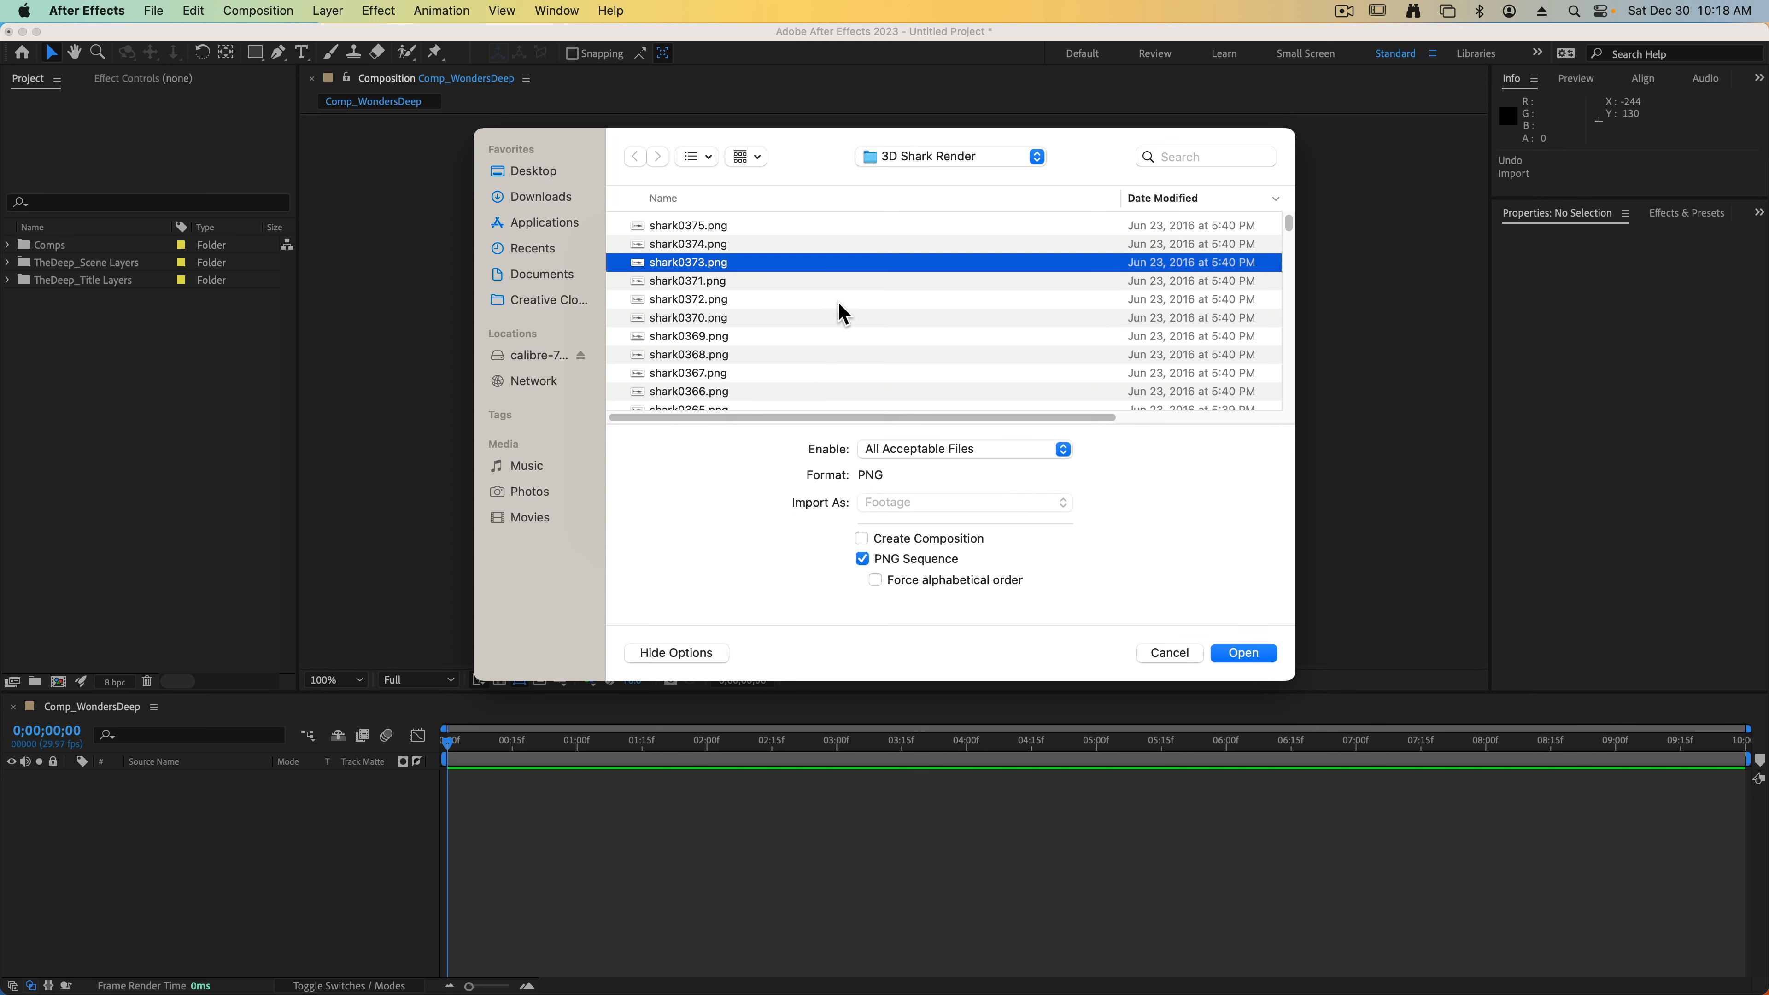
key("super+a")
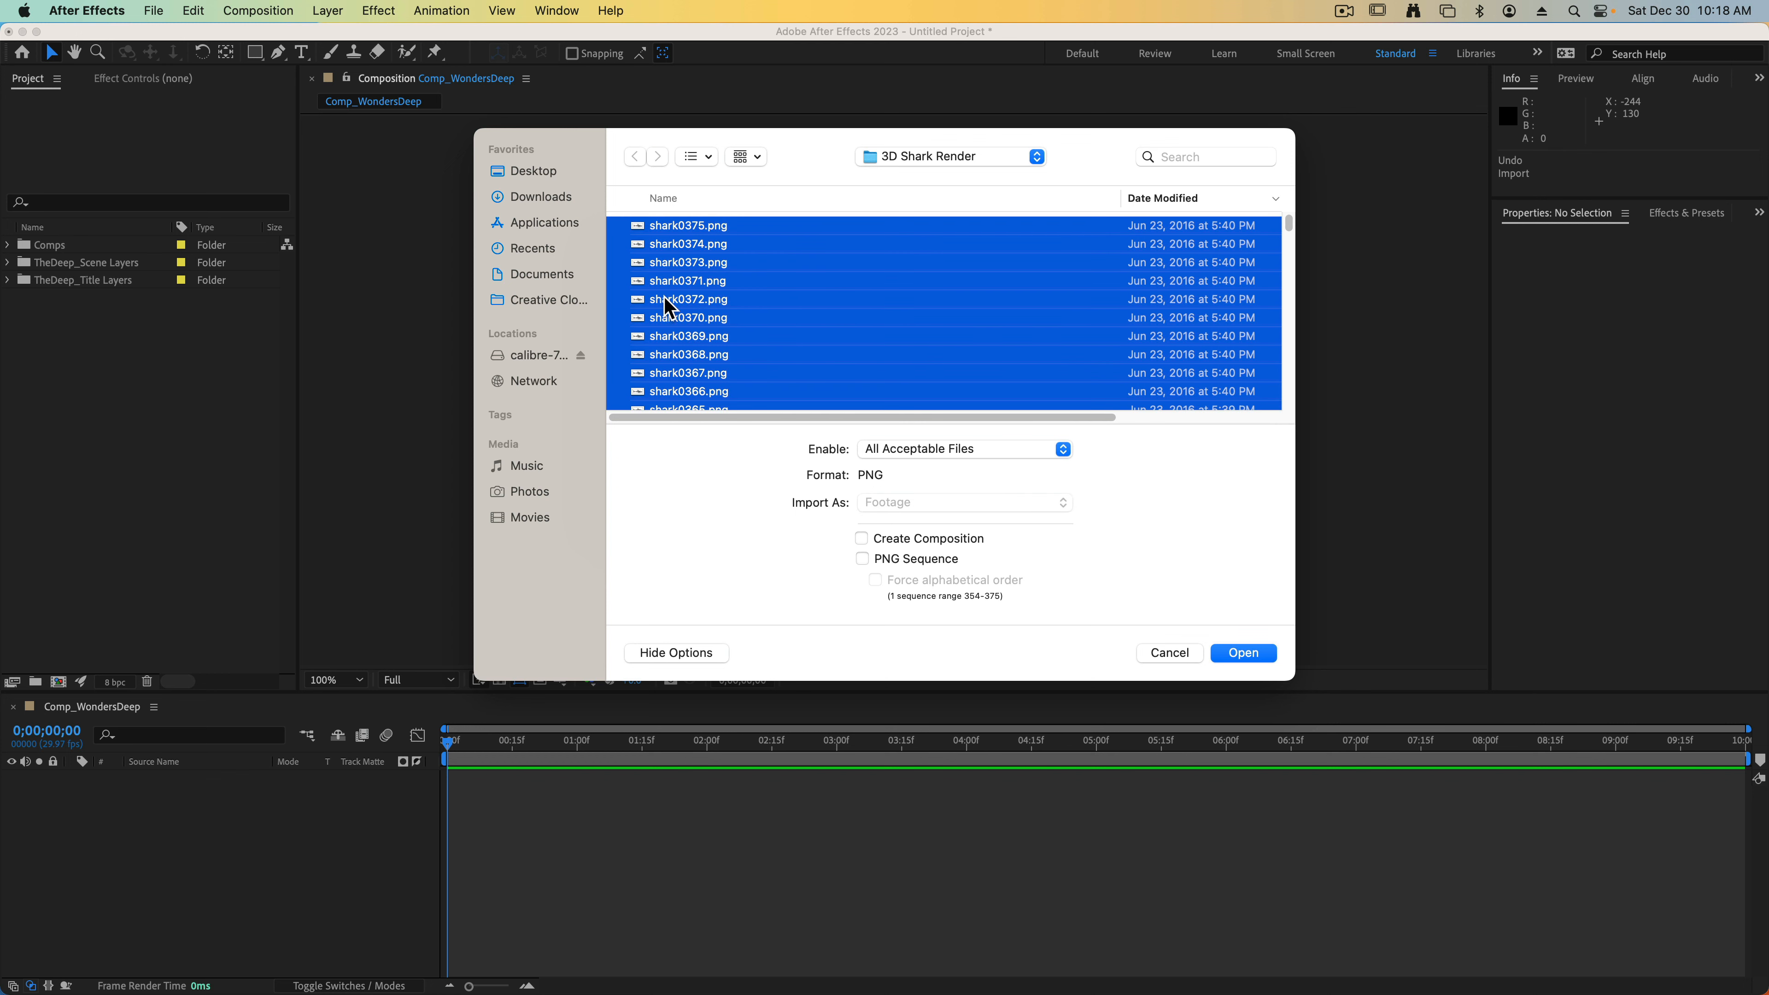
scroll(770, 310, "down", 10)
scroll(770, 310, "up", 10)
left_click_drag(1290, 237, 1187, 545)
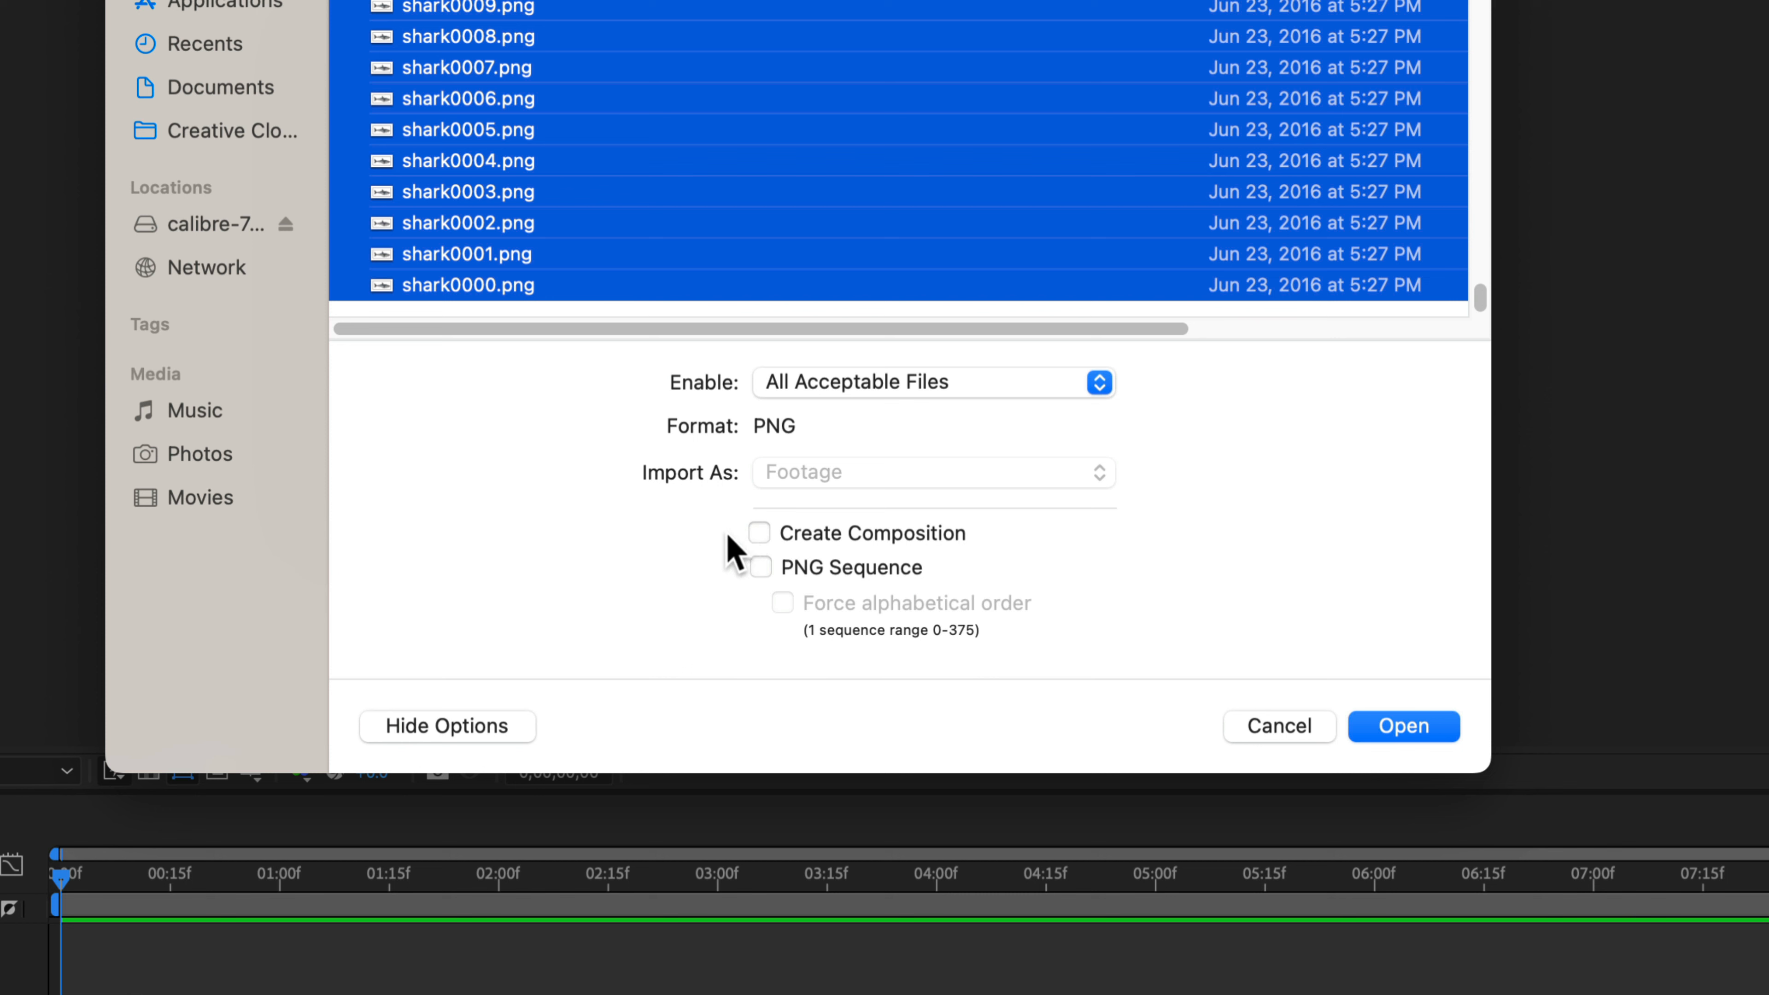
left_click(862, 558)
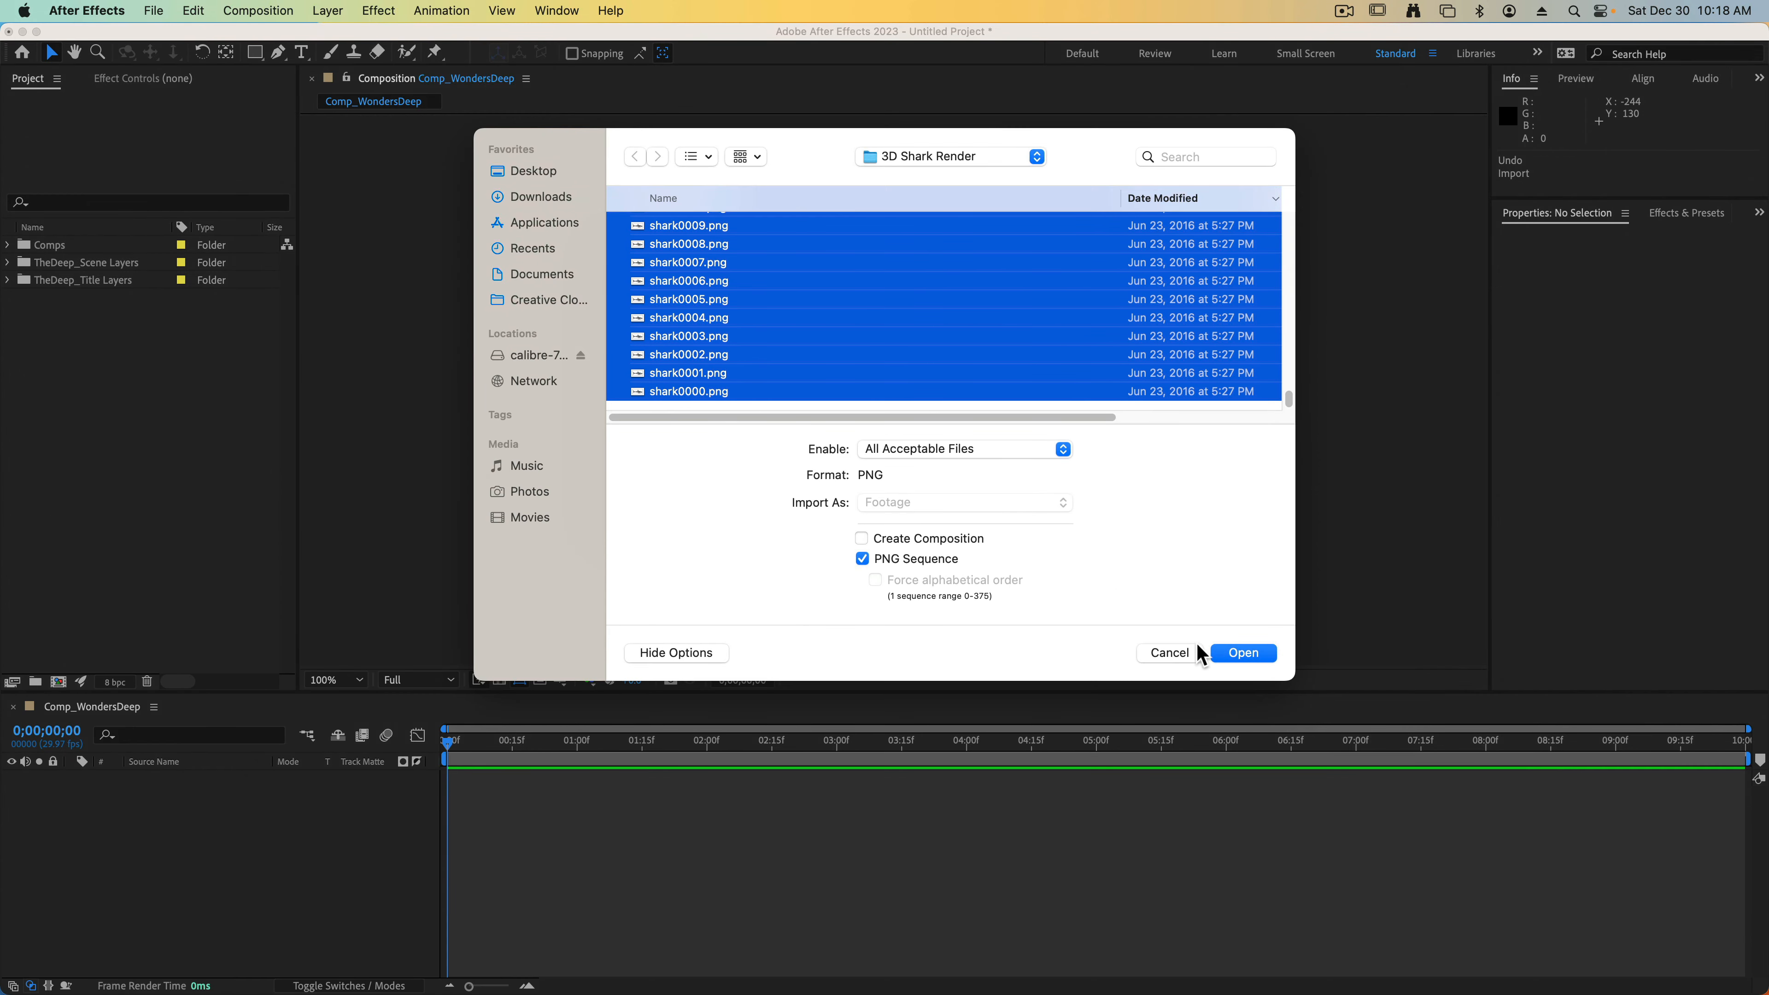
left_click(1253, 650)
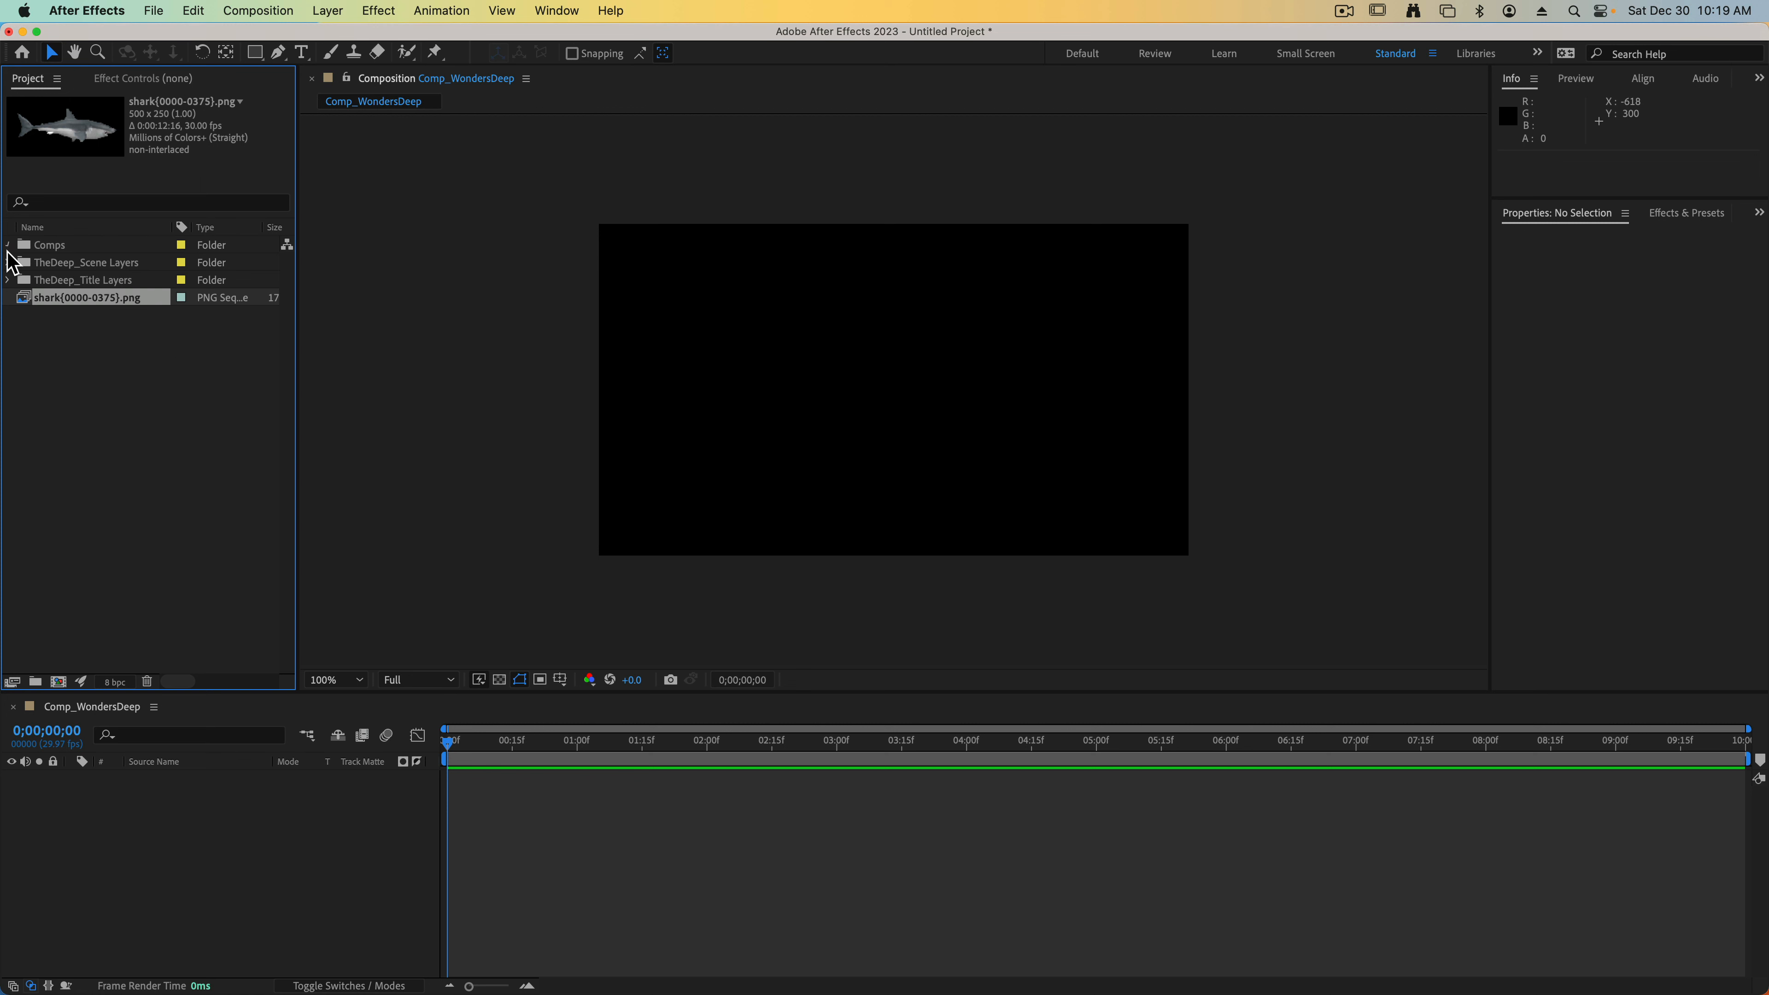
Step: Open the TheDeep_Scene composition from the Comps folder and select its fish layer
left_click(8, 247)
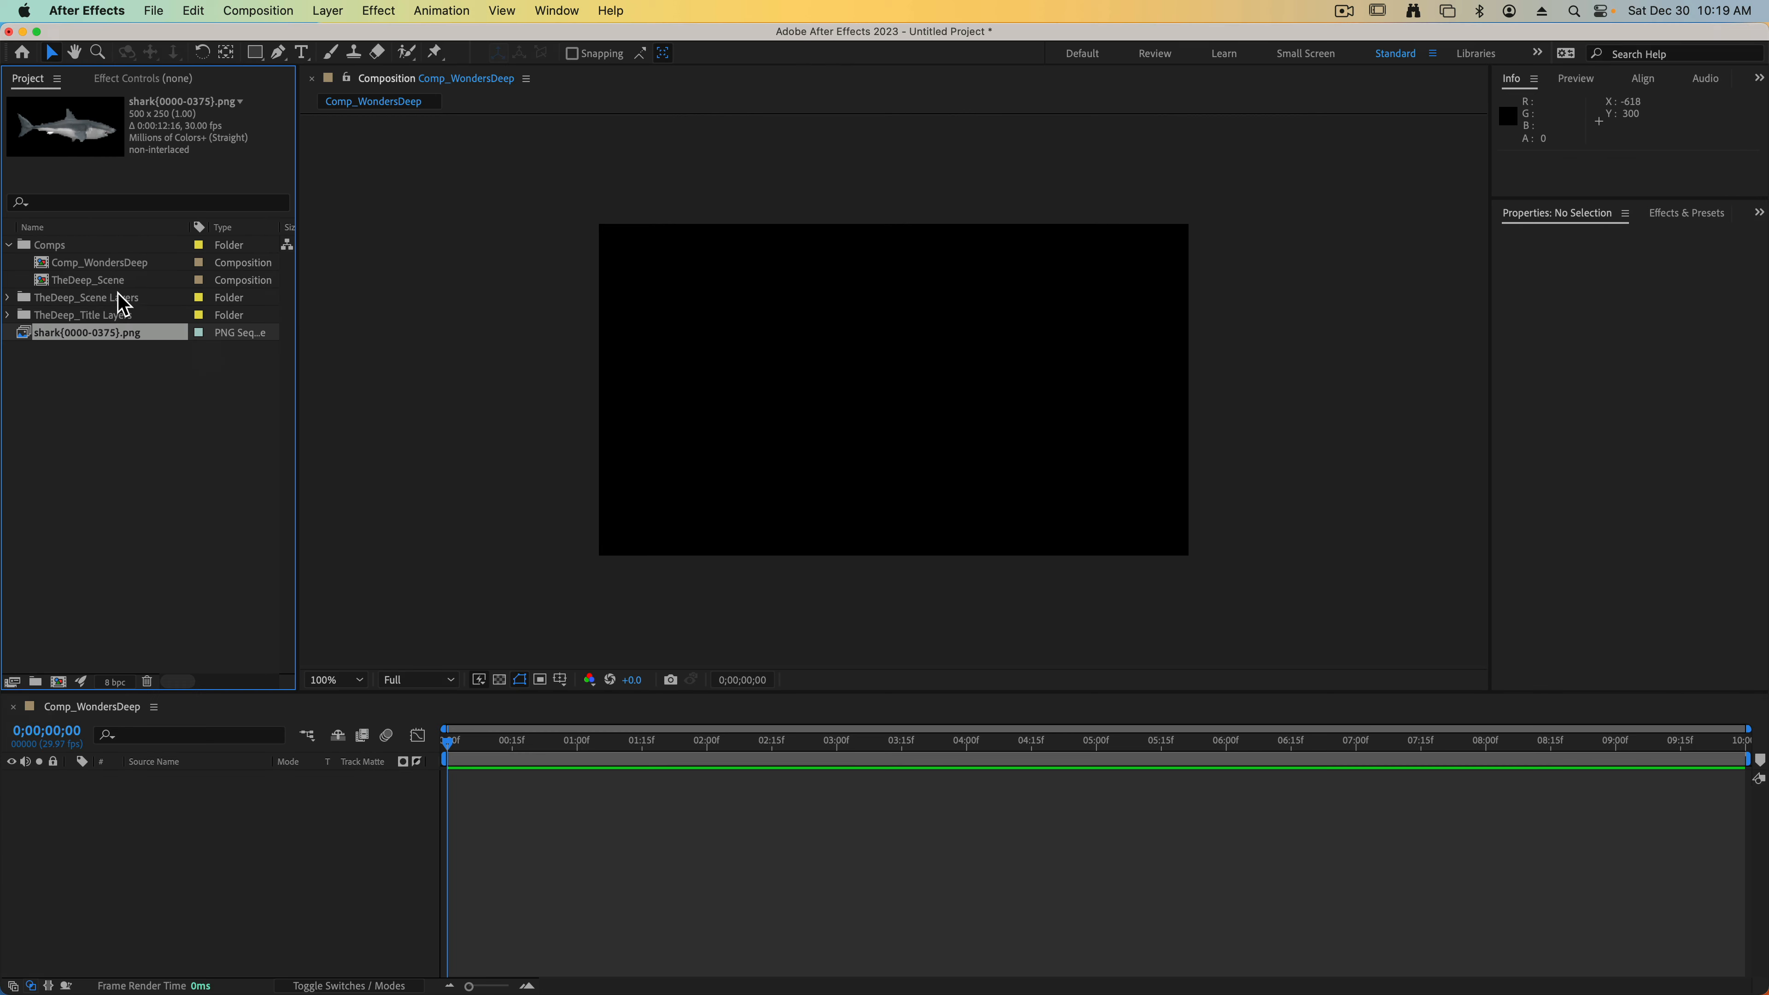
left_click(86, 282)
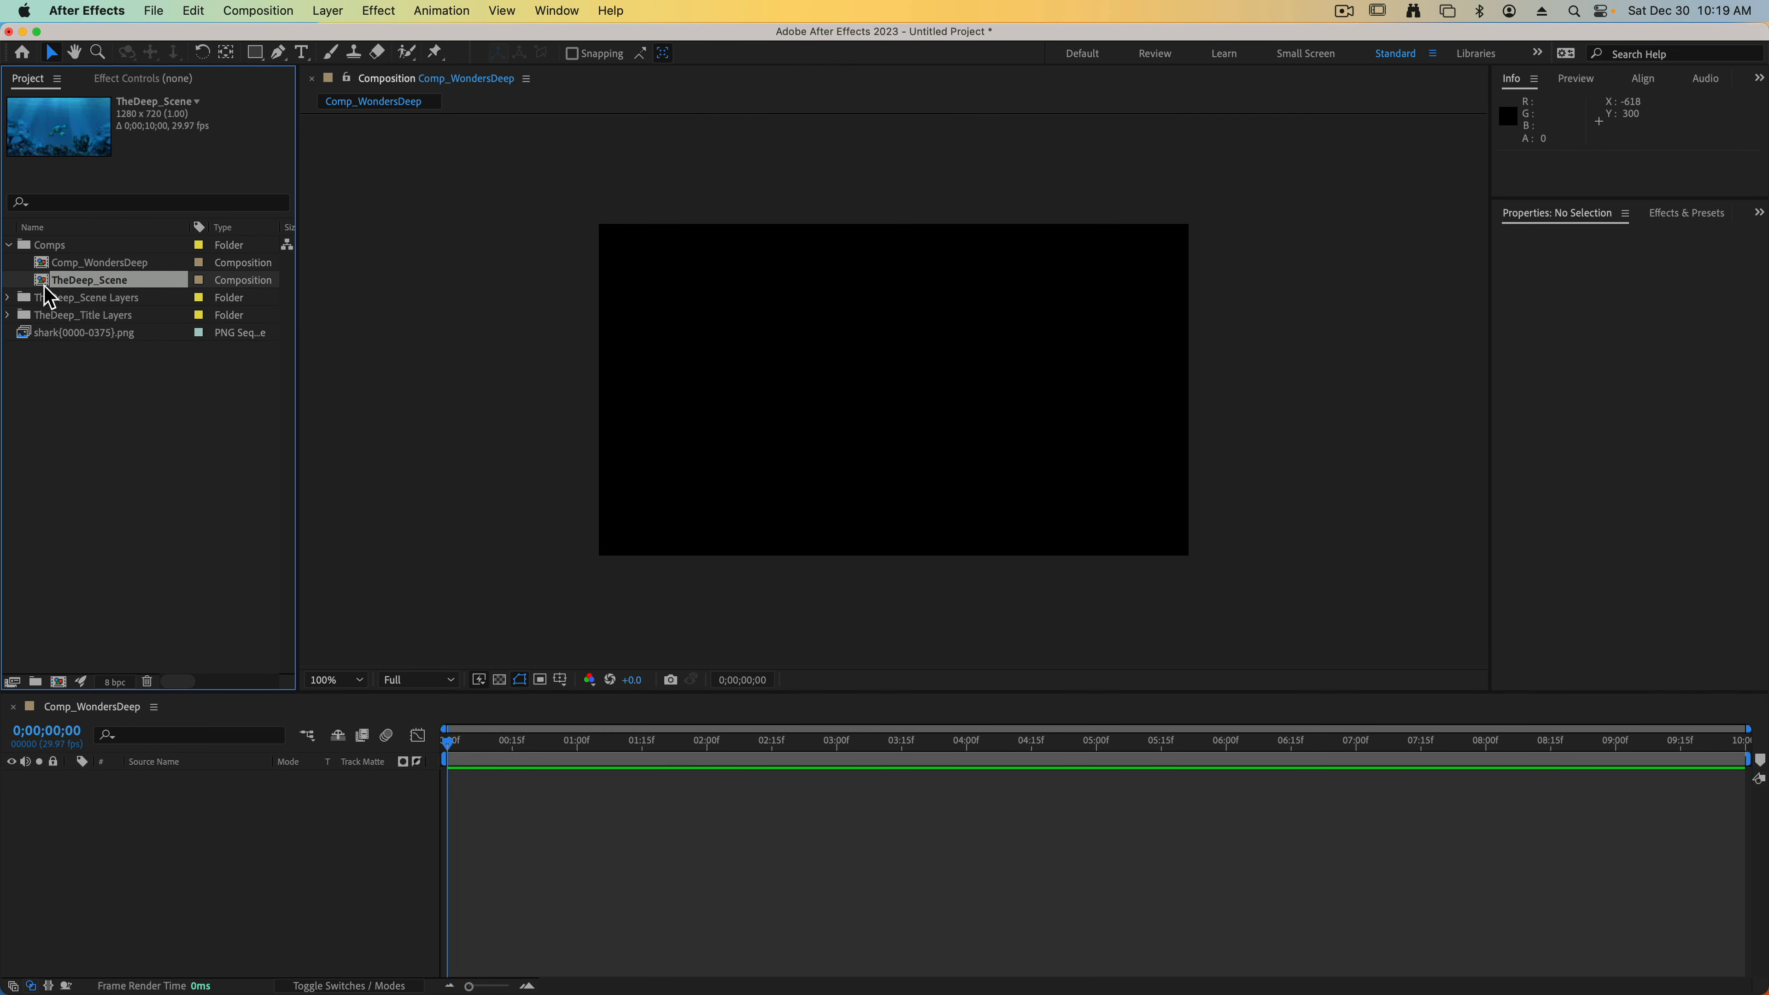
double_click(44, 282)
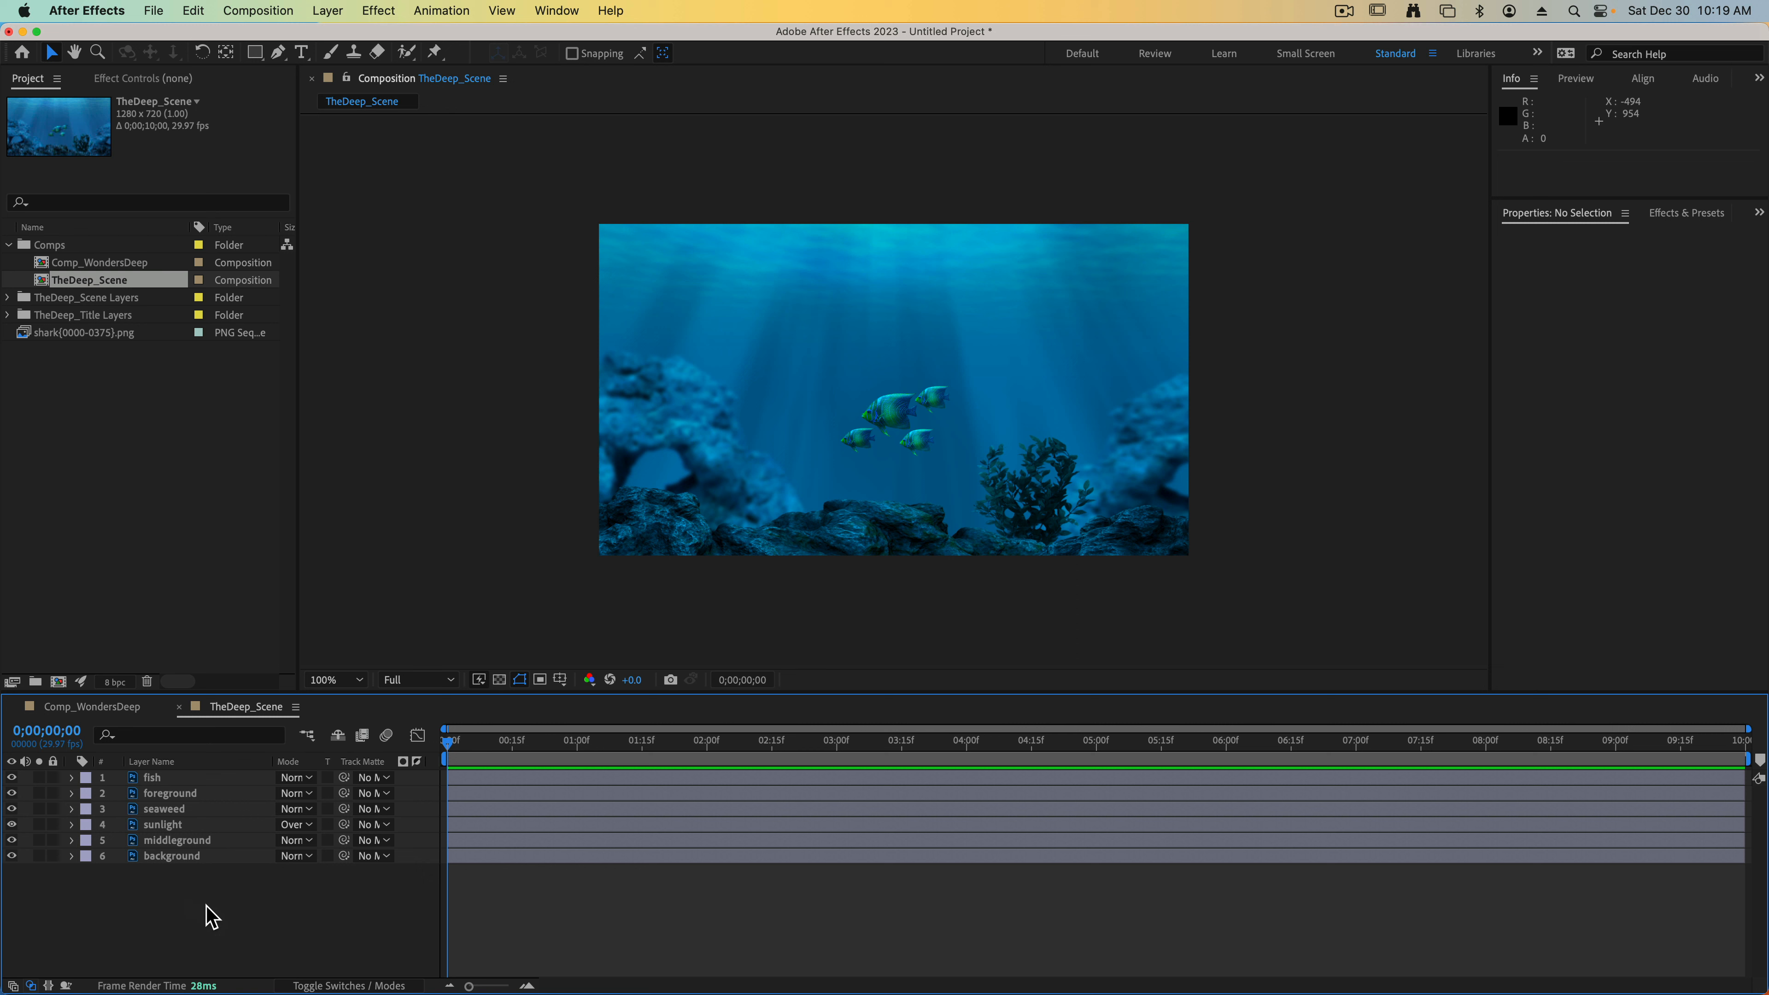
left_click(150, 778)
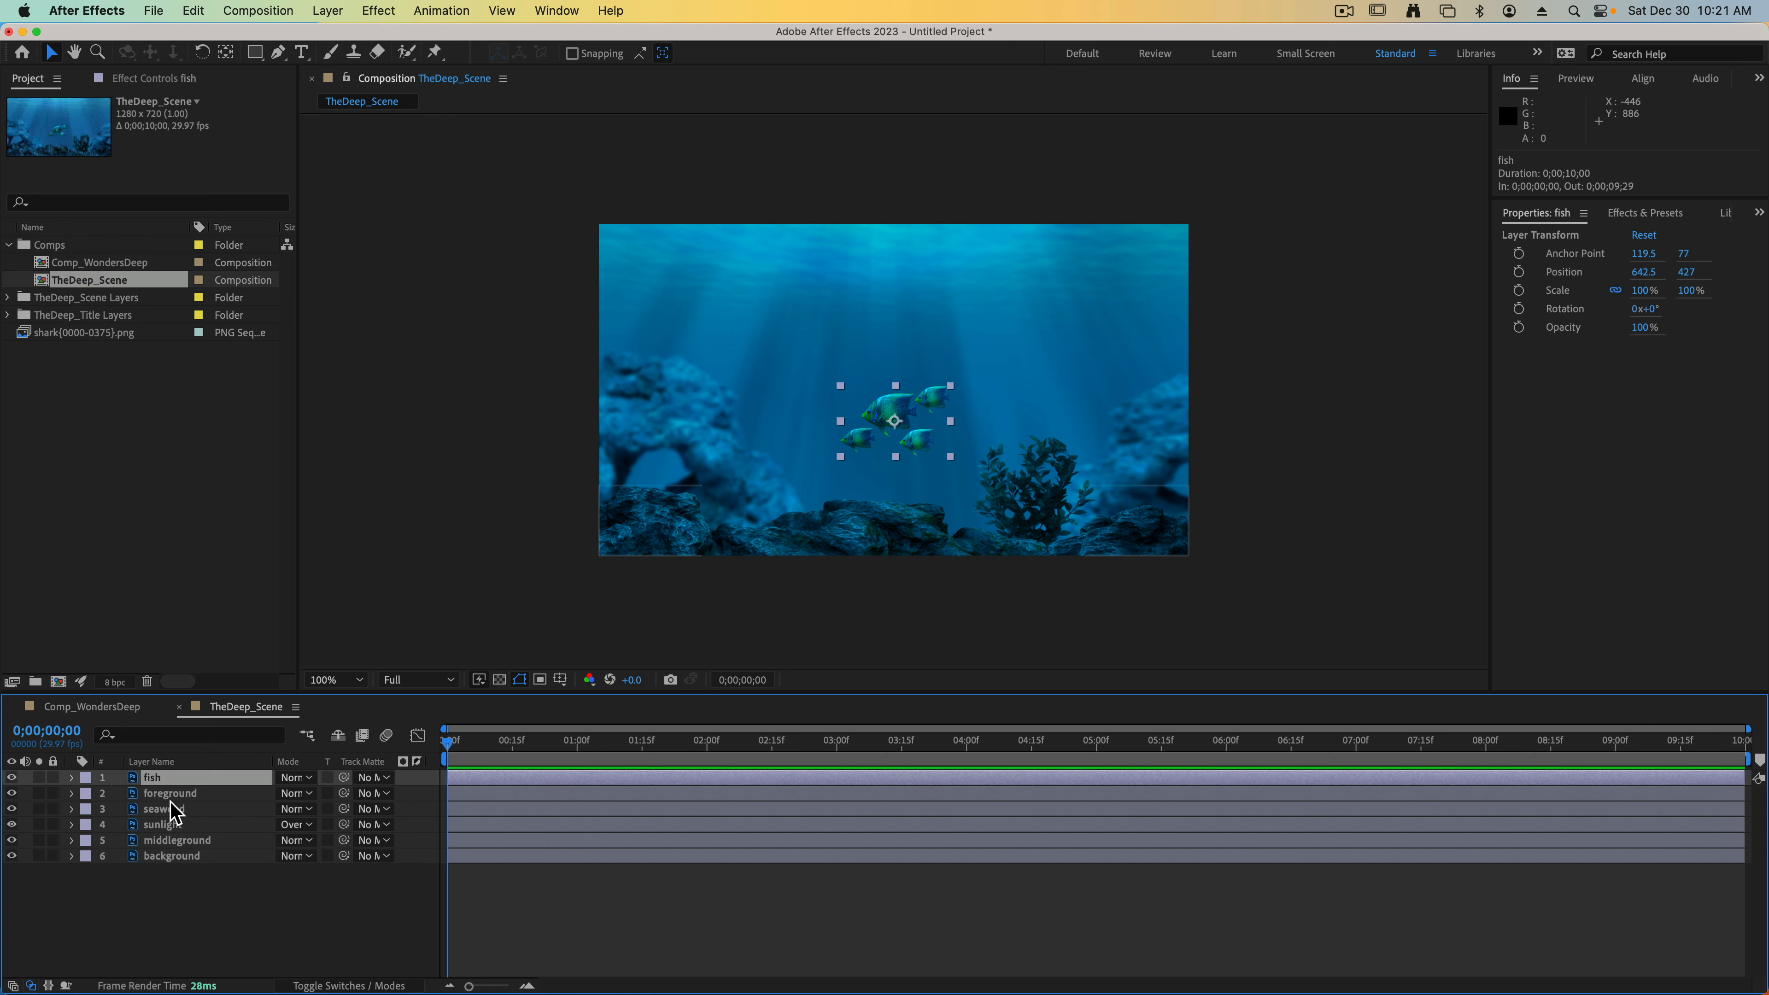
Step: Select the seaweed, middleground, background and fish layers in turn, try moving the fish slightly down in the scene, and undo the move
left_click(167, 809)
left_click(180, 840)
left_click(175, 855)
left_click(153, 777)
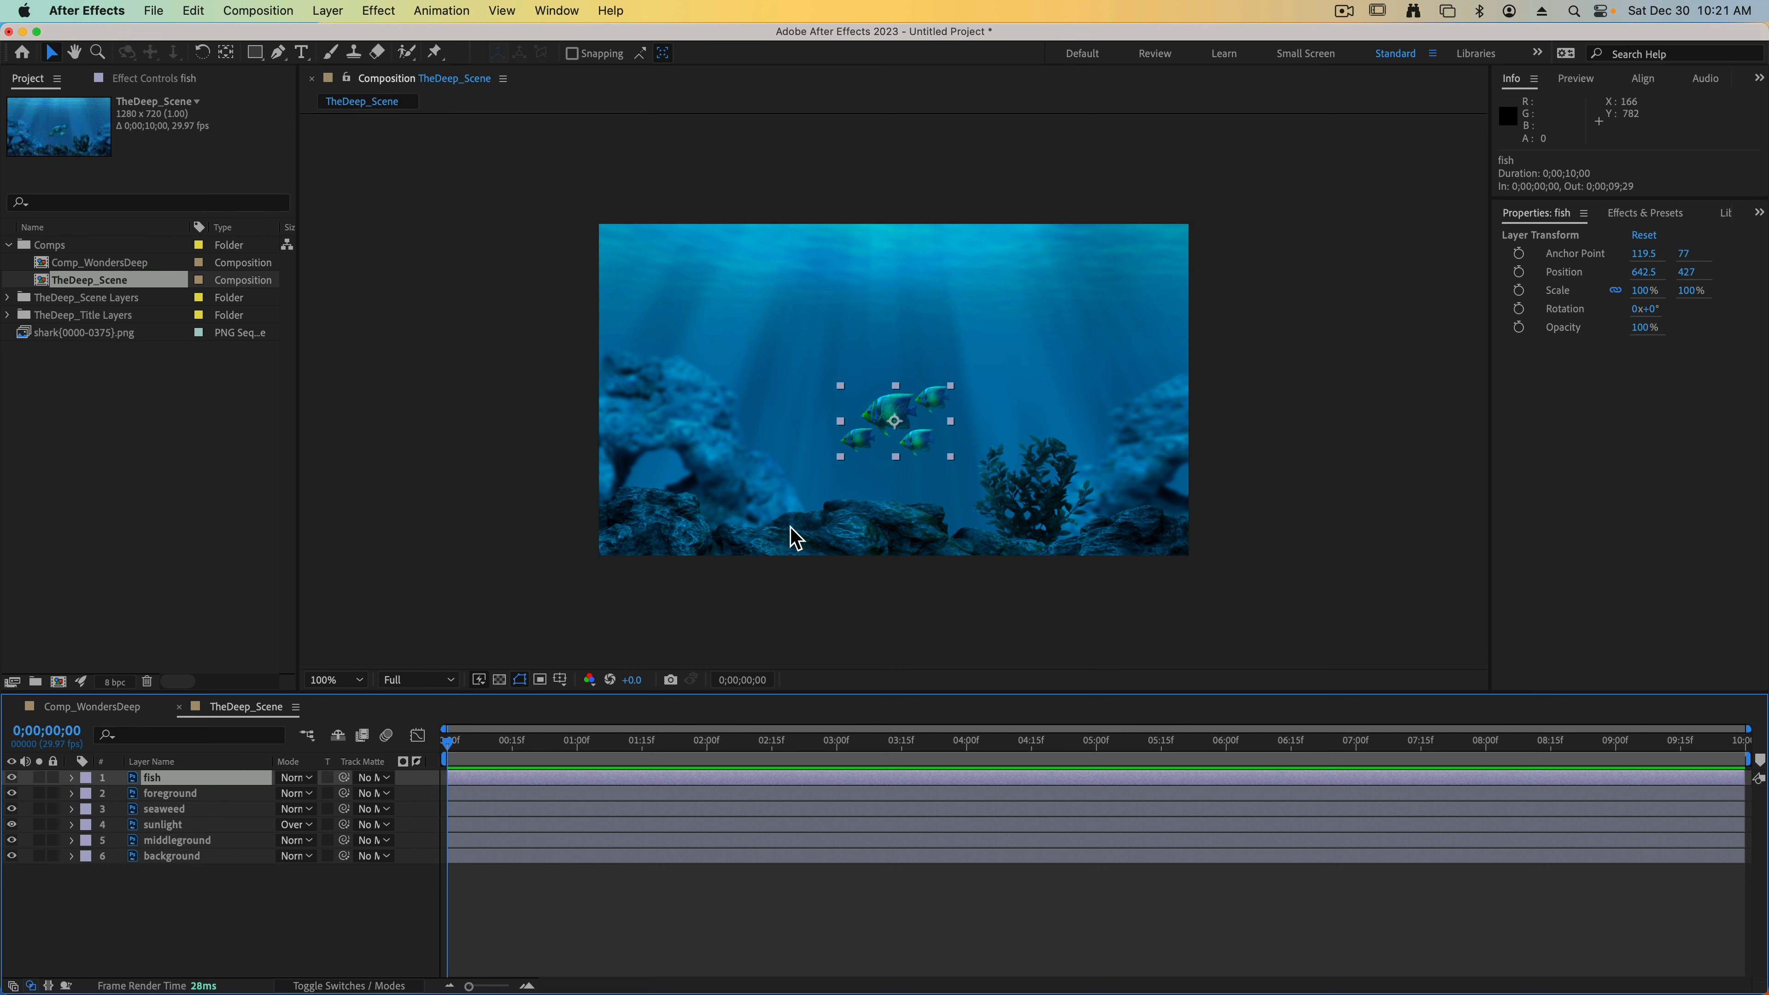
mouse_move(913, 407)
left_mouse_down()
mouse_move(933, 348)
mouse_move(1041, 467)
mouse_move(926, 432)
left_mouse_up()
key("super+z")
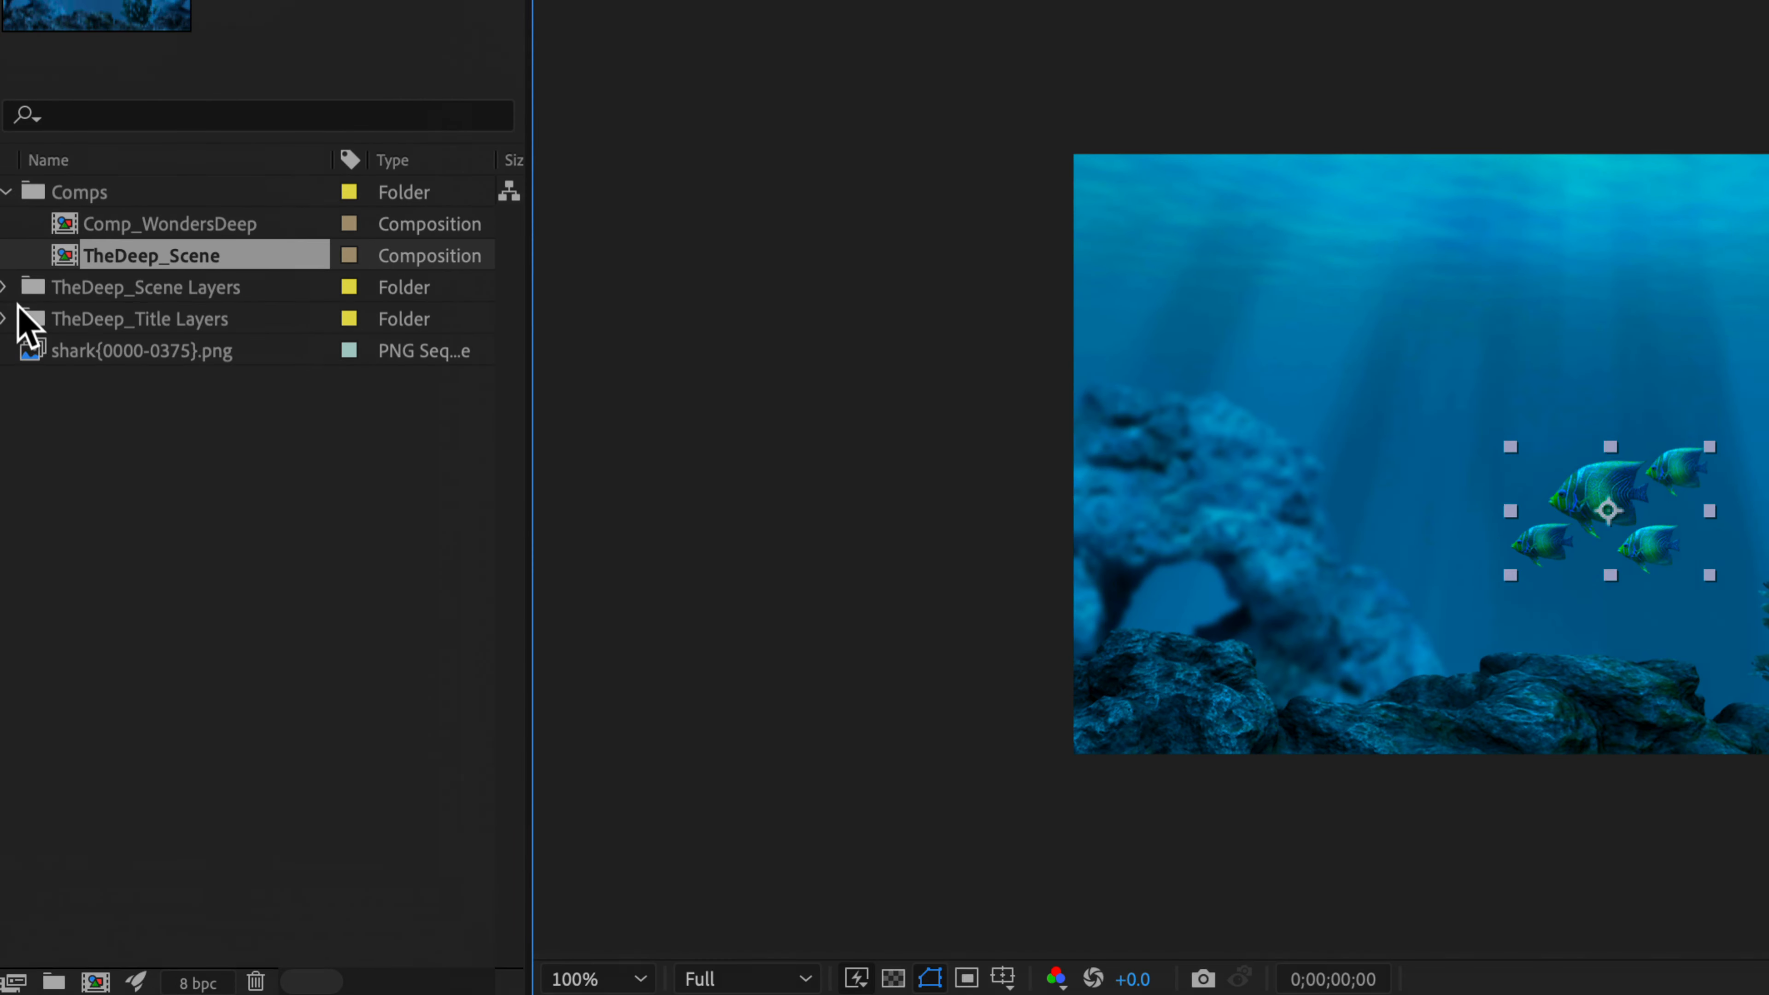
Step: Add all four vector files from the TheDeep_Title Layers folder to TheDeep_Scene, placed between the foreground and seaweed layers
left_click(119, 316)
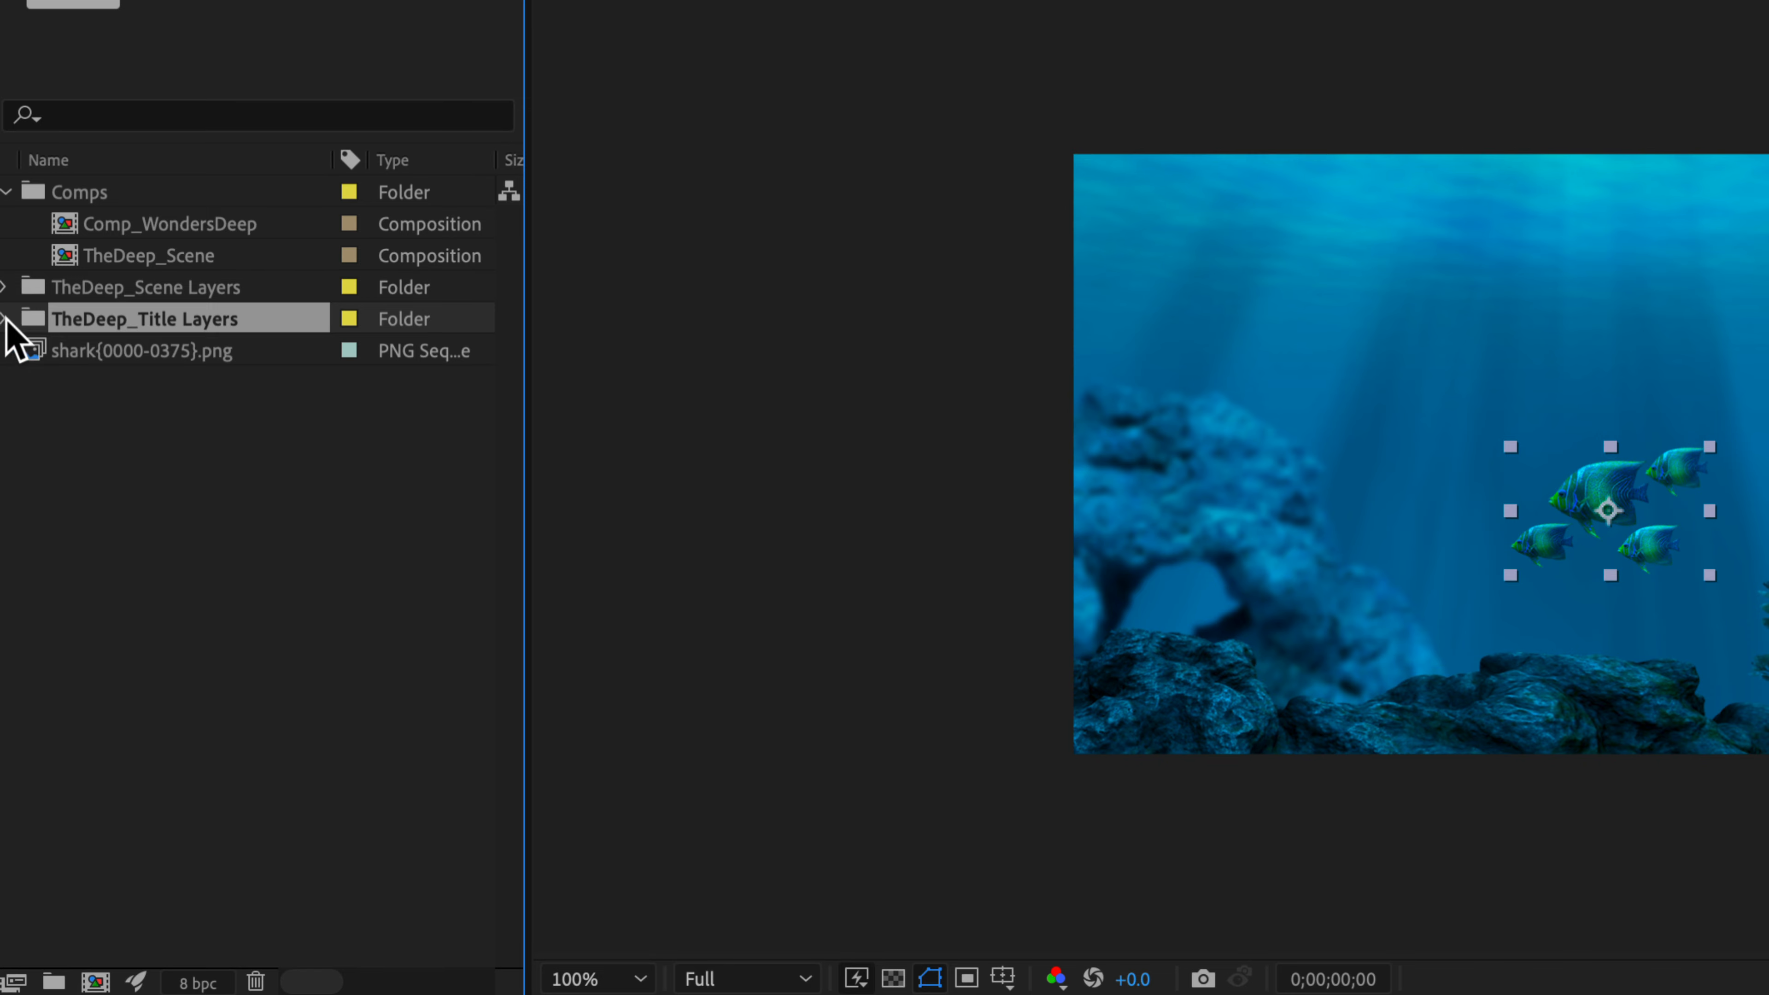
left_click(4, 319)
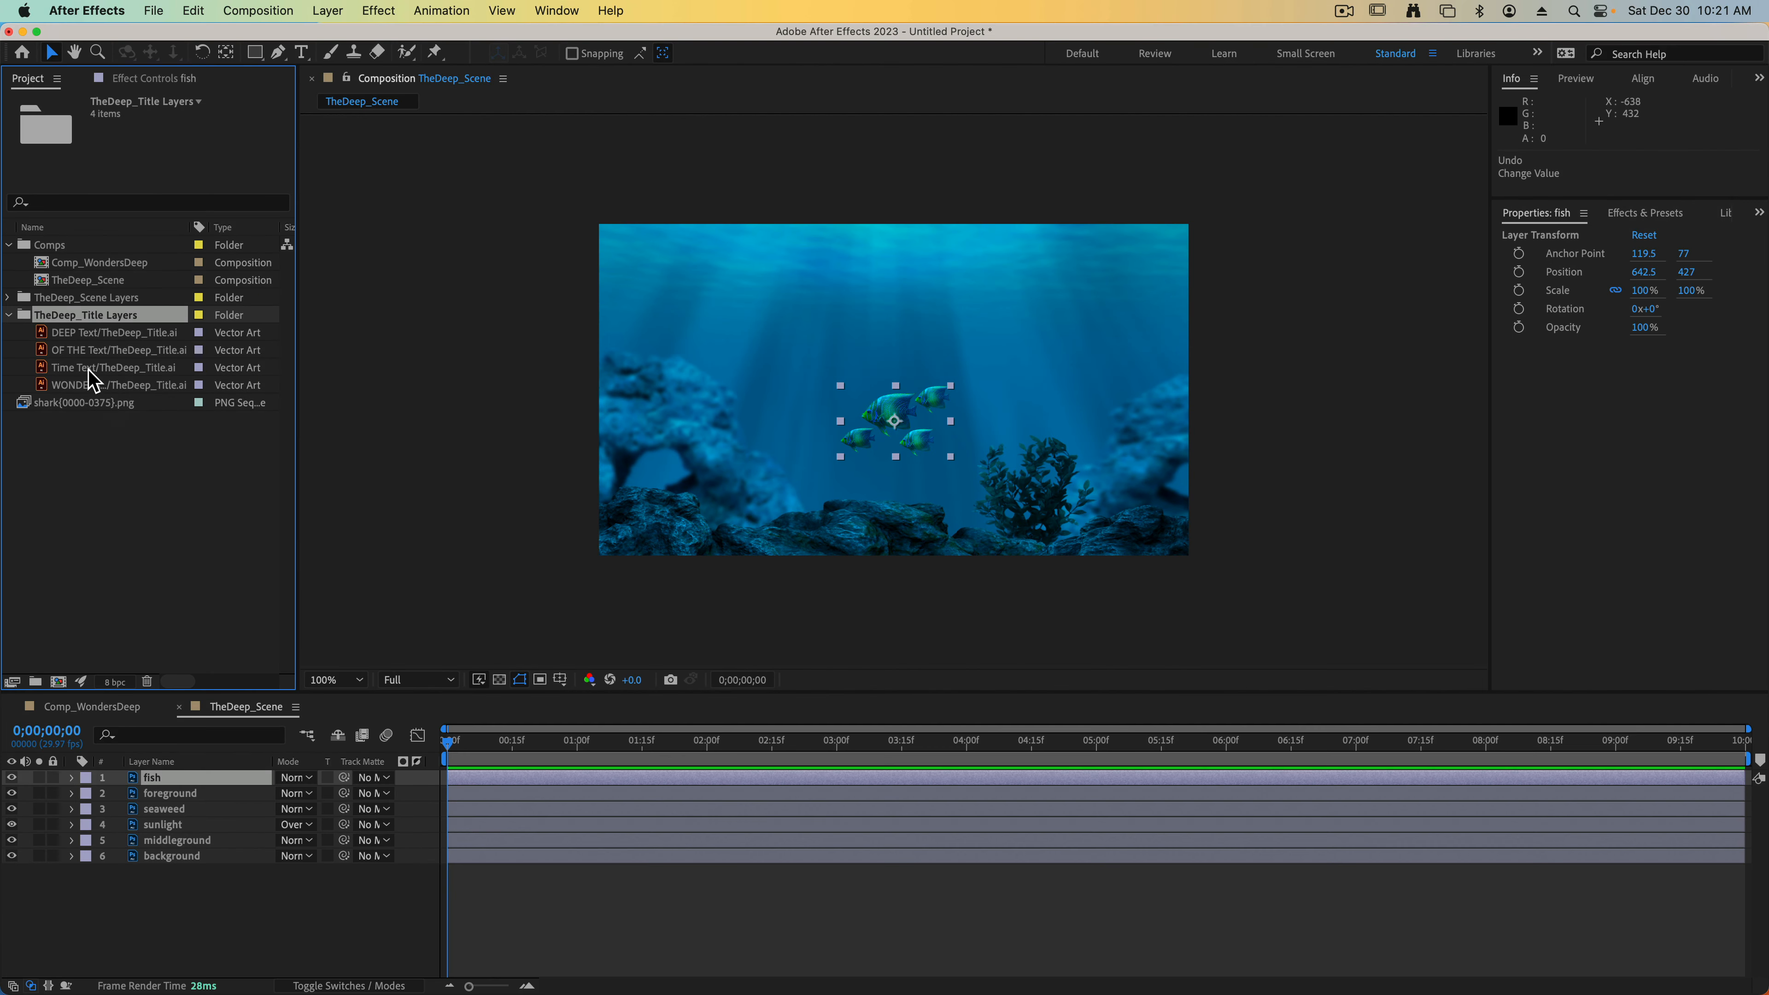
left_click(130, 344)
left_click(70, 385, "shift")
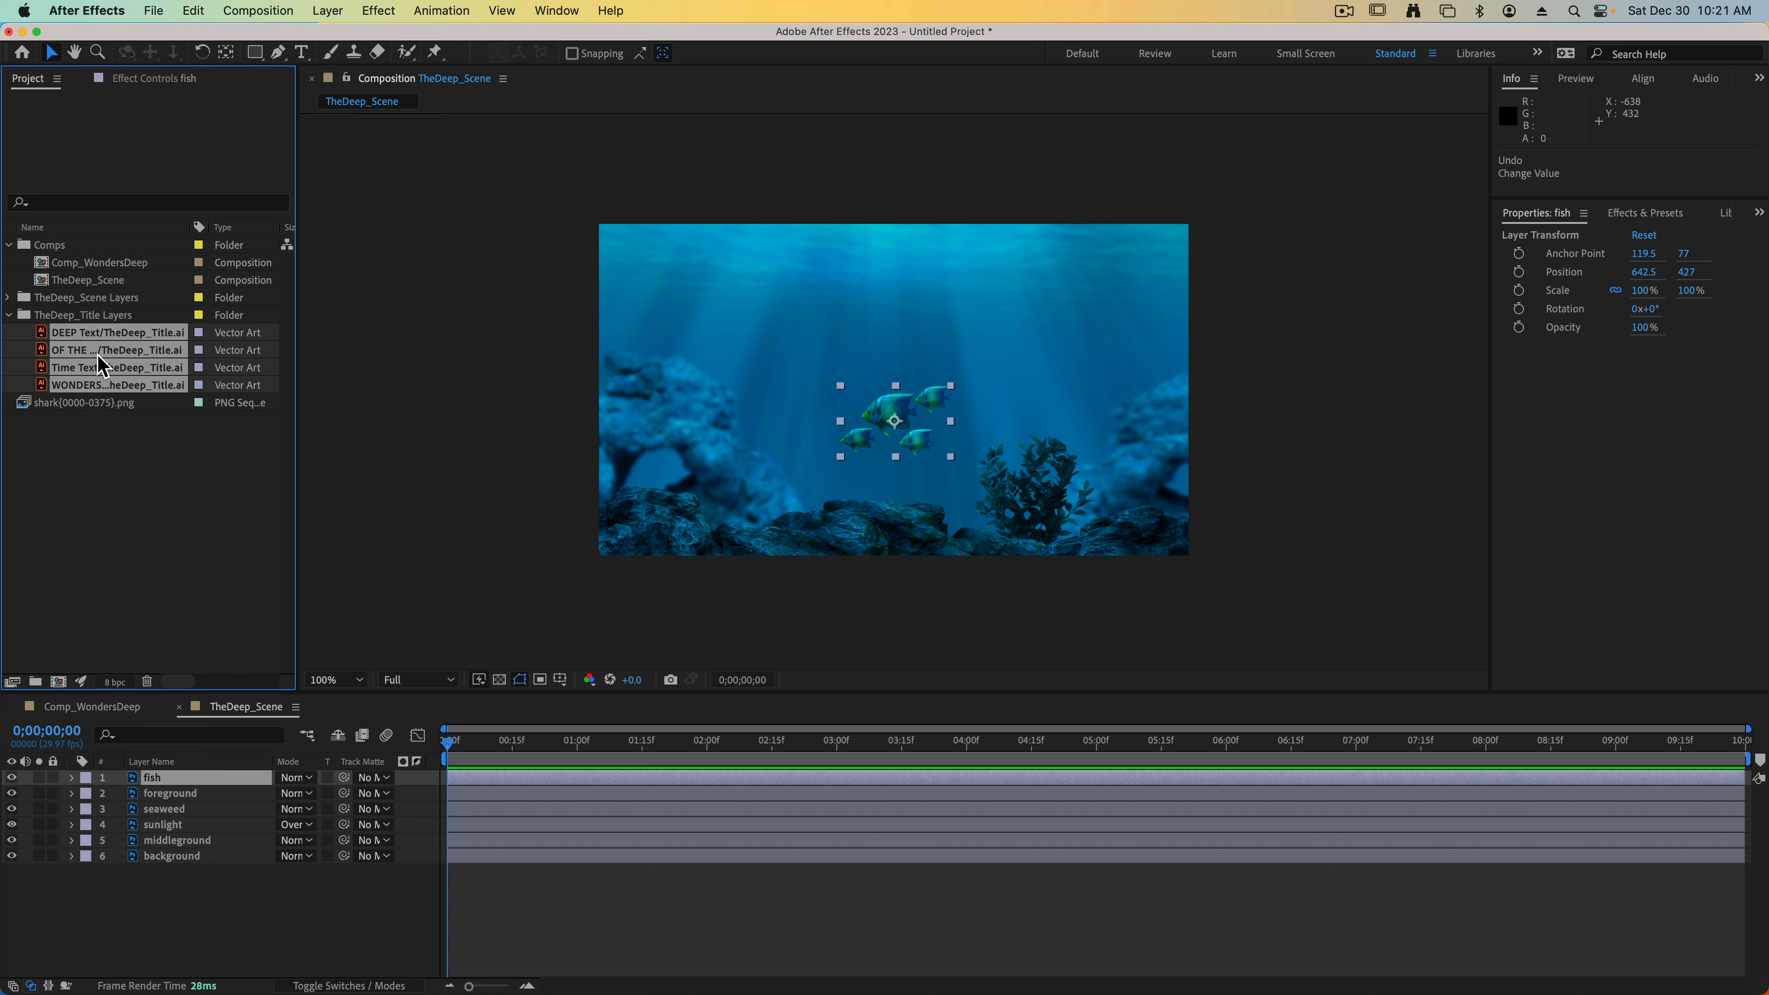
left_click_drag(73, 394, 152, 799)
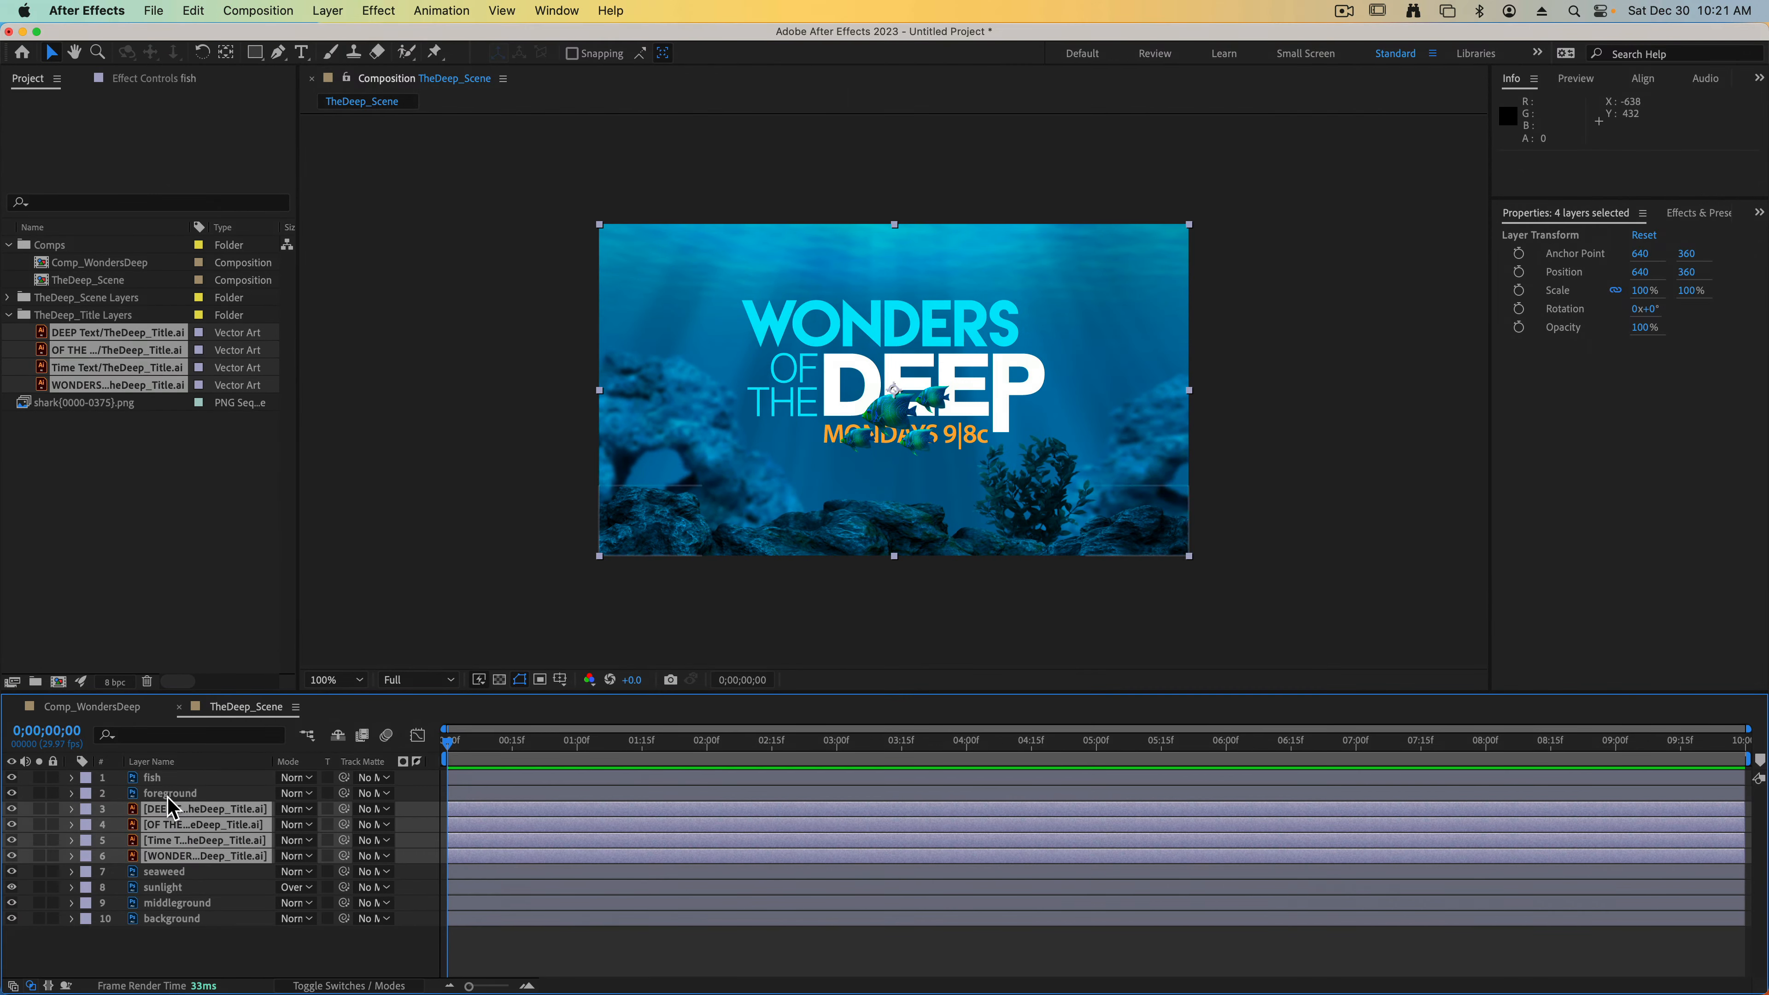
left_click(787, 465)
Step: Add the shark{0000-0375}.png sequence to TheDeep_Scene between the sunlight and middleground layers, and clear the layer selection
left_click(46, 404)
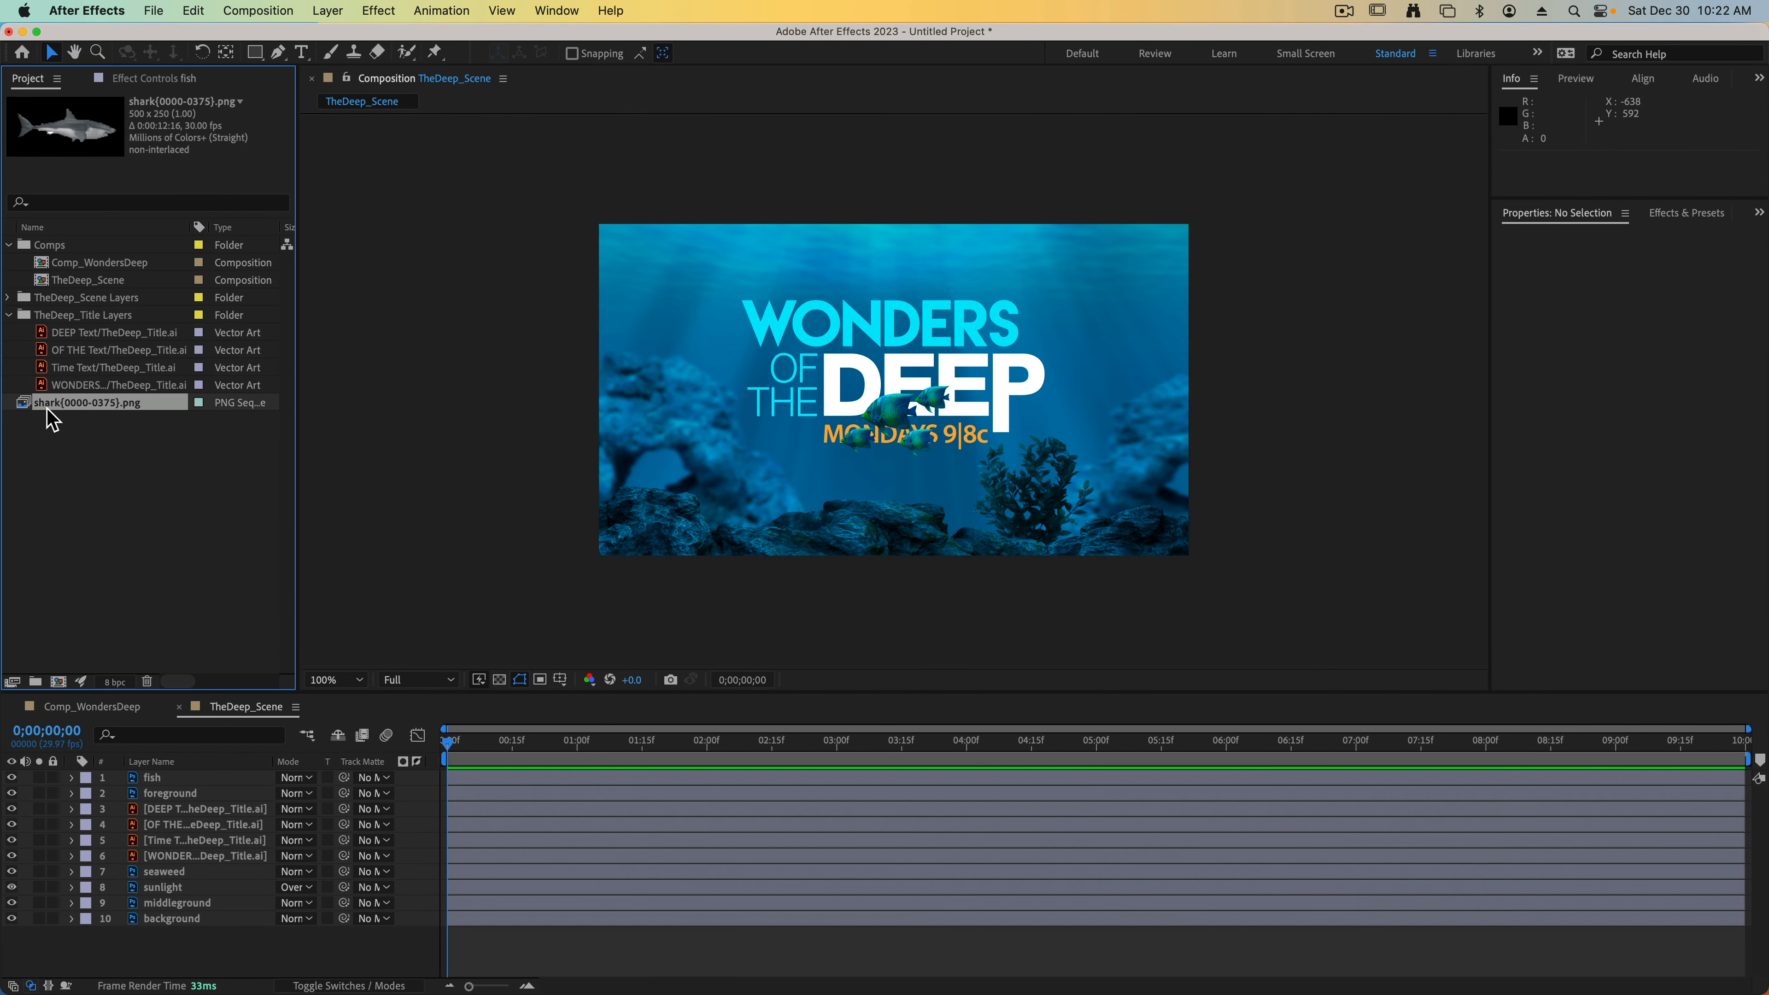
left_click_drag(31, 410, 150, 906)
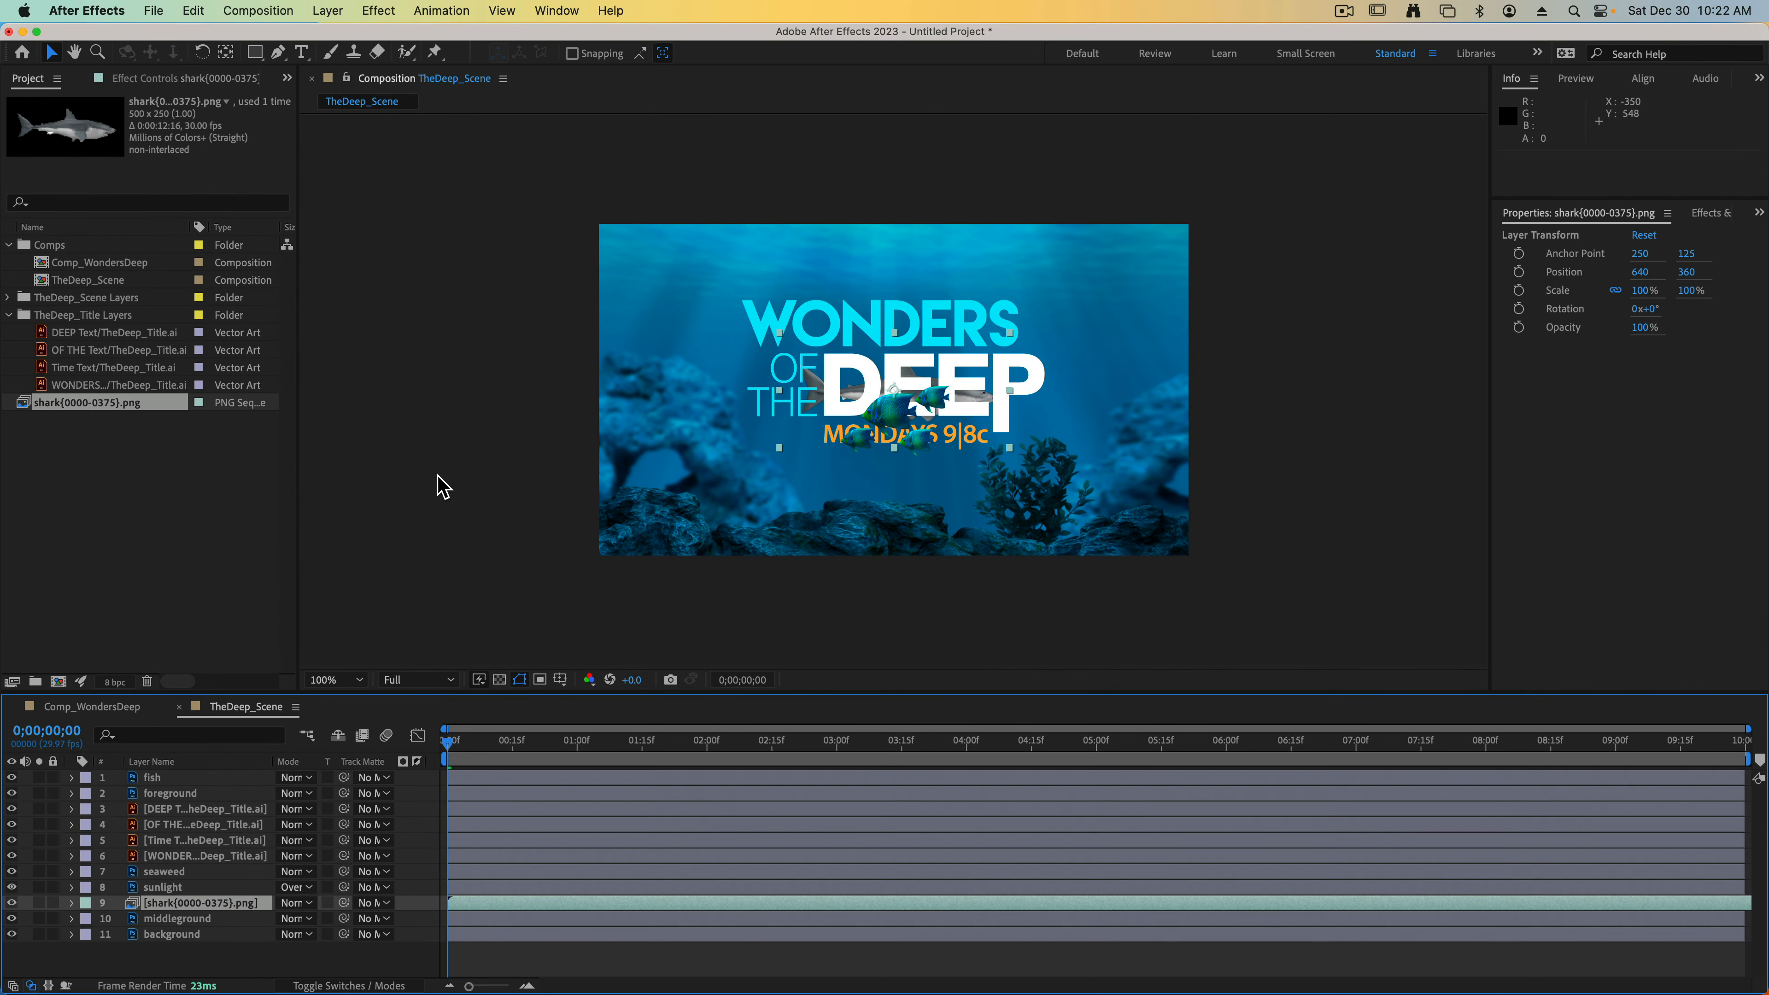
left_click(443, 485)
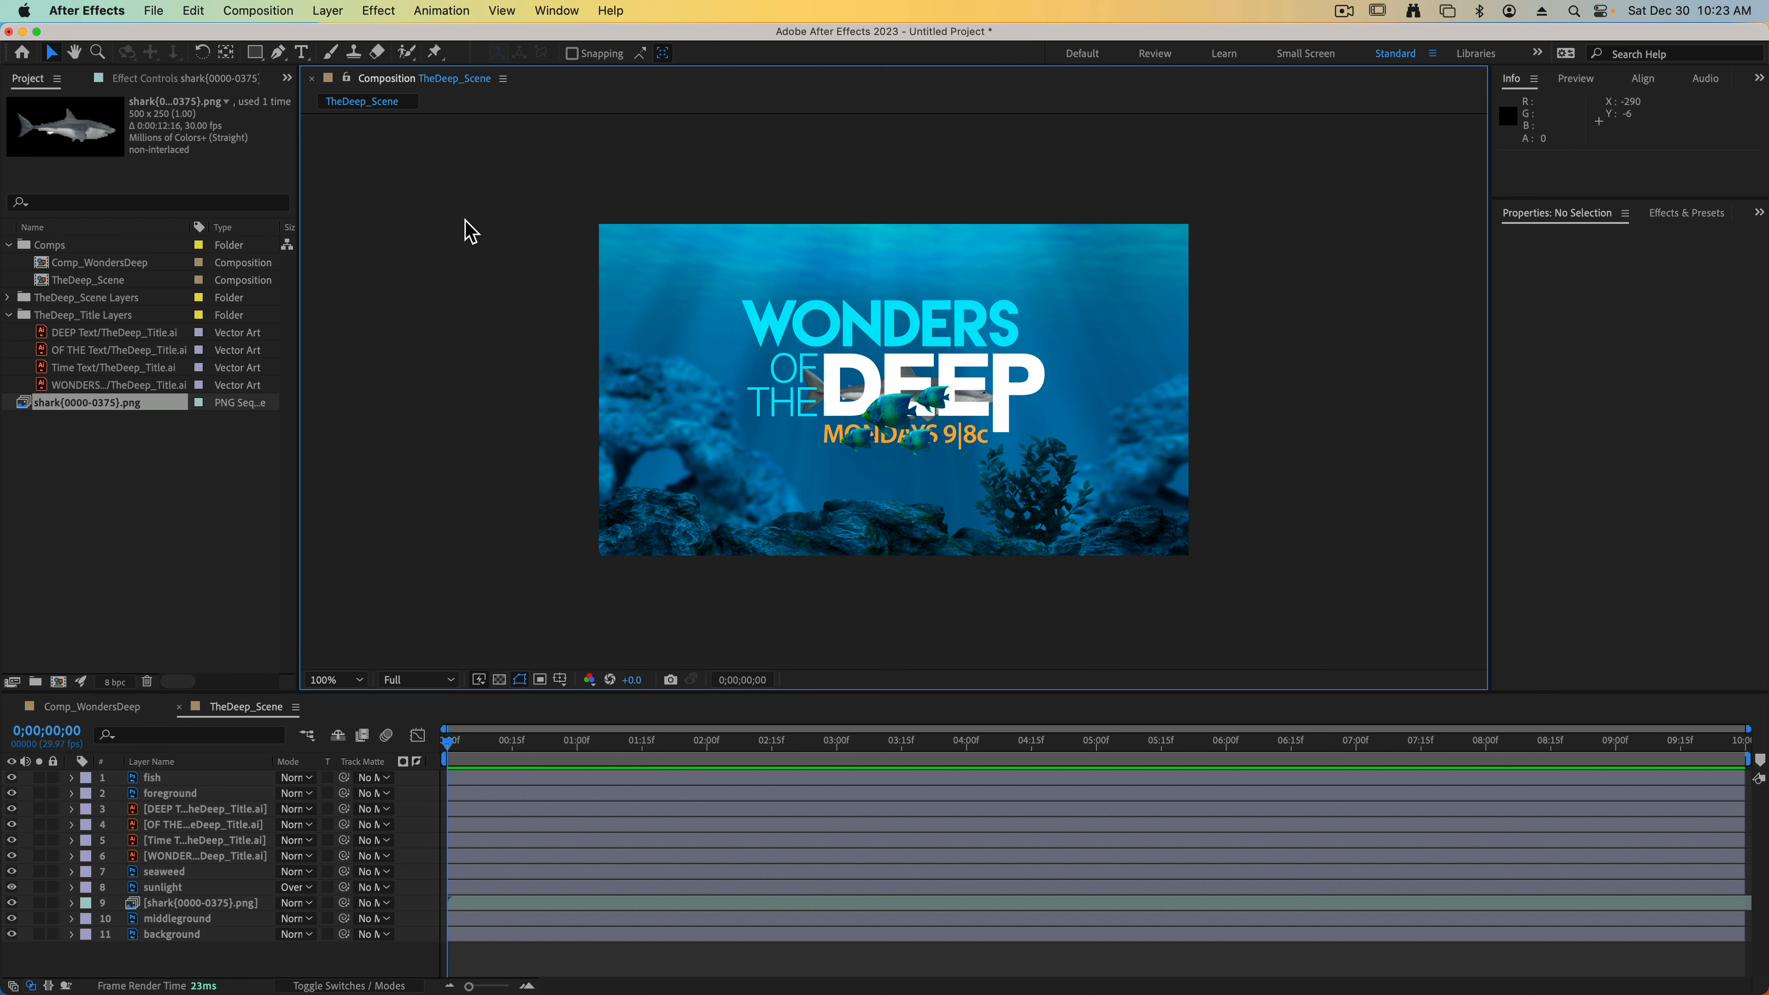
Step: Save the After Effects project in a new Desktop folder named "Wonders Of the Deep" followed by the owner's surname
left_click(159, 10)
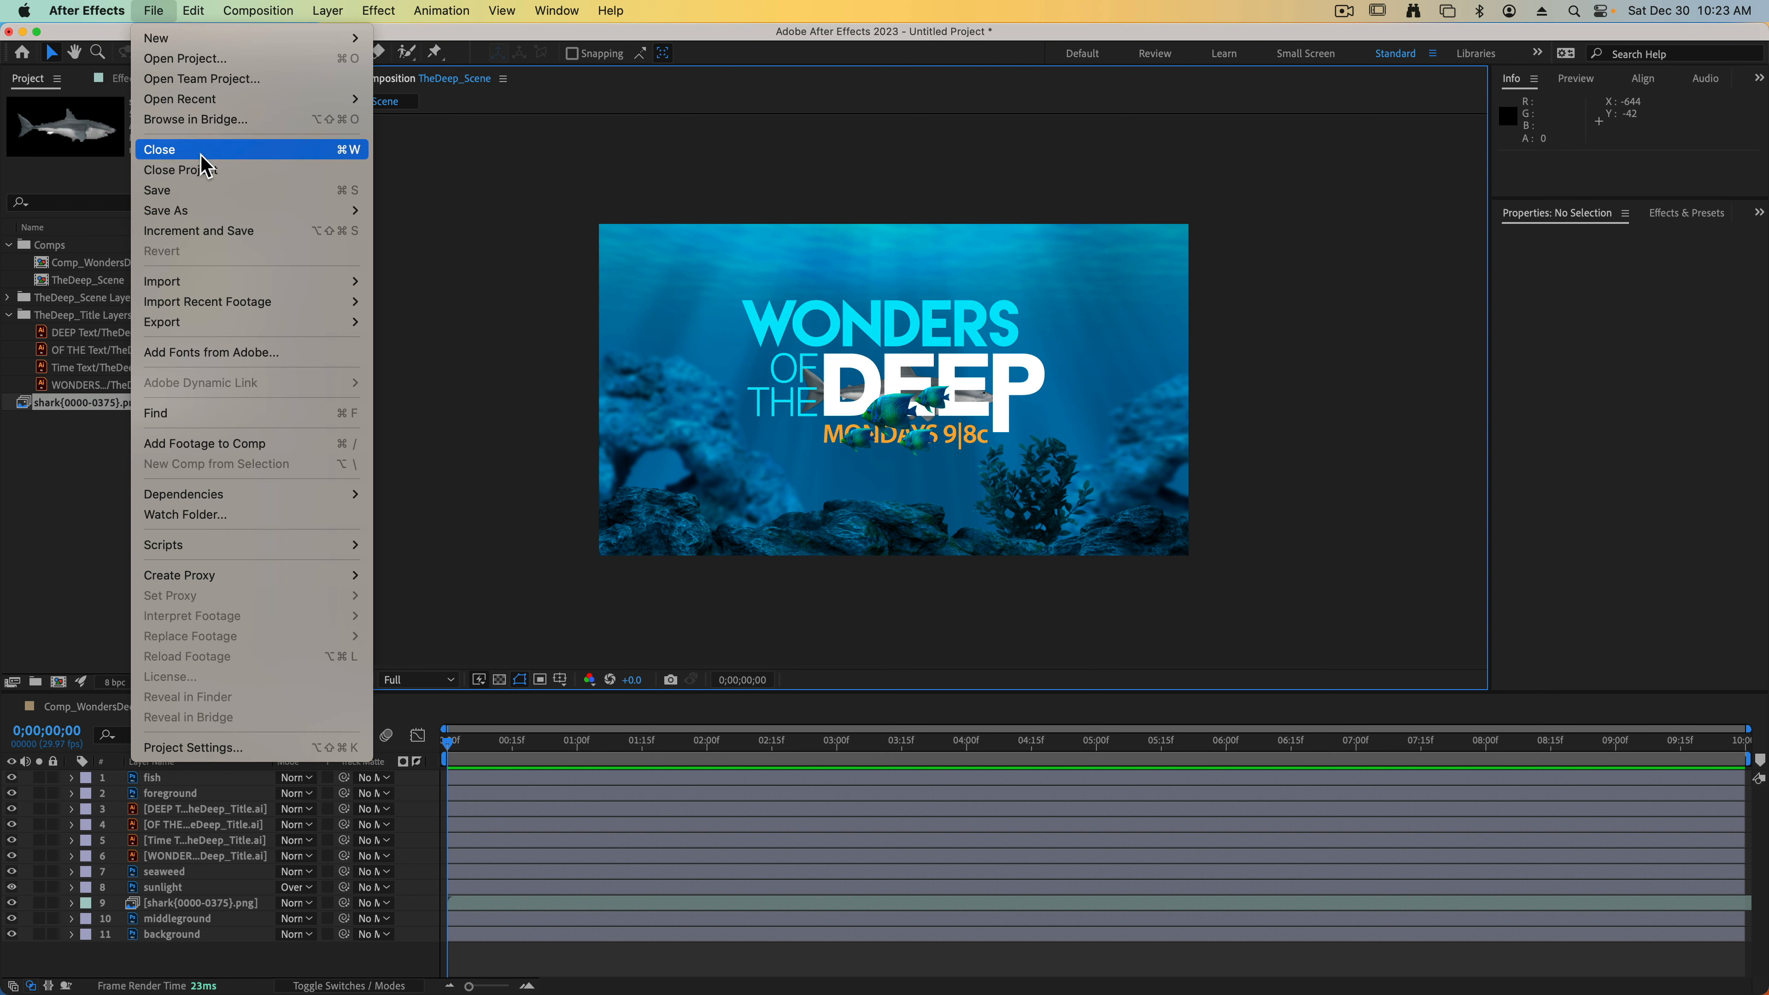
left_click(209, 189)
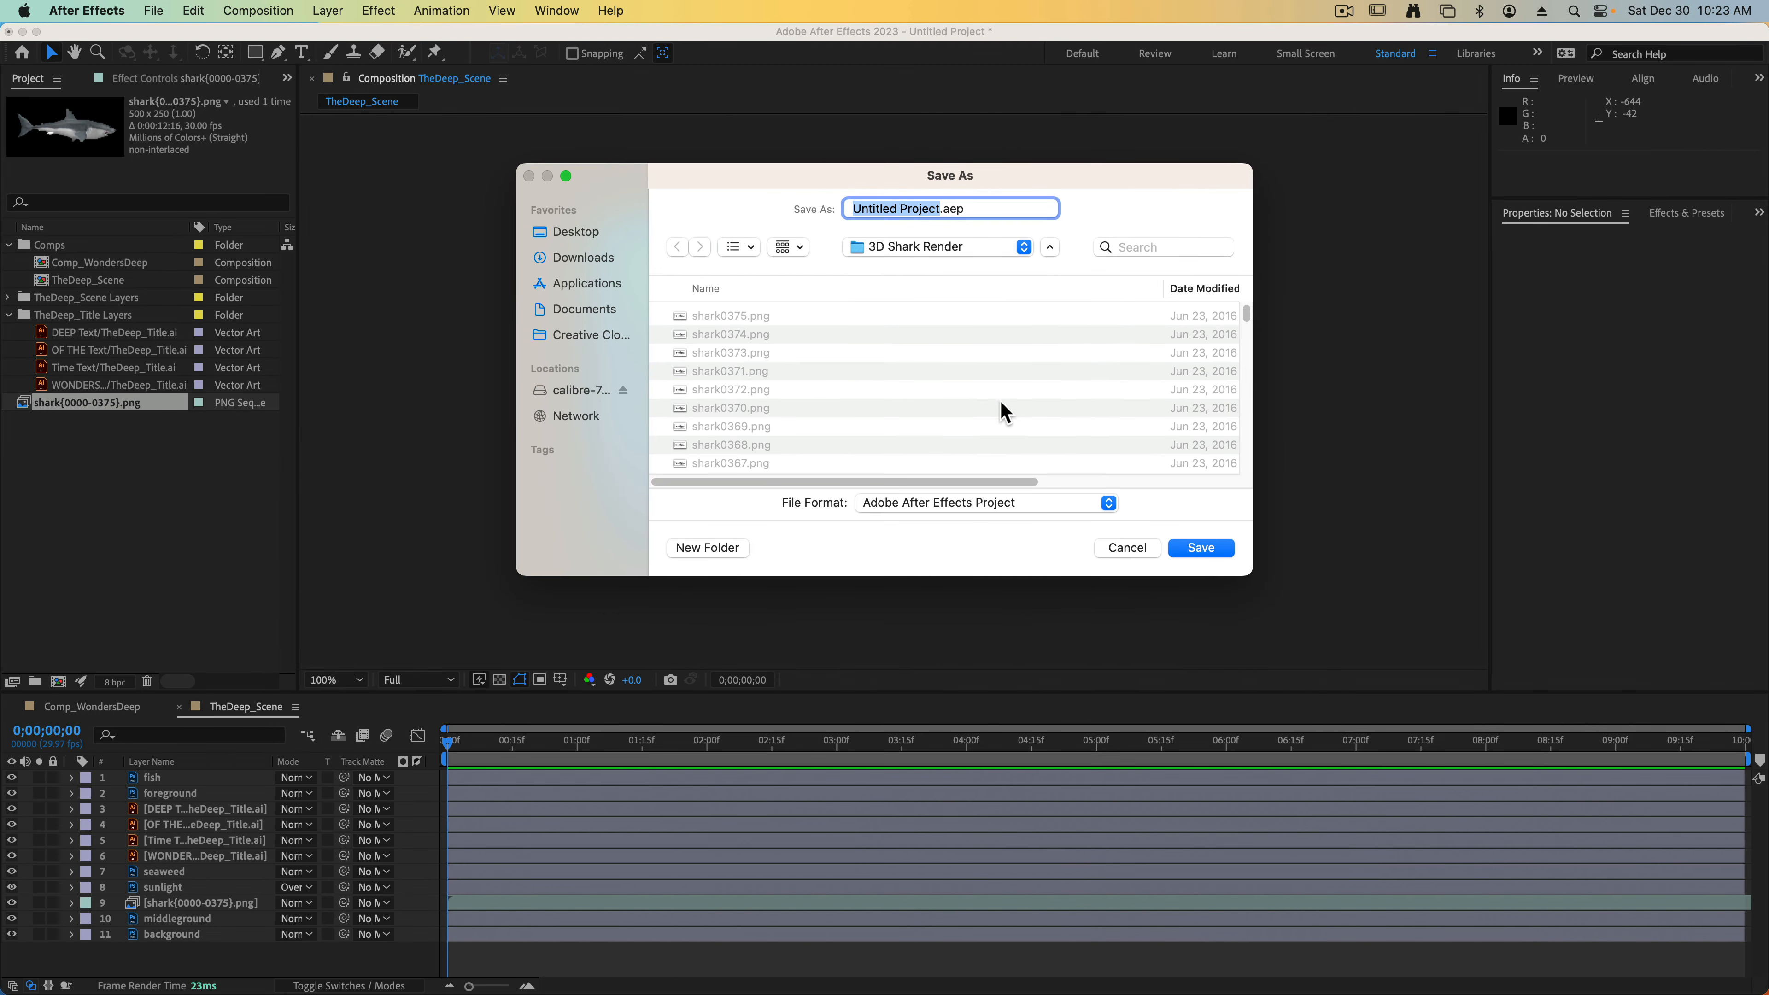
left_click(572, 236)
left_click(706, 548)
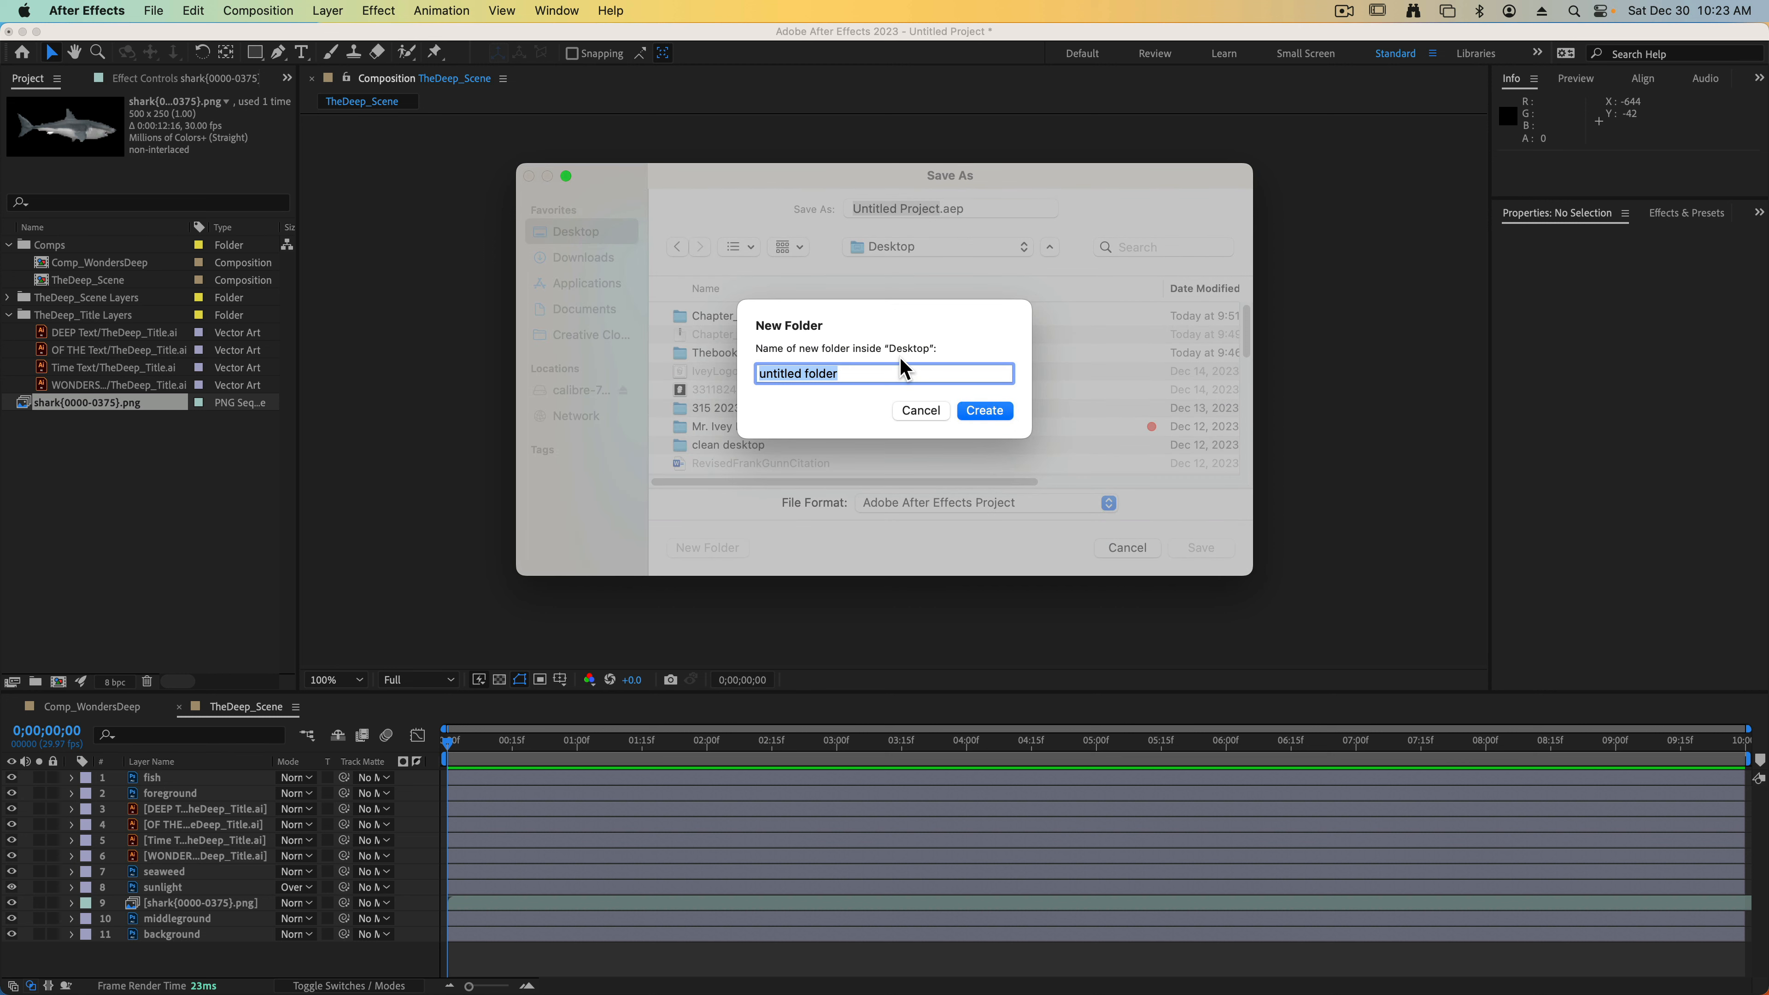
type("Wonders Of the Deep Ivey")
left_click(973, 412)
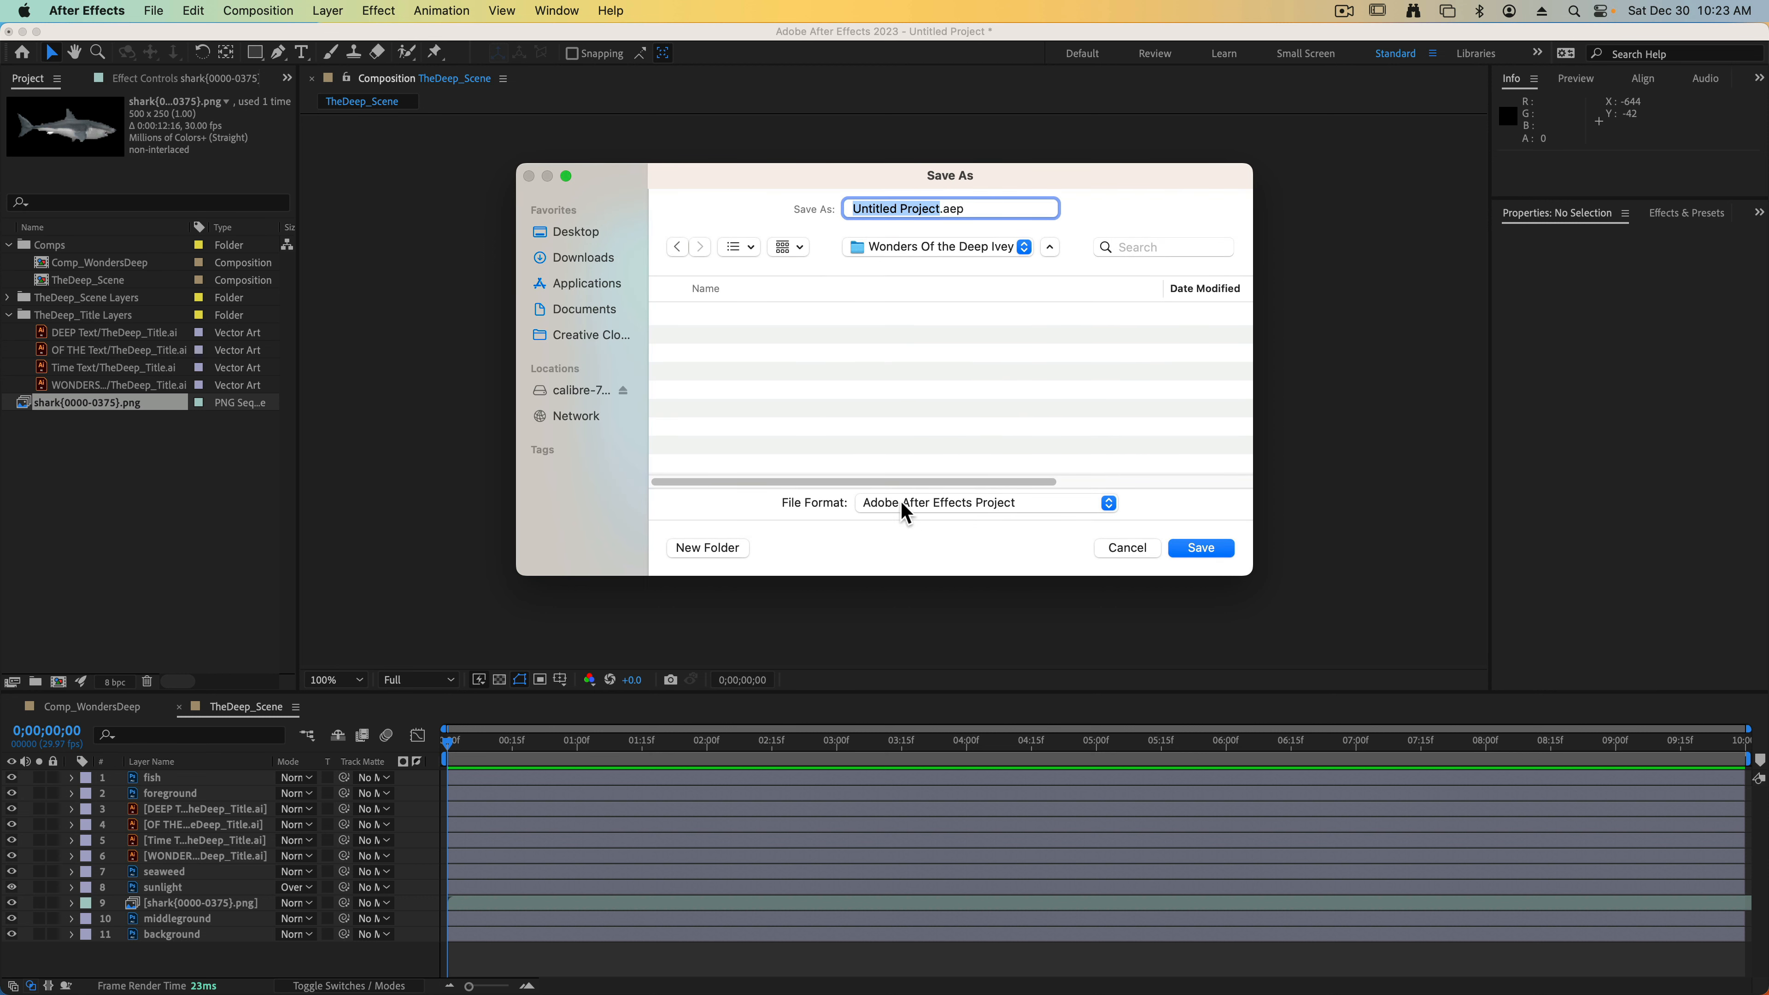
left_click(1201, 547)
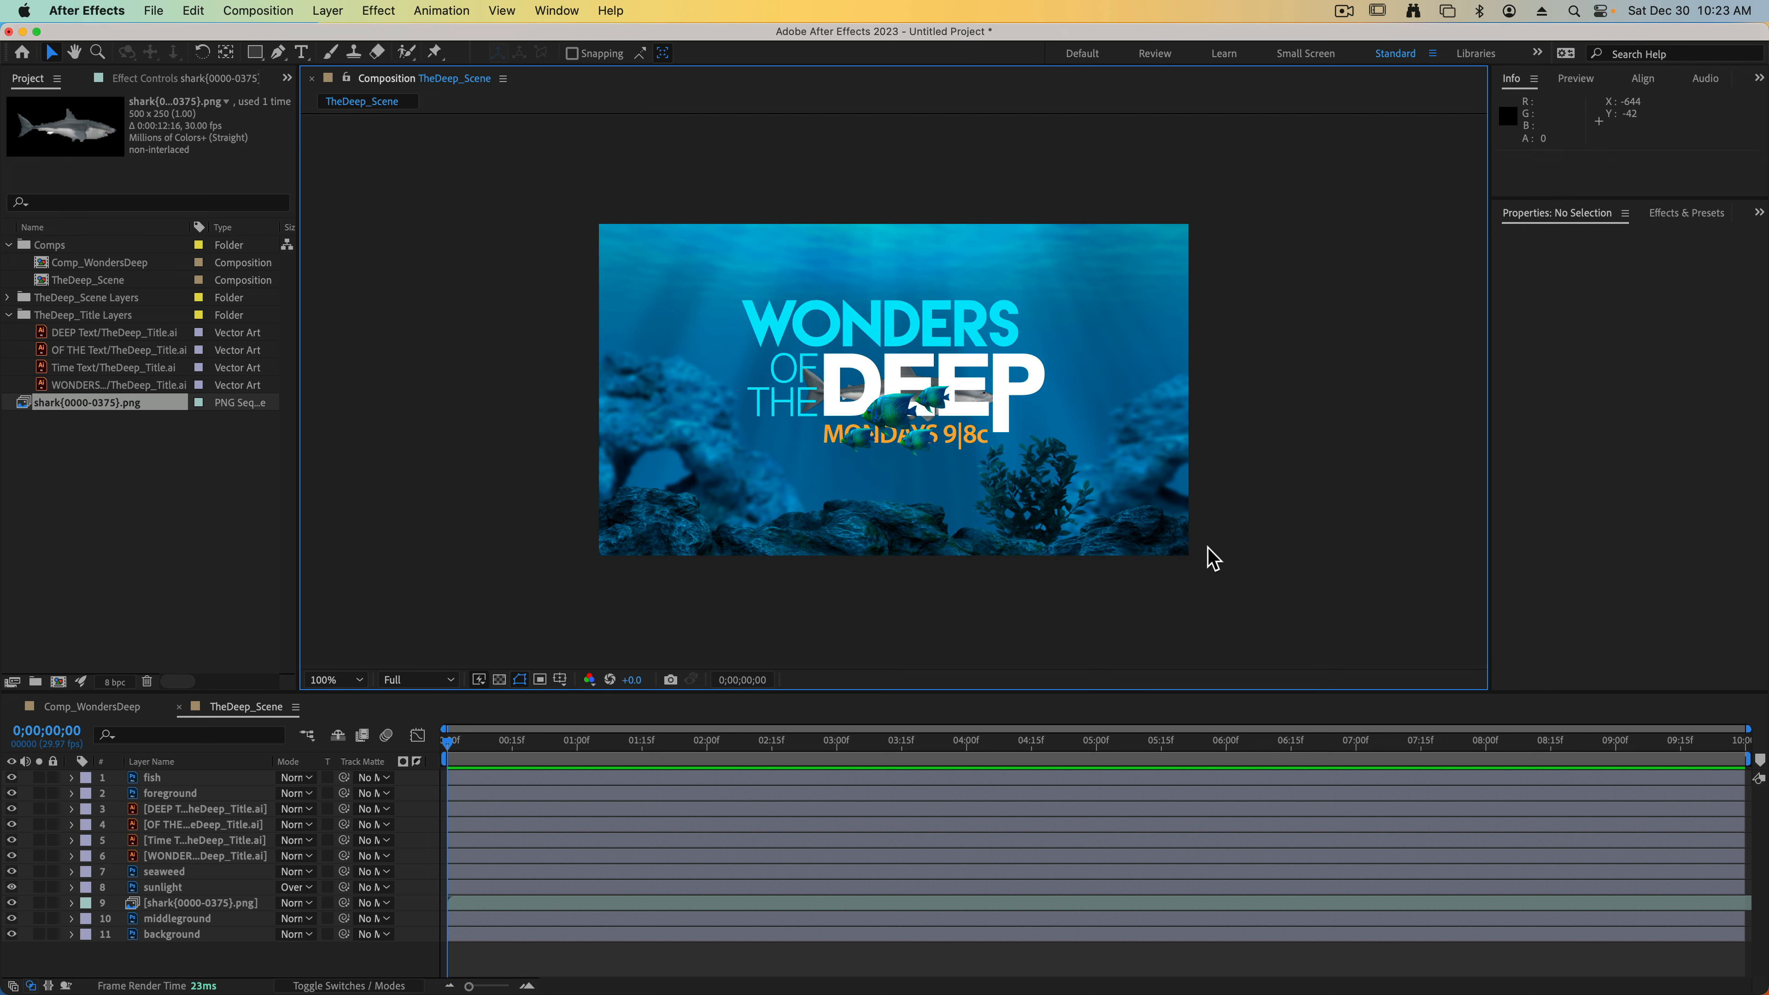